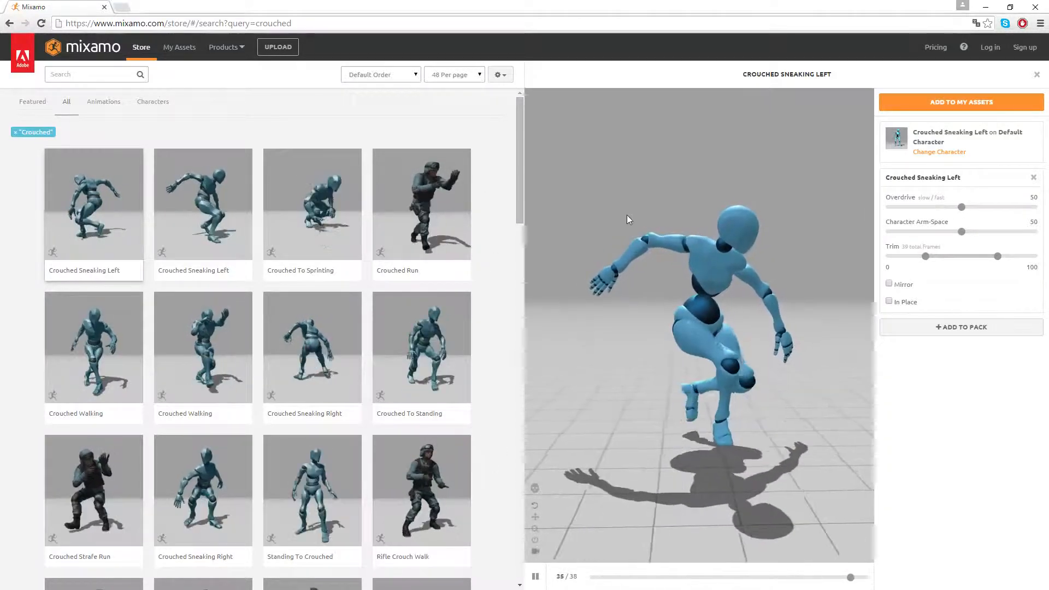
Switch to Unreal Editor, play the EmptyLevel map and walk the character around the yellow crouching figure.
click(986, 7)
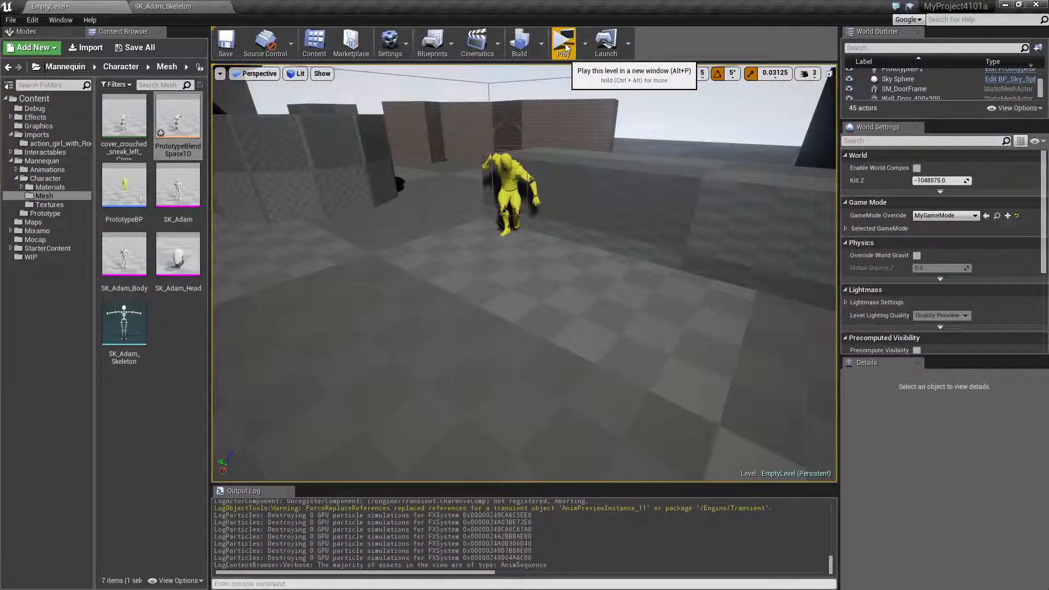
click(574, 49)
key(w)
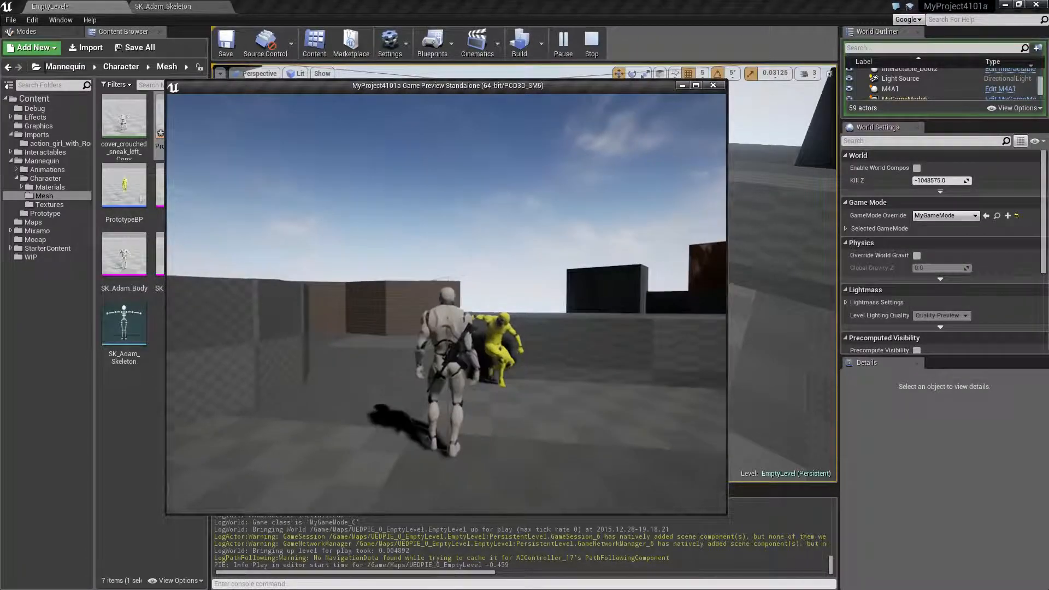
key(w)
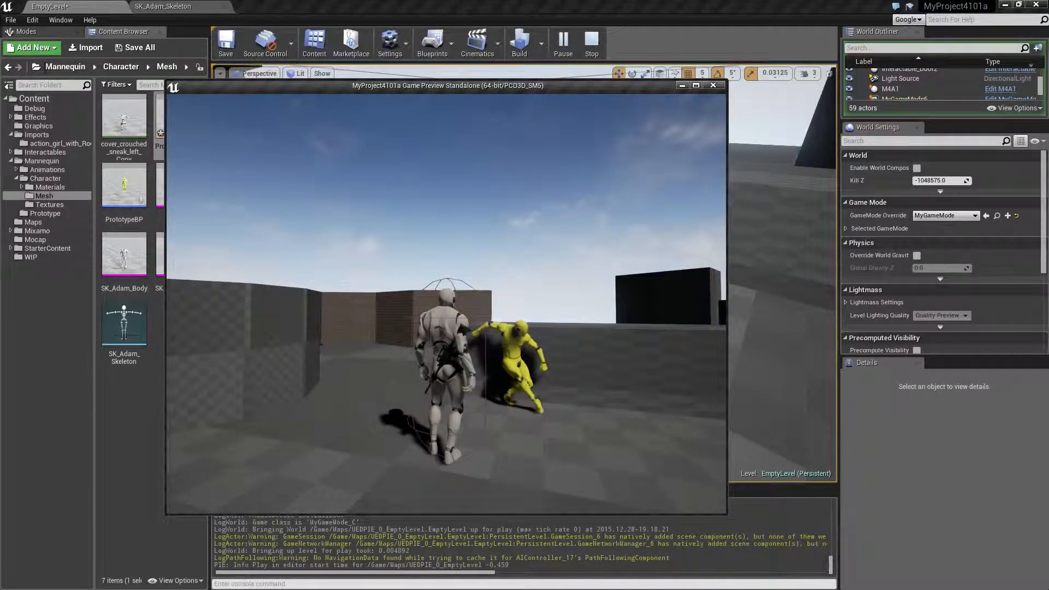
key(w)
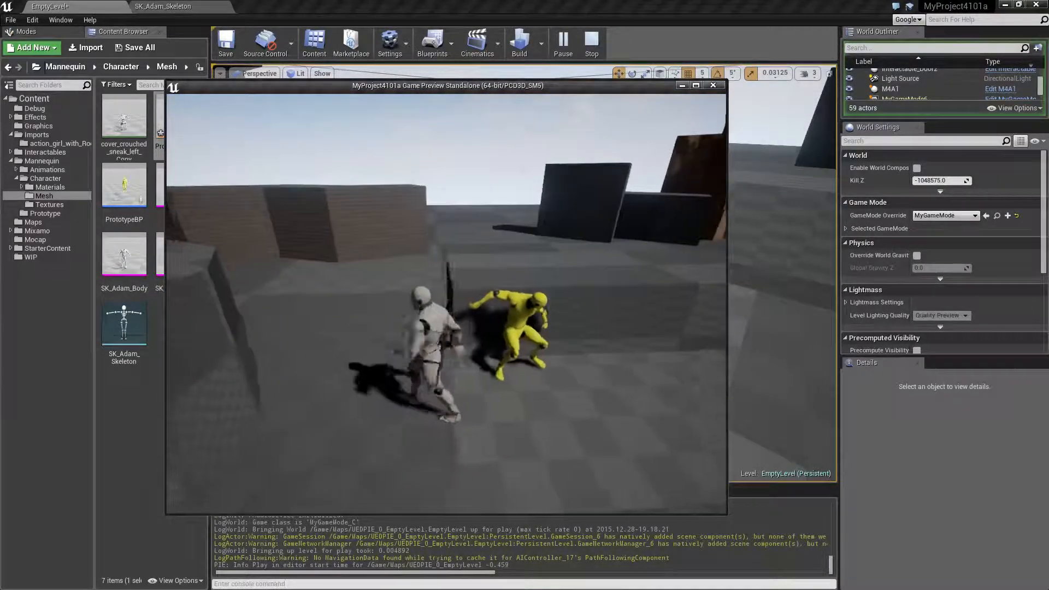
key(w)
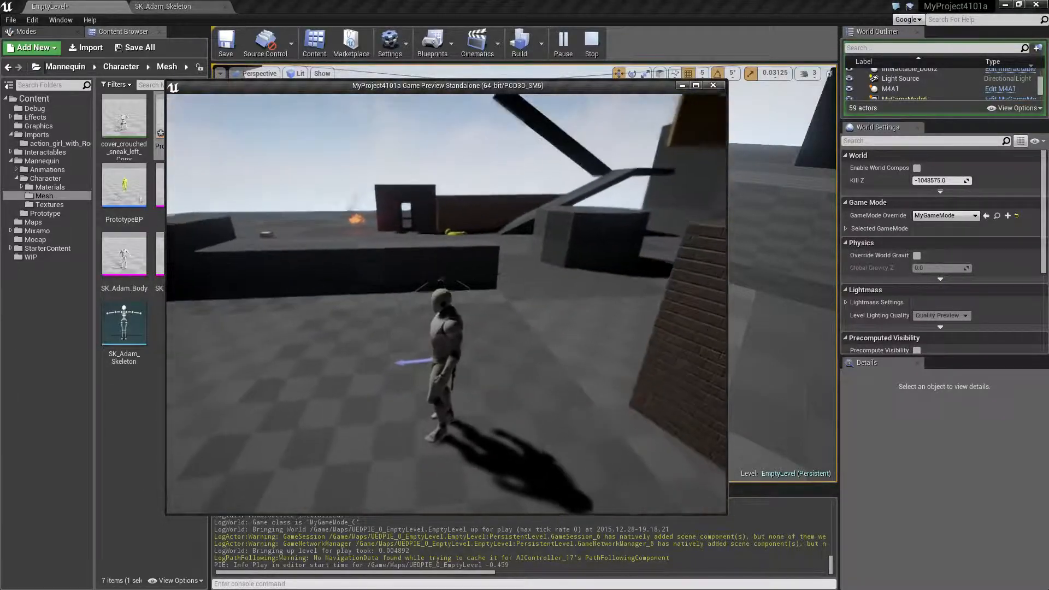
Run the character over to the low wall and back beside the yellow figure, and end the play session.
key(w)
key(w)
key(w)
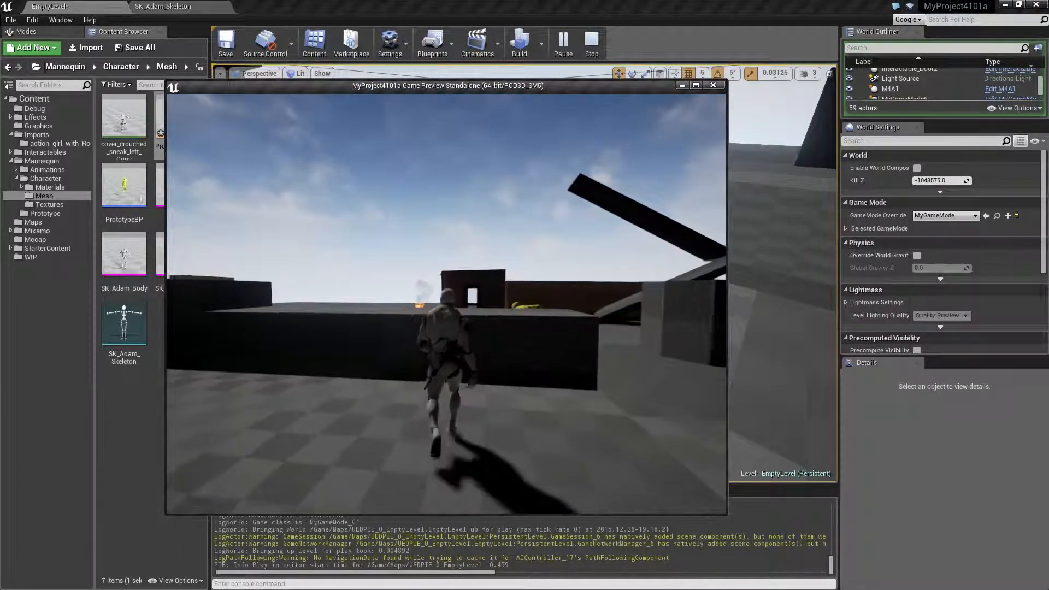
key(w)
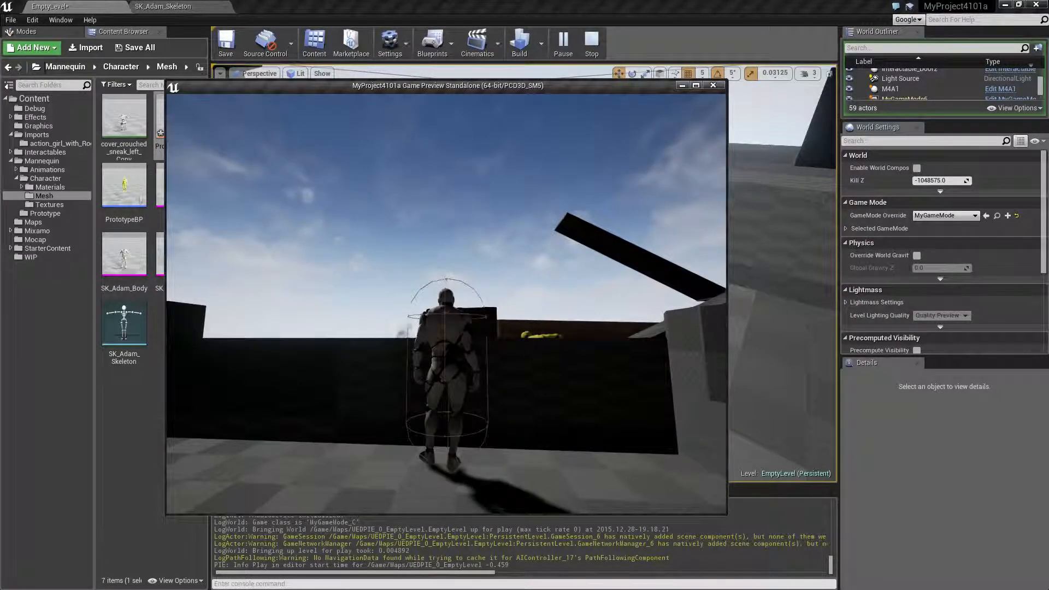
key(d)
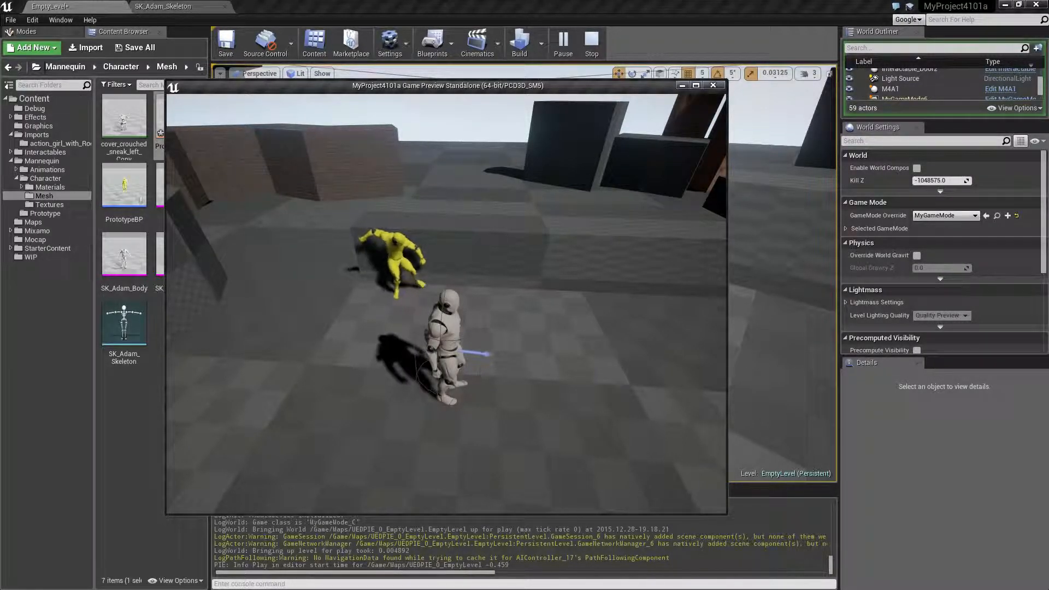
key(Escape)
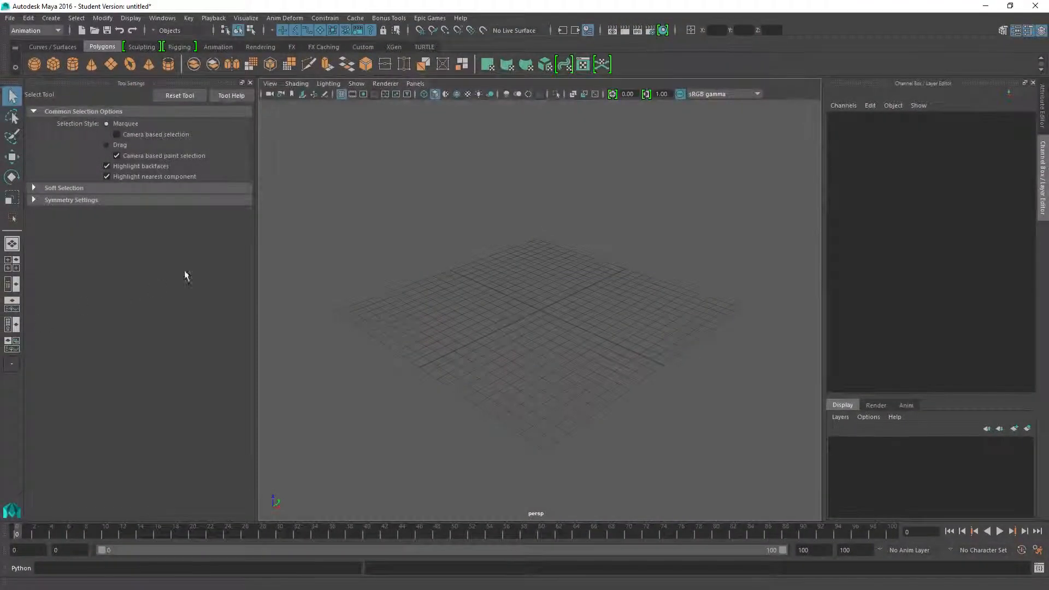
Switch to Maya and import cover_crouched_sneak_left.fbx into the empty scene.
scroll(435, 272, down, 7)
scroll(435, 272, up, 5)
click(11, 20)
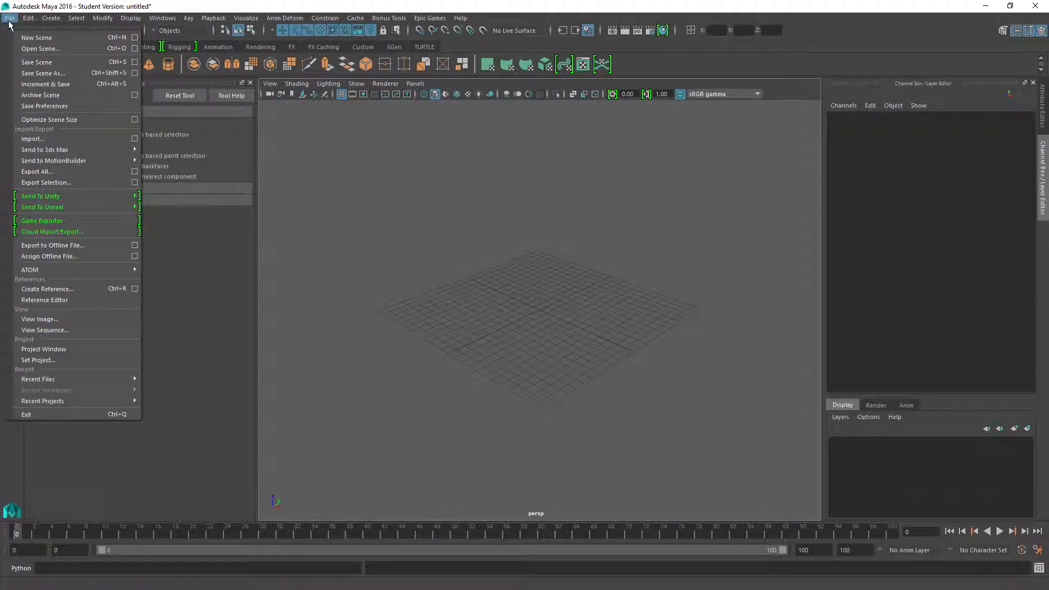
click(38, 143)
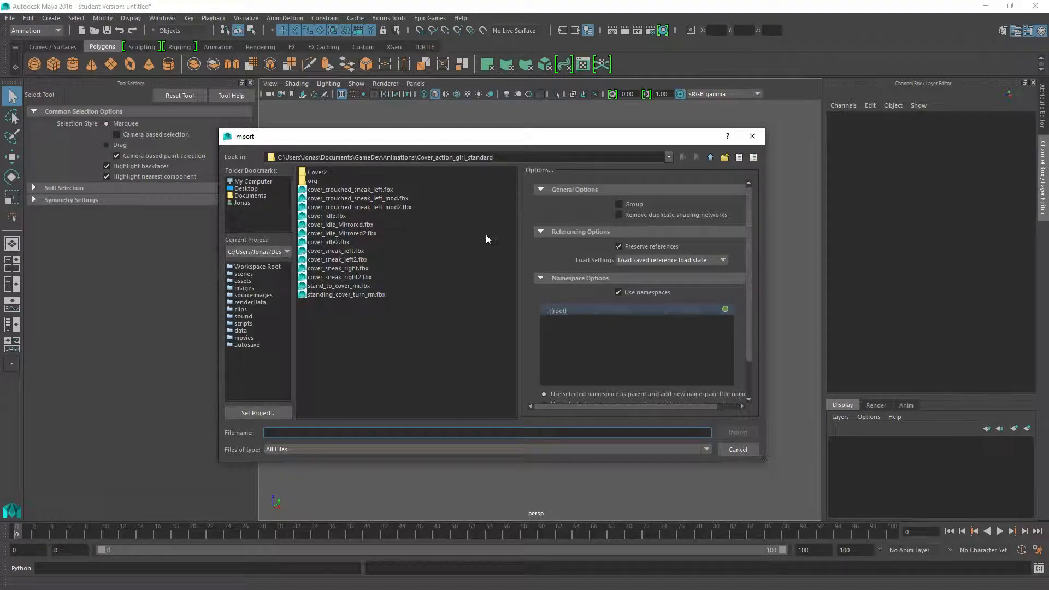
double_click(349, 189)
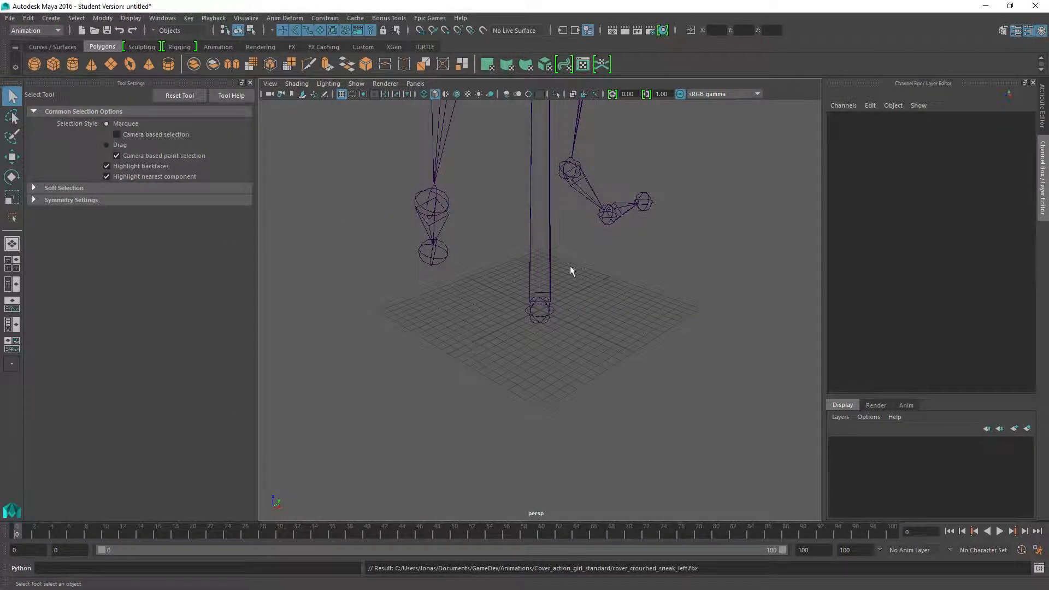
Select the skeleton's hips joint and set the animation end time to frame 38.
scroll(571, 271, down, 10)
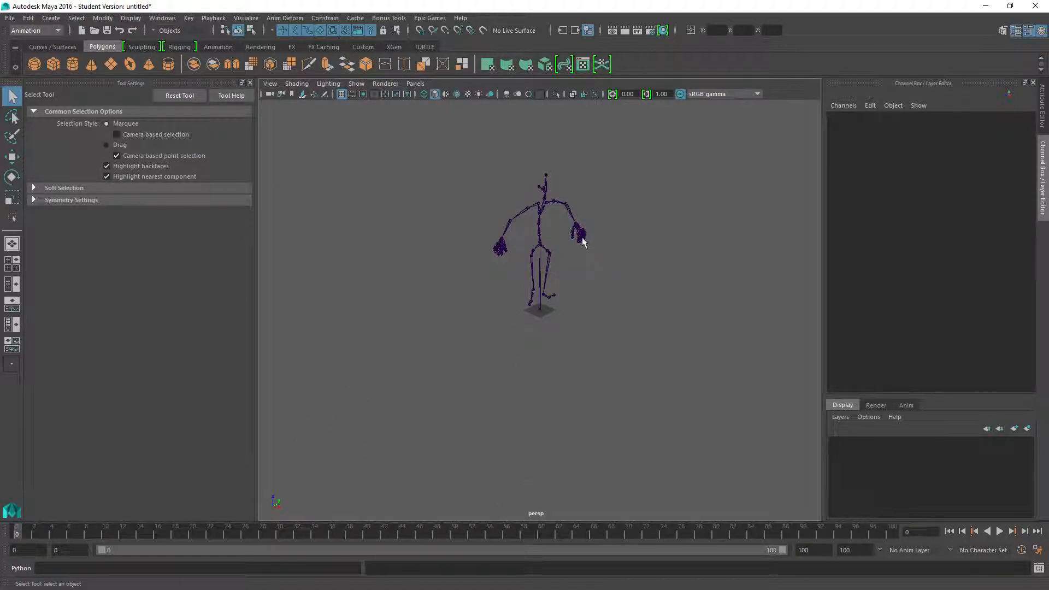
click(540, 250)
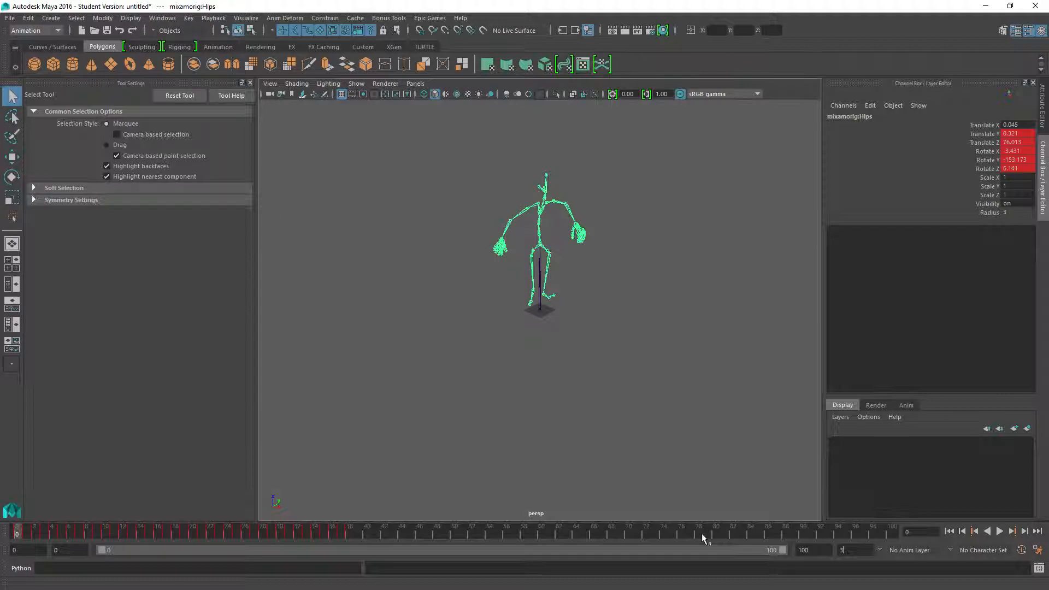
key(Return)
scroll(523, 277, up, 4)
scroll(522, 284, down, 4)
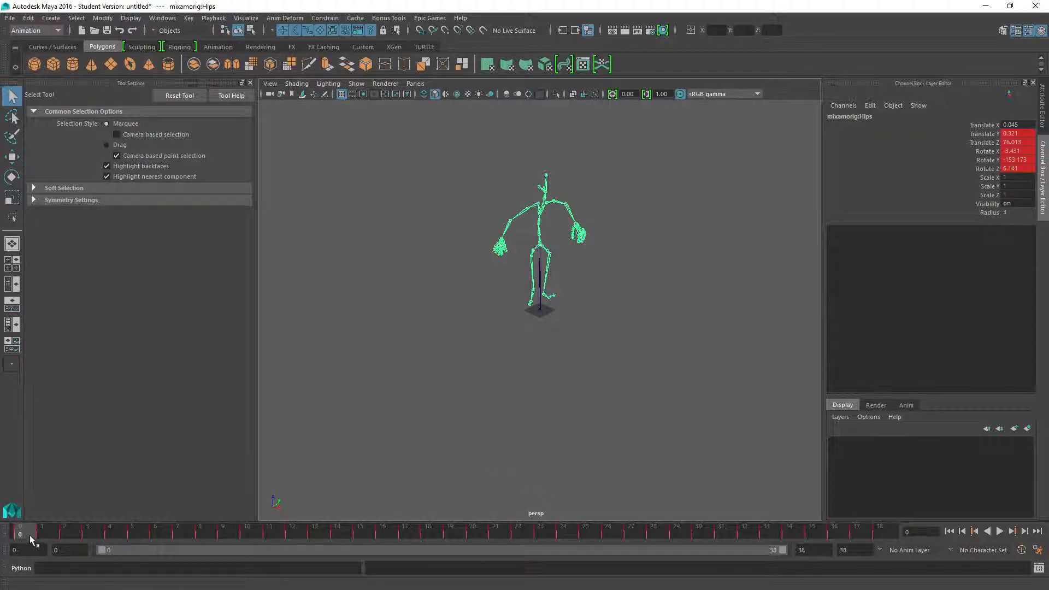
Play back and scrub the sneak animation, examining the skeleton's motion and the hips' Translate Z value.
key(alt+v)
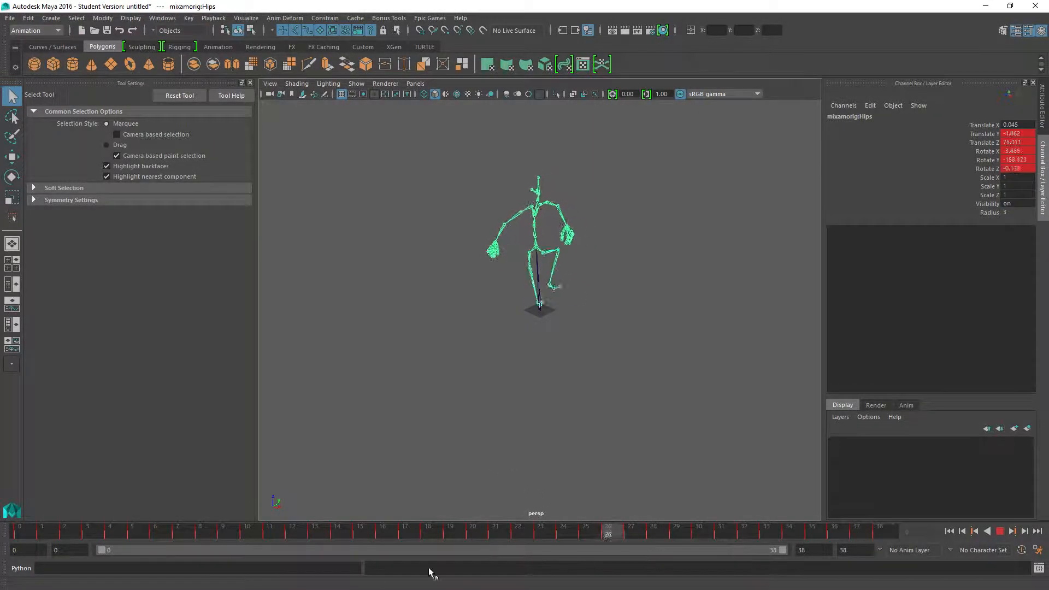
key(Escape)
right_drag(555, 272, 569, 258)
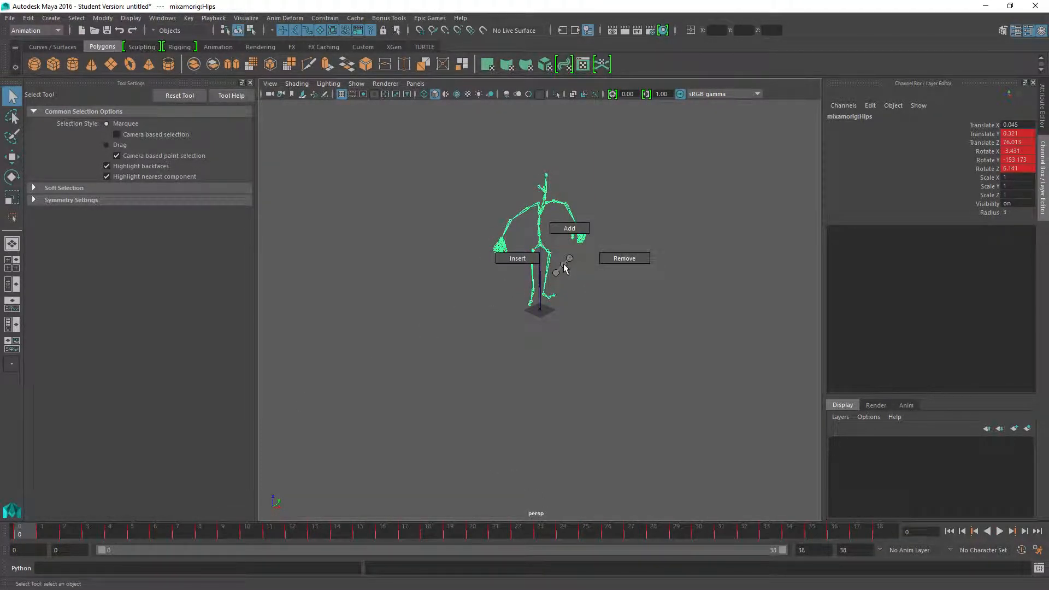
right_click(540, 288)
click(583, 309)
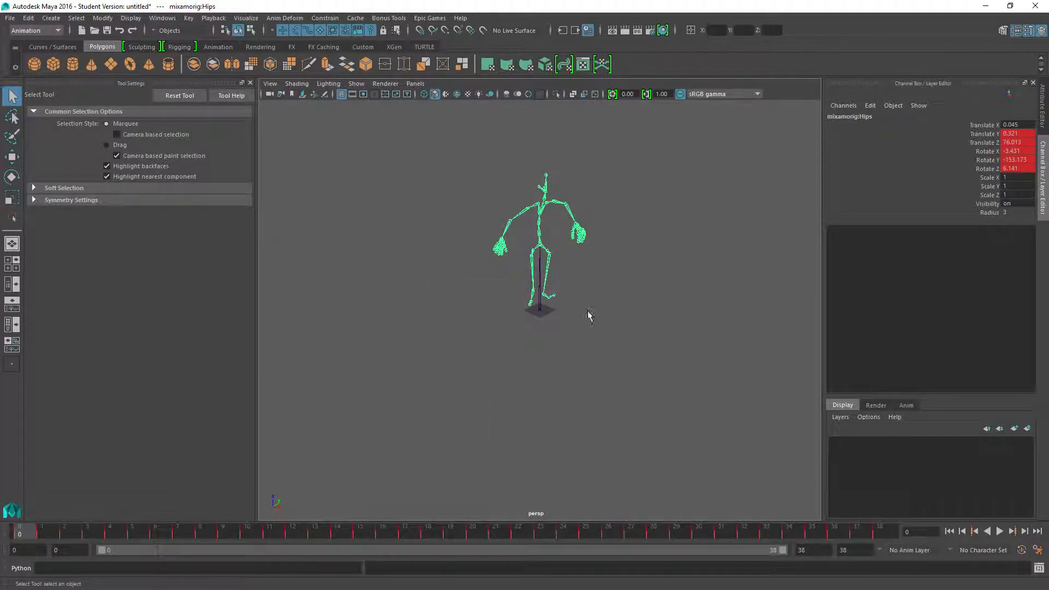
alt+drag(625, 313, 349, 305)
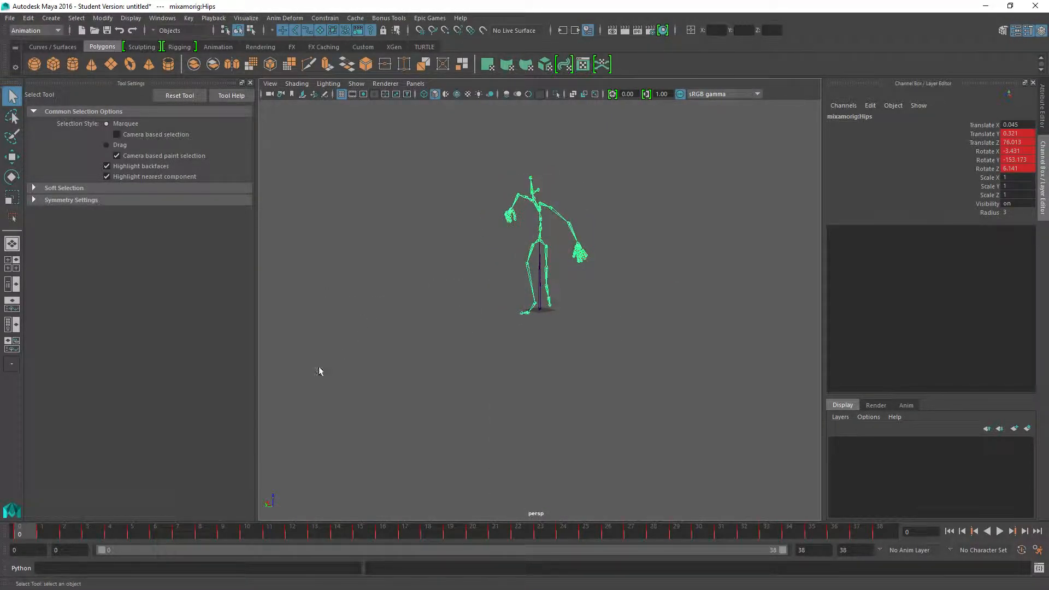
drag(28, 535, 823, 504)
double_click(1009, 143)
mouse_move(24, 533)
mouse_down()
mouse_move(841, 537)
mouse_move(883, 543)
mouse_move(809, 544)
mouse_move(950, 548)
mouse_move(6, 550)
mouse_move(930, 524)
mouse_move(11, 526)
mouse_up()
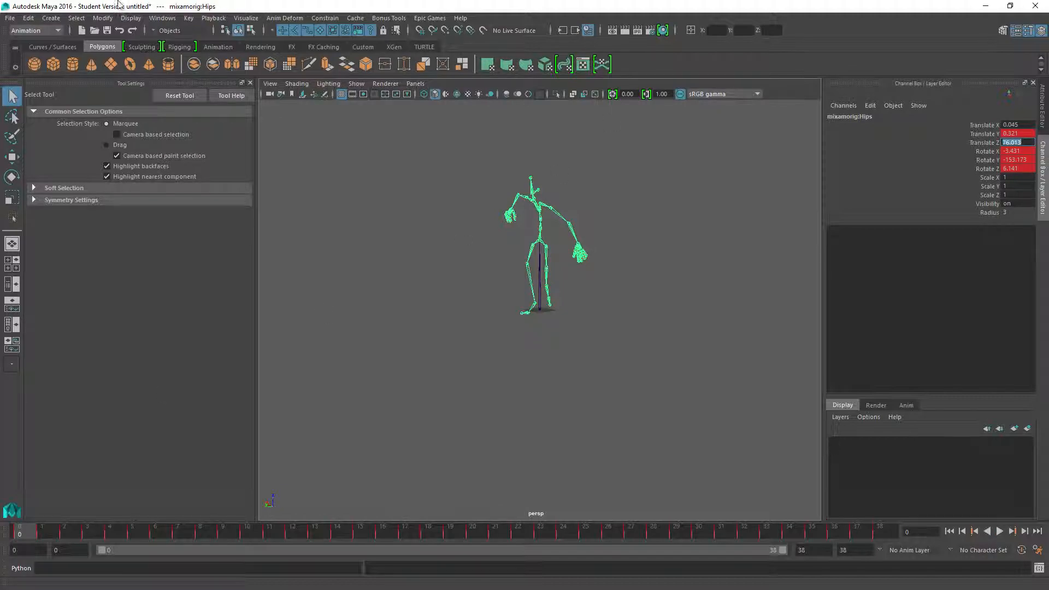
Open the Graph Editor and isolate the hips' Translate Z curve in it.
click(166, 23)
mouse_move(208, 42)
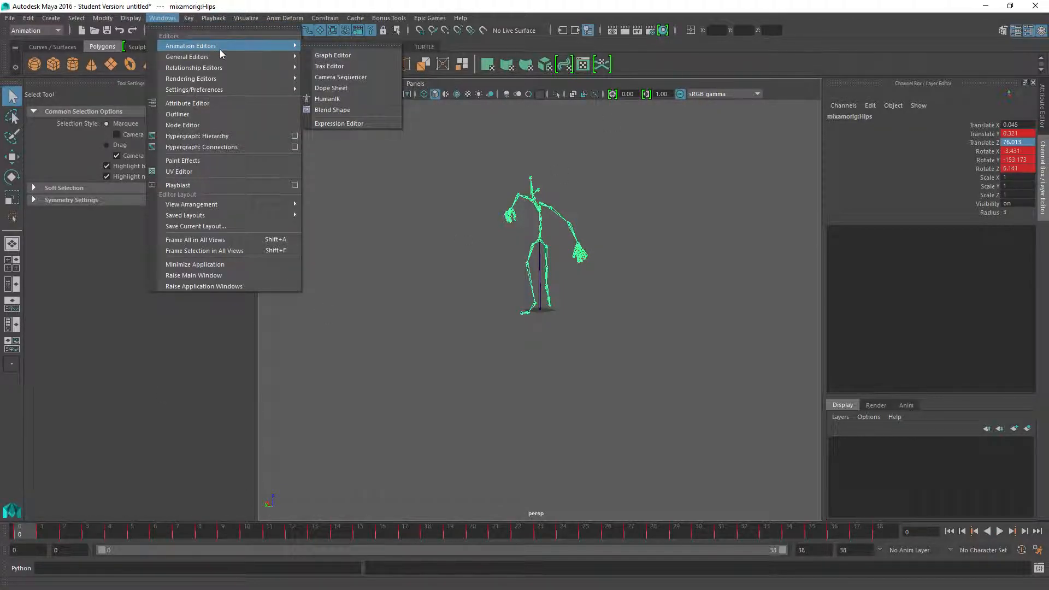
click(348, 59)
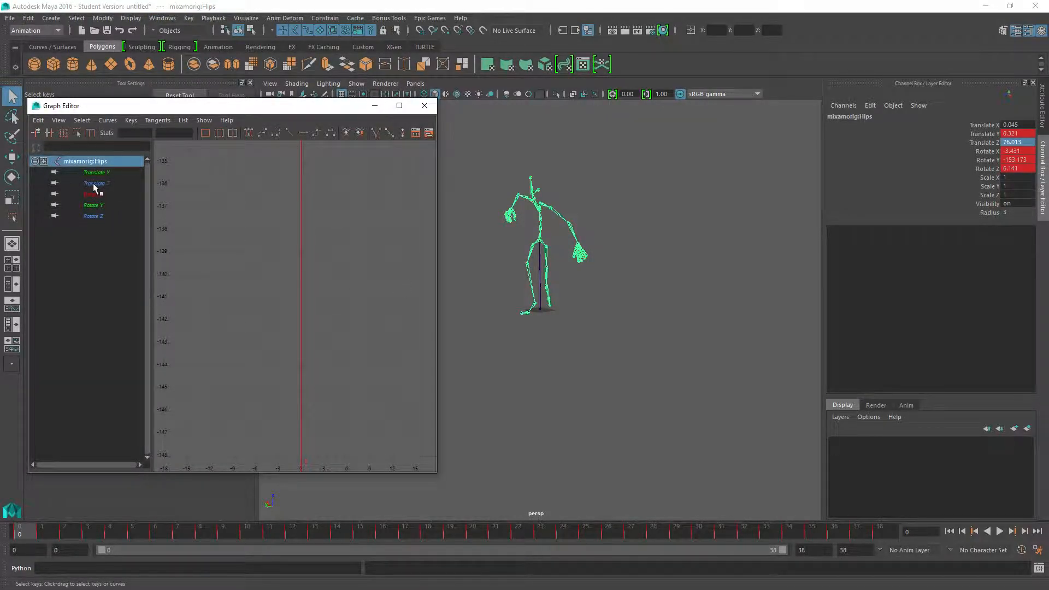
click(96, 184)
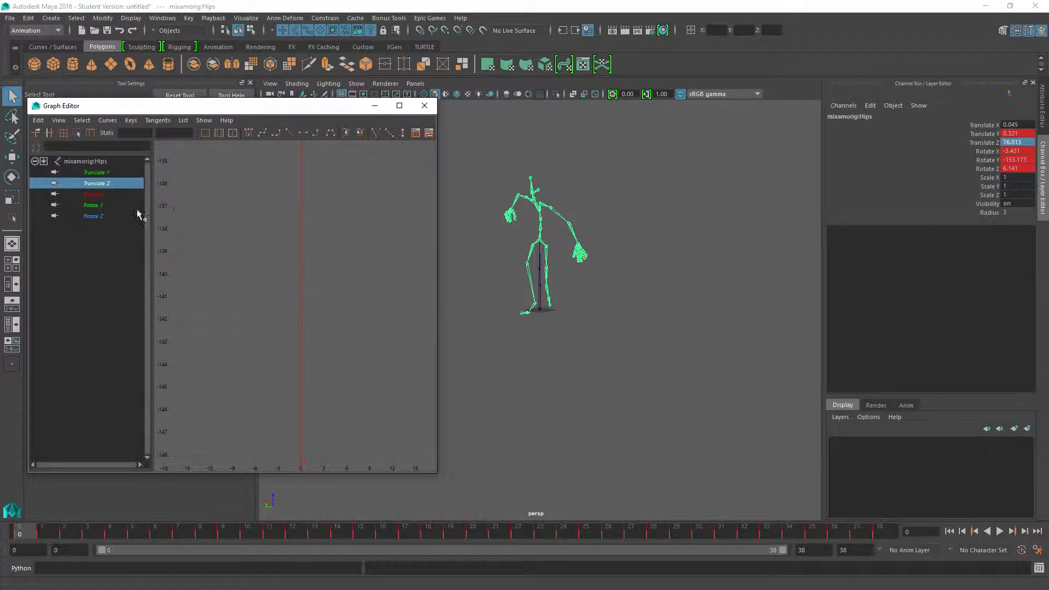
key(f)
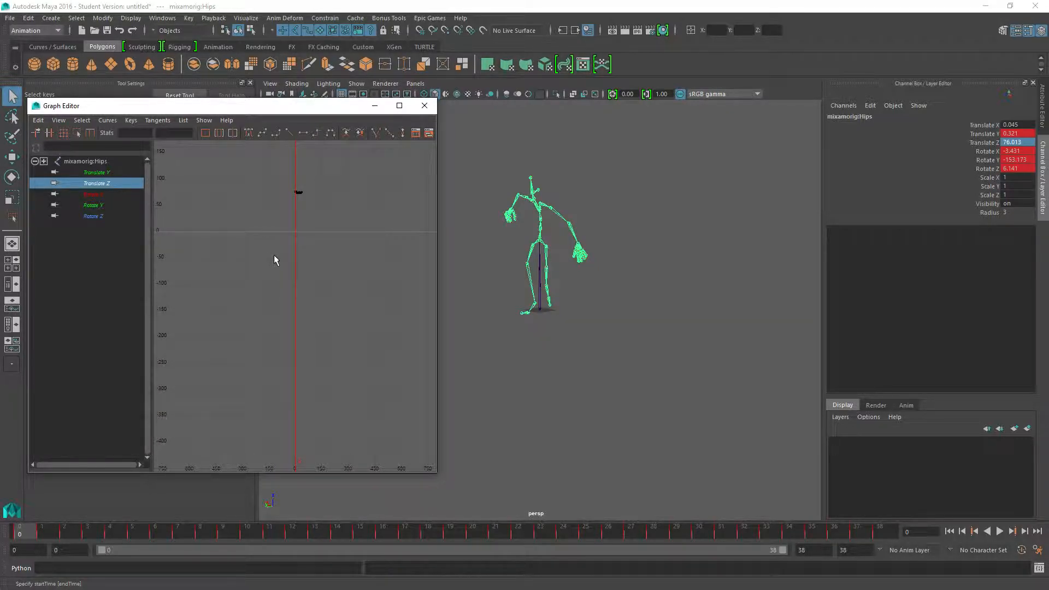
scroll(284, 188, down, 5)
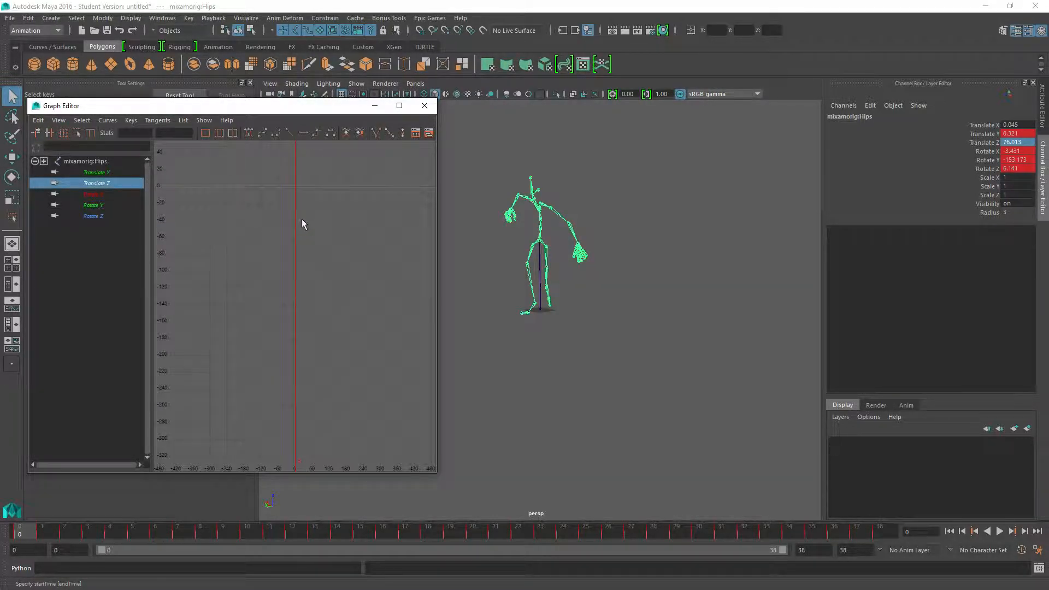
alt+middle_drag(288, 249, 317, 283)
scroll(328, 312, up, 10)
alt+middle_drag(387, 291, 195, 288)
scroll(303, 288, up, 5)
alt+middle_drag(320, 213, 307, 300)
scroll(312, 277, up, 5)
Select all Translate Z keys of the hips with the Region tool and lower the whole curve to about 65 at frame 0.
drag(249, 180, 392, 250)
click(77, 133)
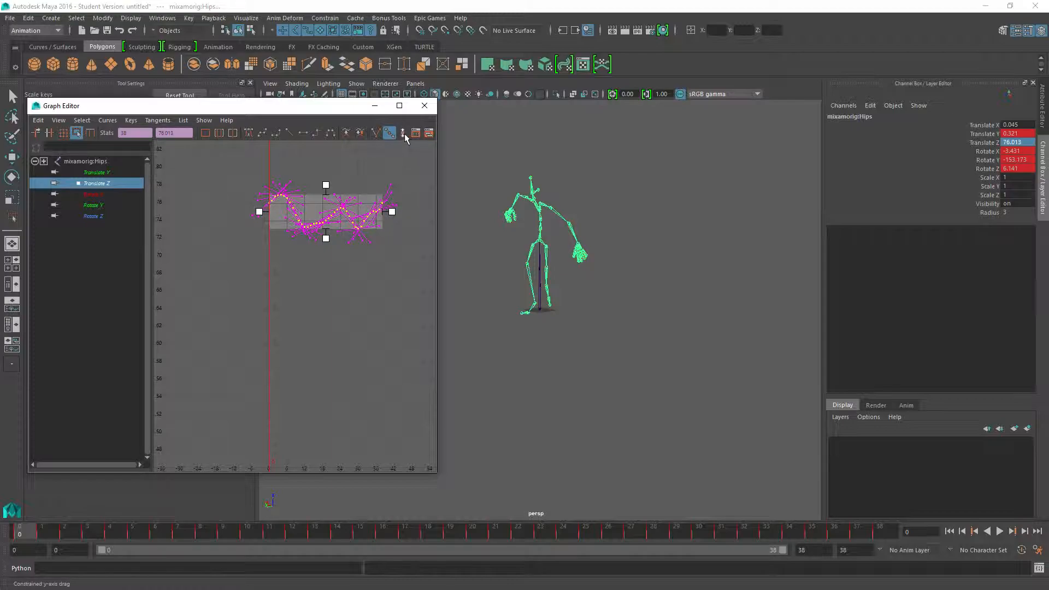
scroll(278, 219, up, 4)
alt+middle_drag(274, 203, 273, 378)
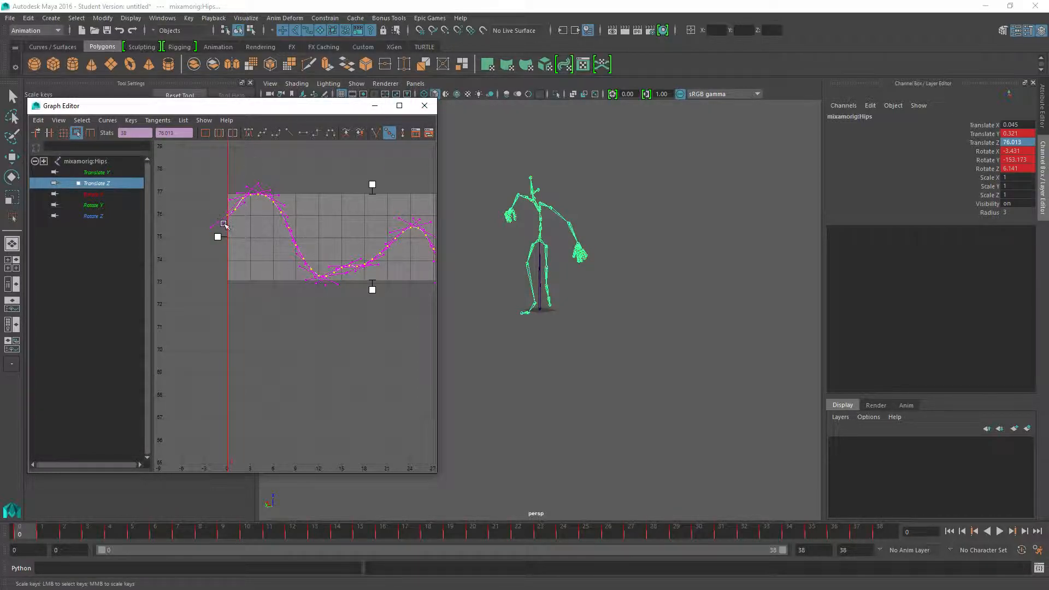
scroll(224, 223, up, 3)
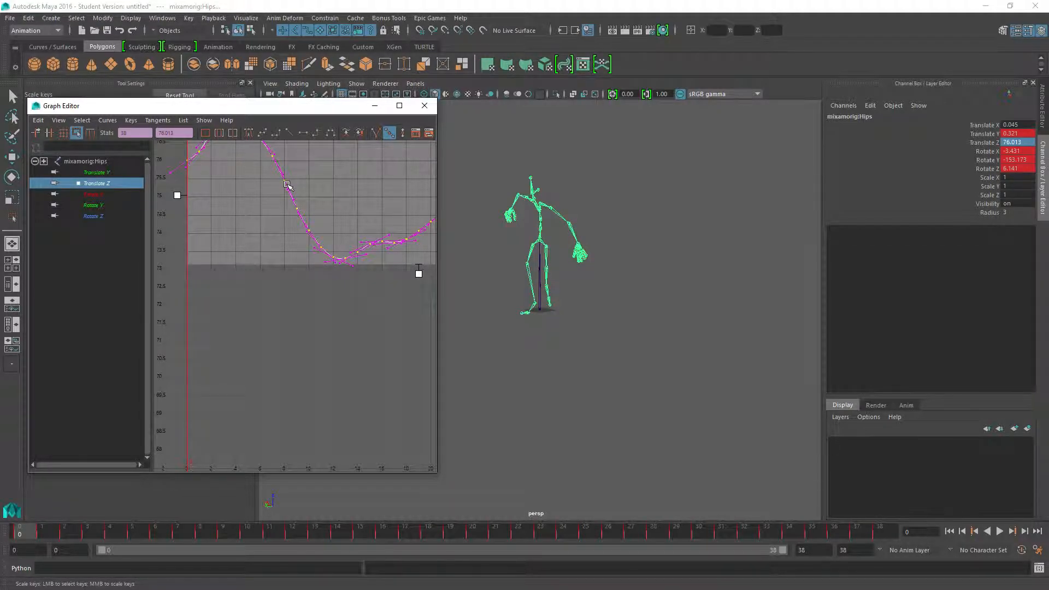
middle_drag(287, 178, 316, 310)
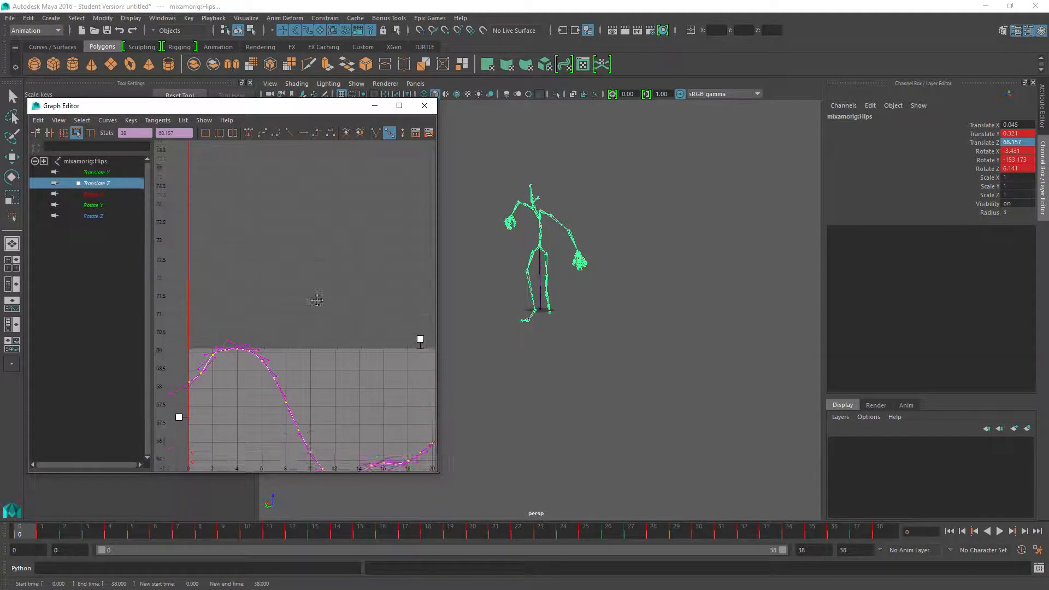
key(f)
drag(287, 326, 282, 383)
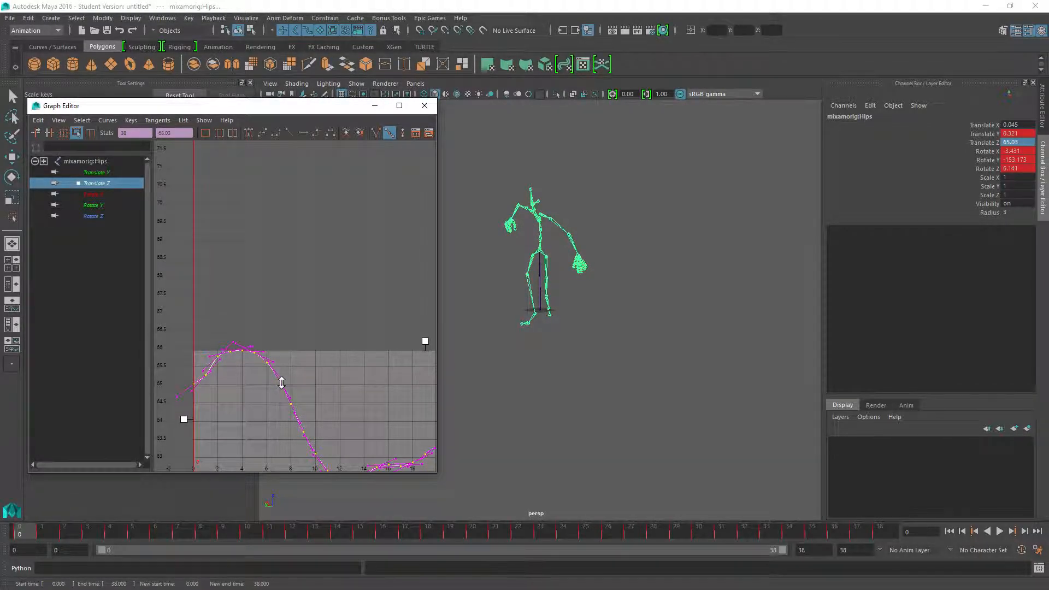
Select the right upper leg joint, isolate its Rotate X curve in the Graph Editor and select all of the curve's keys.
alt+drag(564, 363, 589, 314)
scroll(383, 293, down, 8)
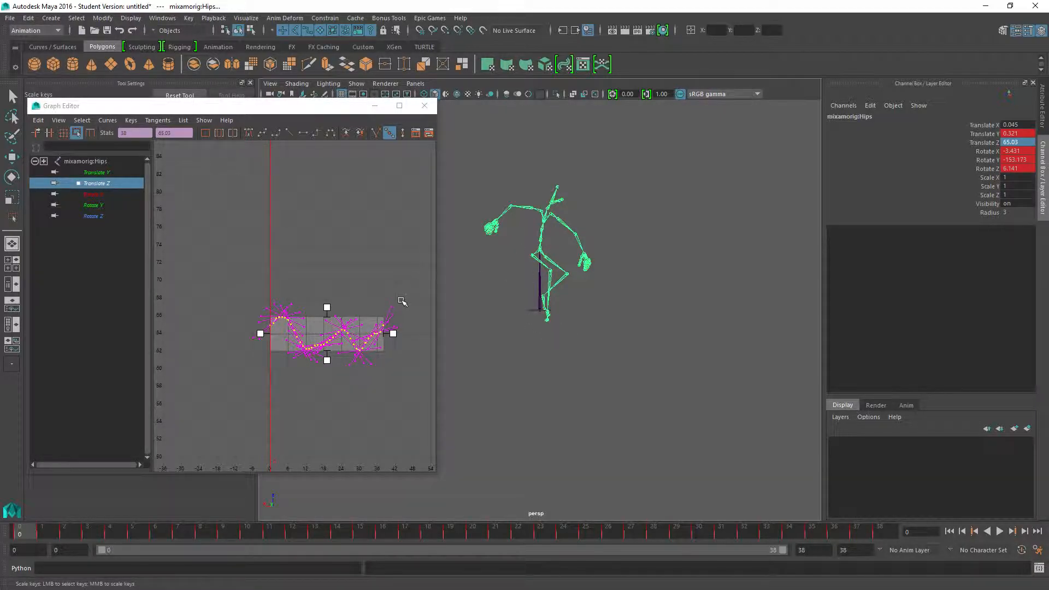
scroll(552, 269, up, 5)
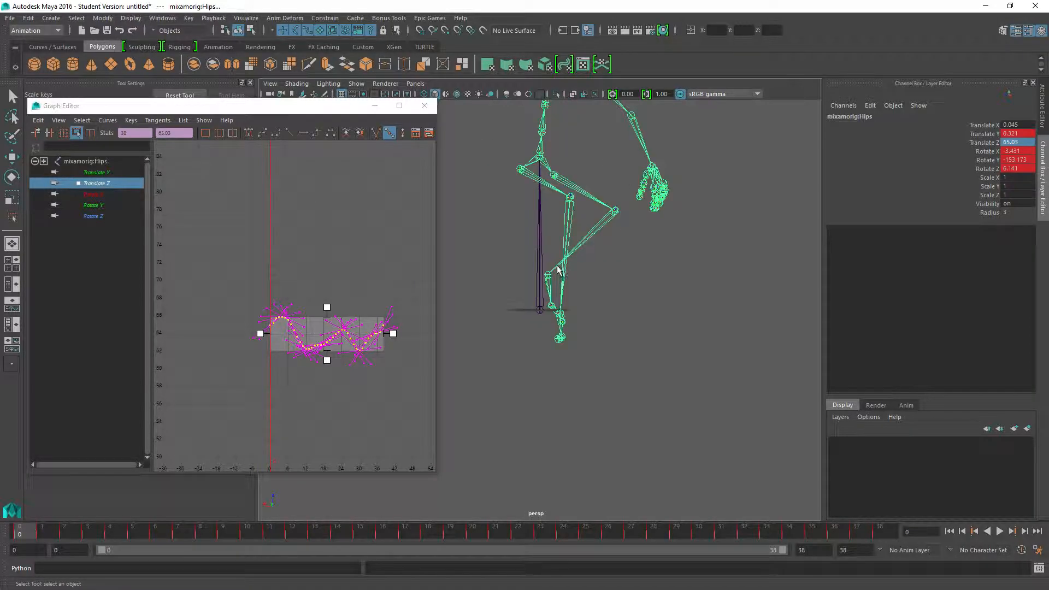
mouse_move(559, 286)
alt+mouse_down()
mouse_move(569, 293)
mouse_move(555, 291)
alt+mouse_up()
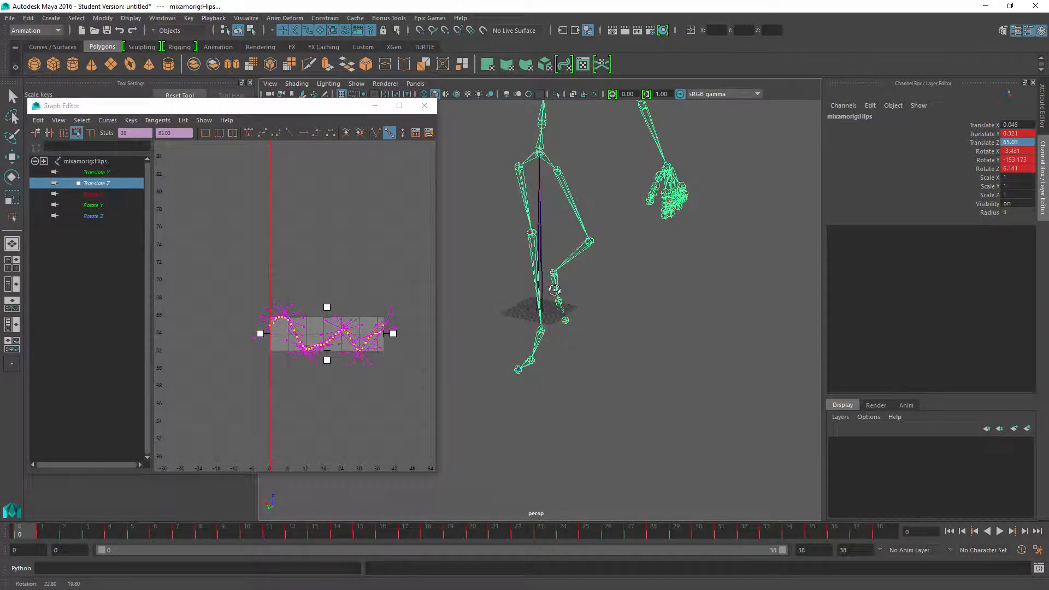
click(519, 171)
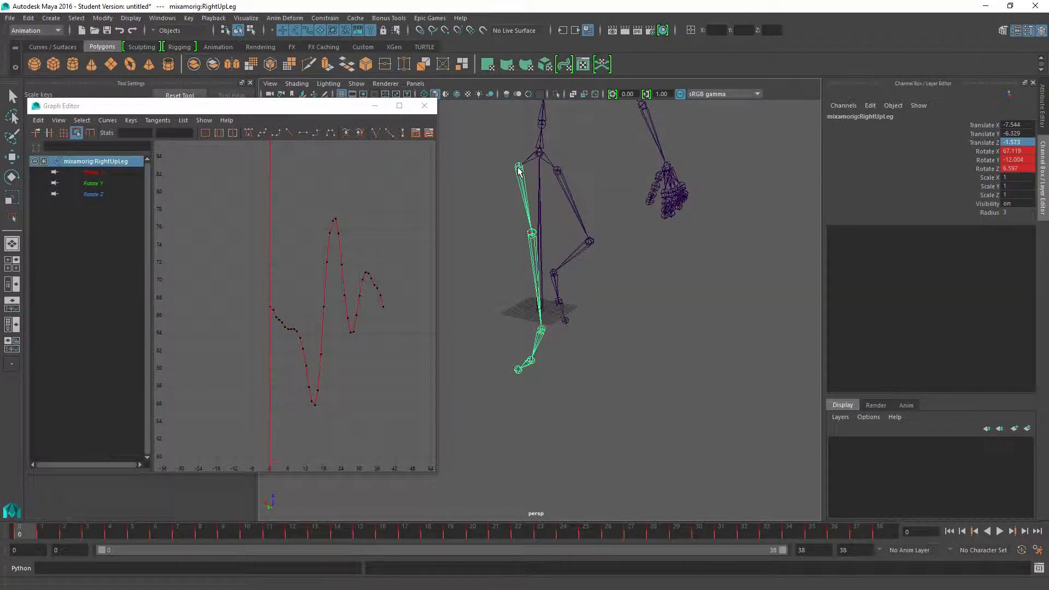
click(93, 173)
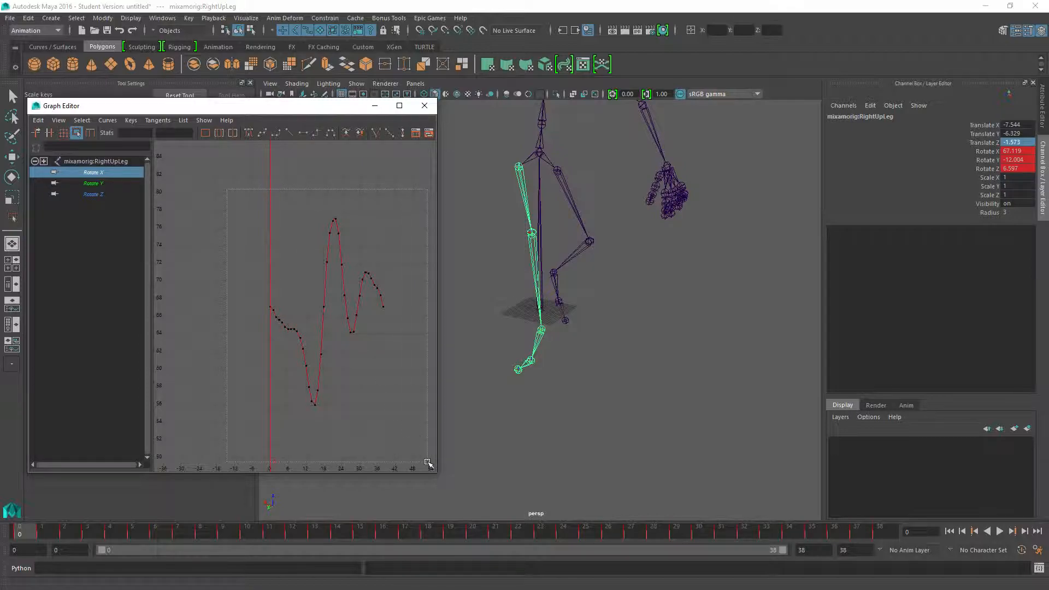
drag(428, 463, 427, 463)
alt+right_drag(211, 332, 247, 339)
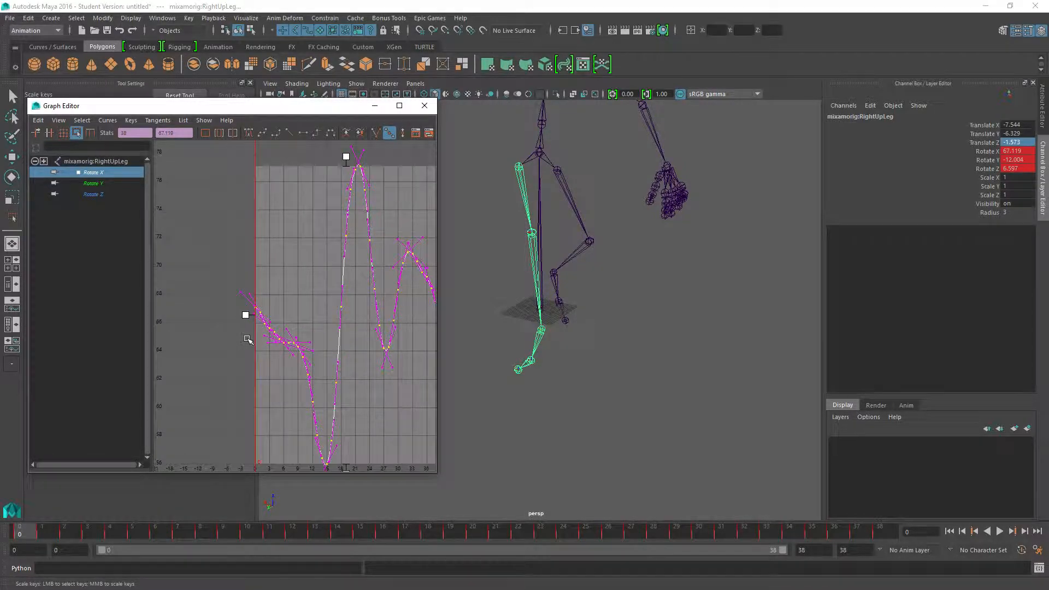
Raise the right upper leg's whole Rotate X curve to about 80.4 at frame 0 and play back the animation.
scroll(239, 326, up, 2)
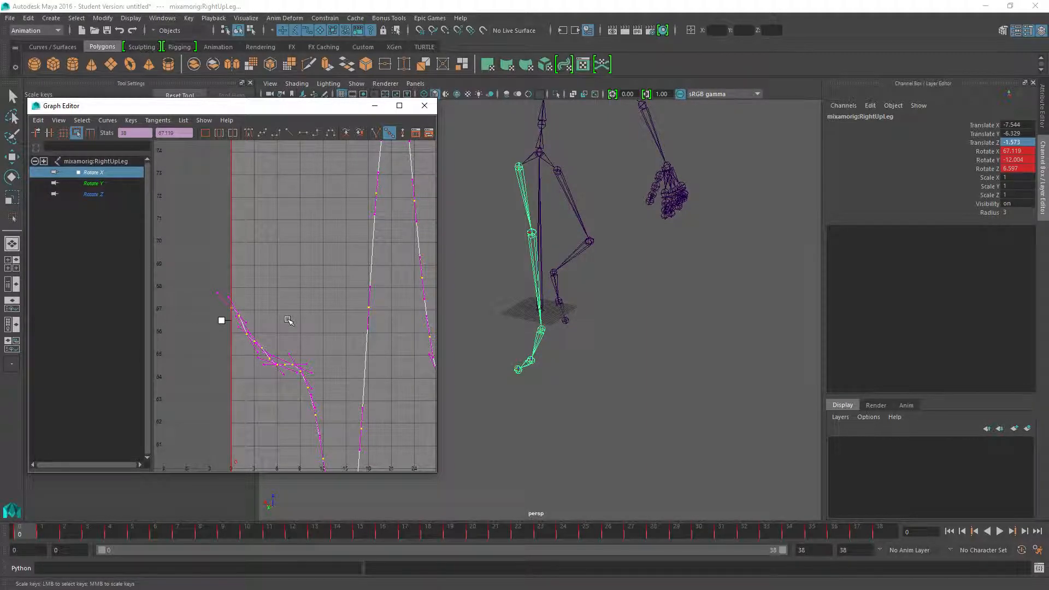
scroll(276, 313, down, 3)
drag(323, 300, 323, 167)
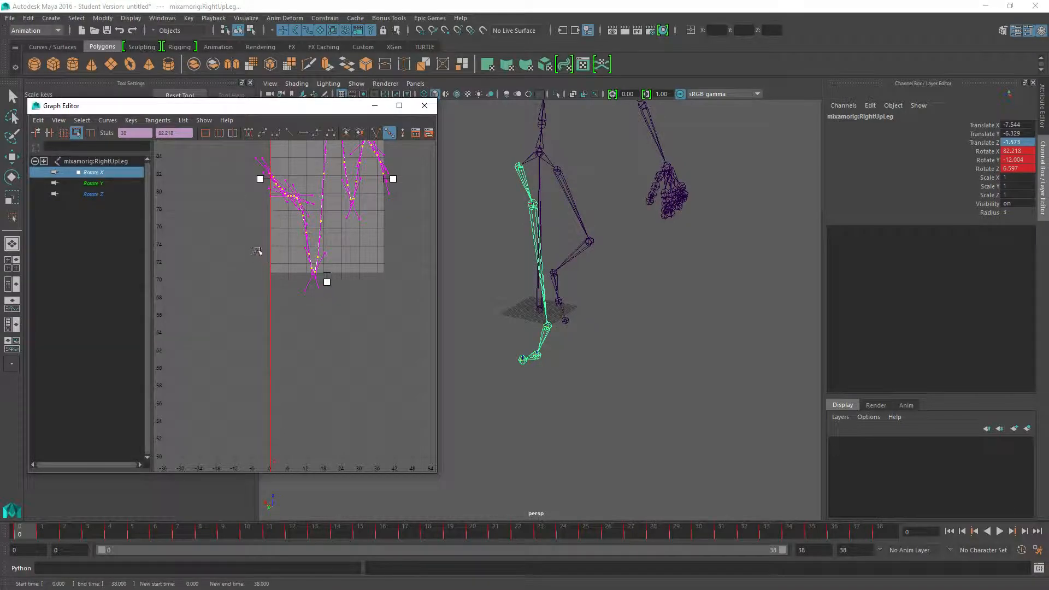
scroll(261, 262, up, 3)
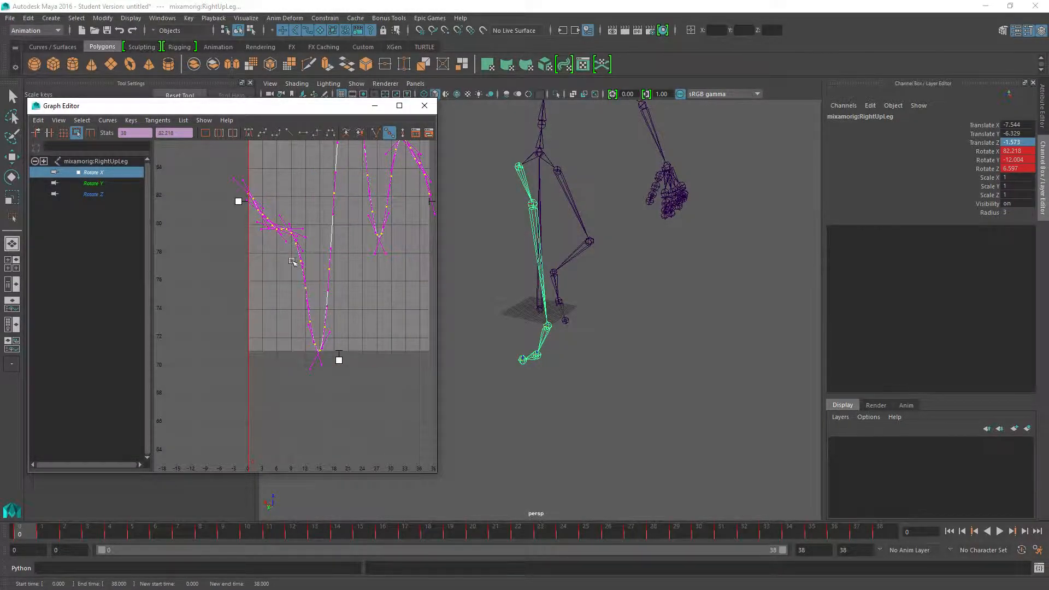
scroll(251, 232, up, 2)
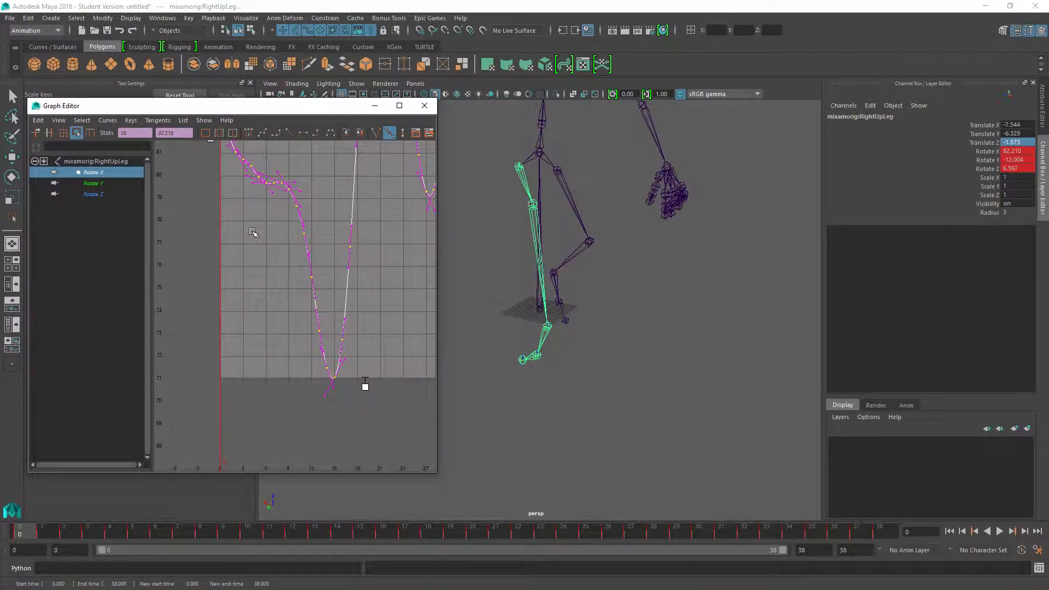
scroll(273, 219, down, 2)
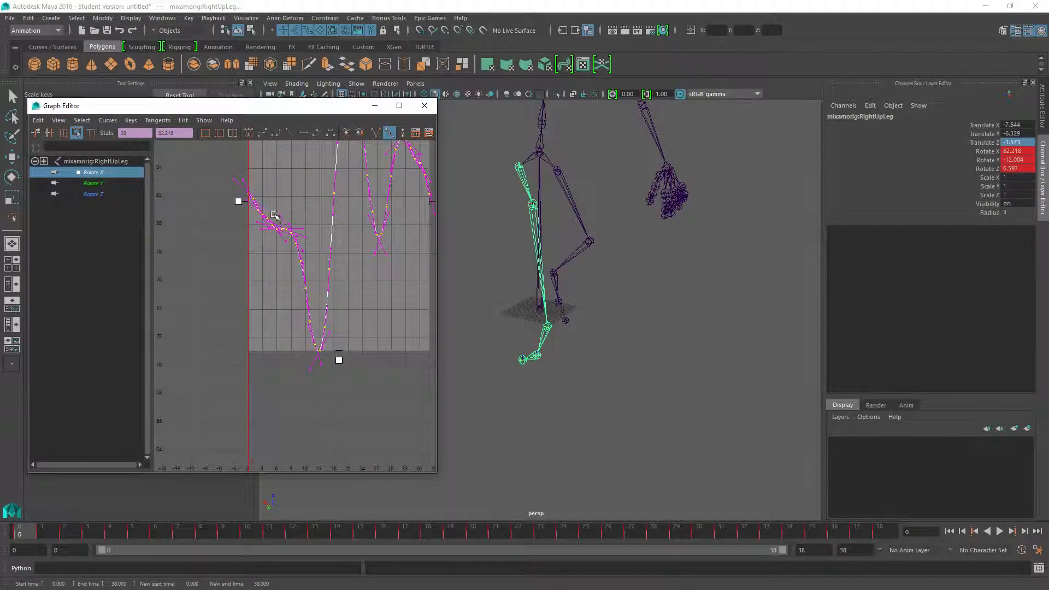
middle_drag(274, 214, 277, 240)
alt+middle_drag(497, 342, 515, 310)
alt+drag(516, 316, 556, 293)
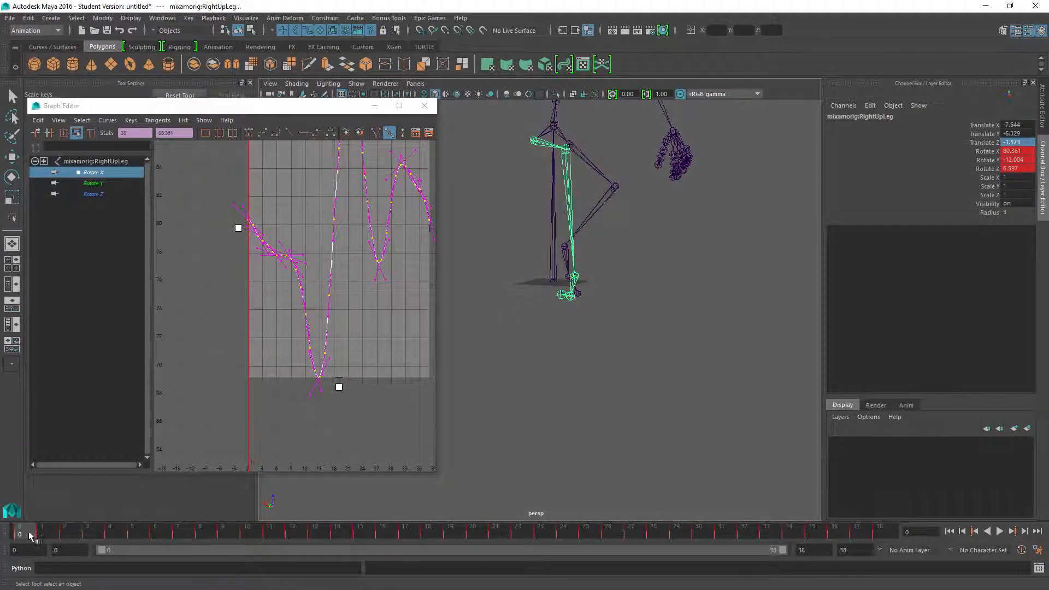
key(alt+v)
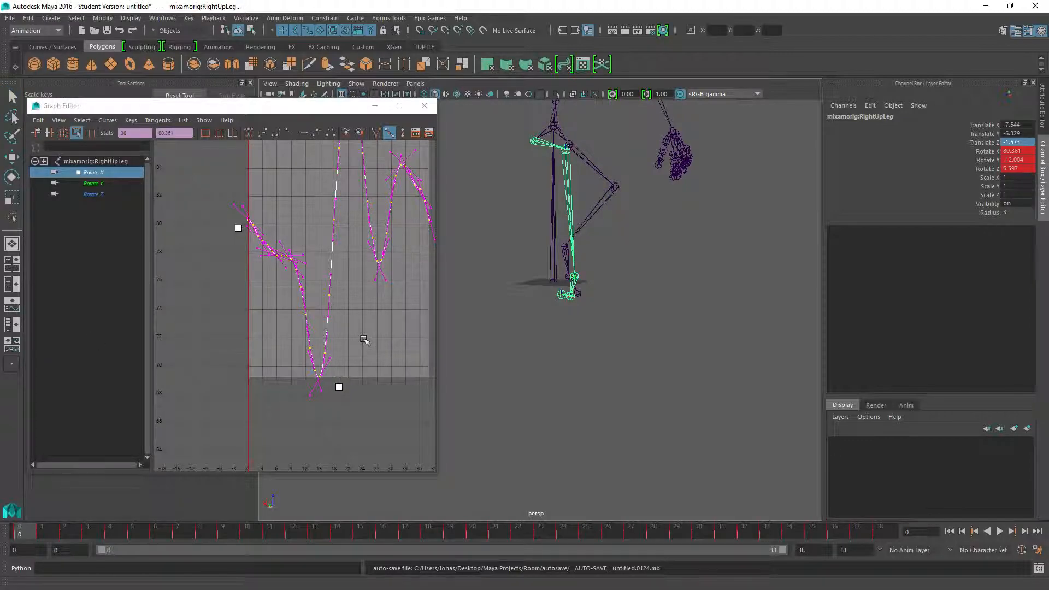
Select the left upper leg joint, isolate its Rotate X curve and select all of the curve's keys.
click(571, 149)
key(a)
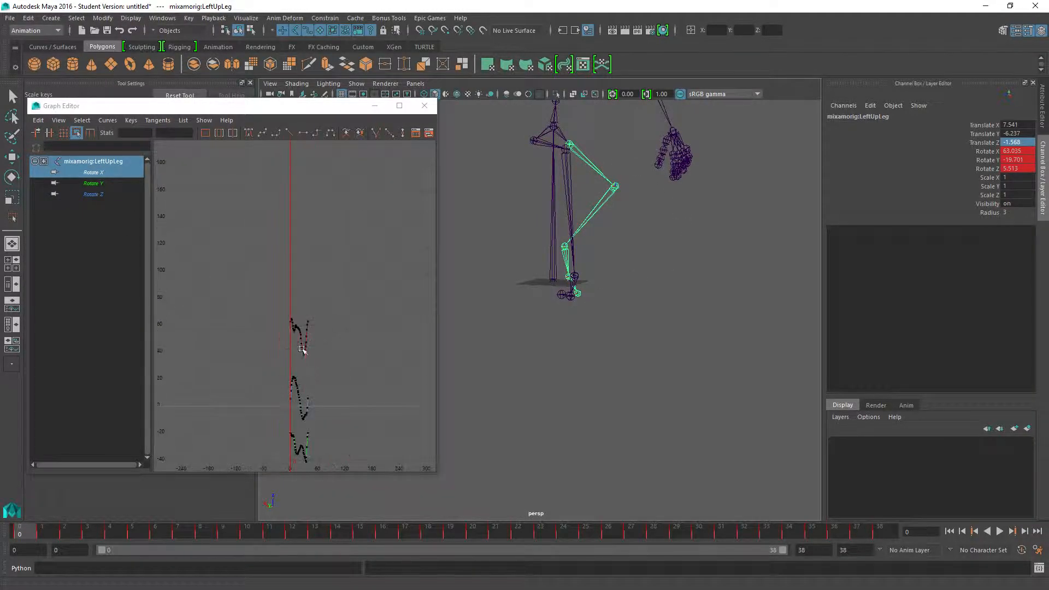
click(94, 172)
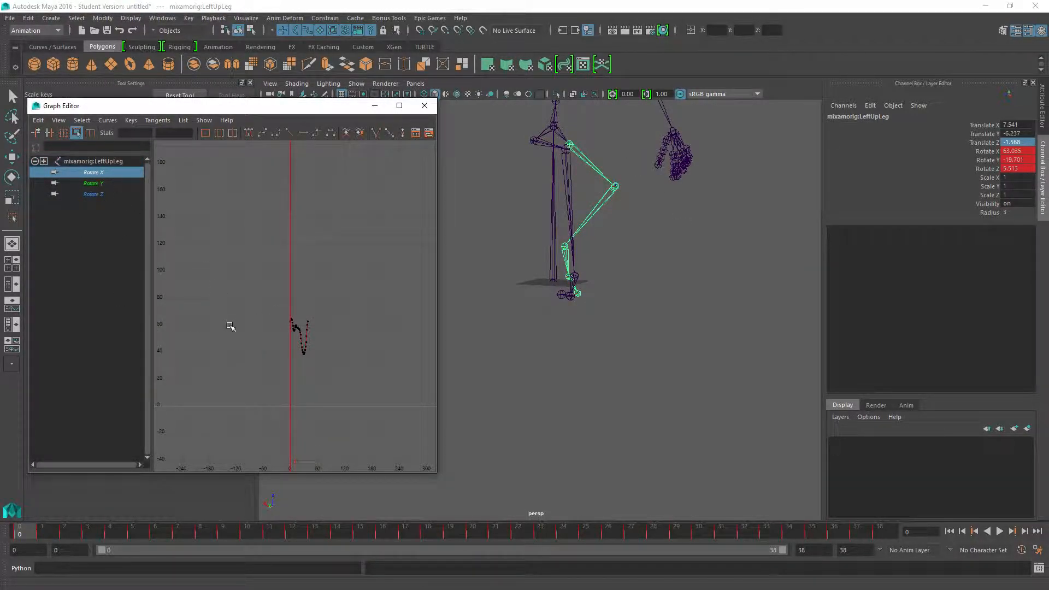
drag(265, 296, 337, 400)
key(f)
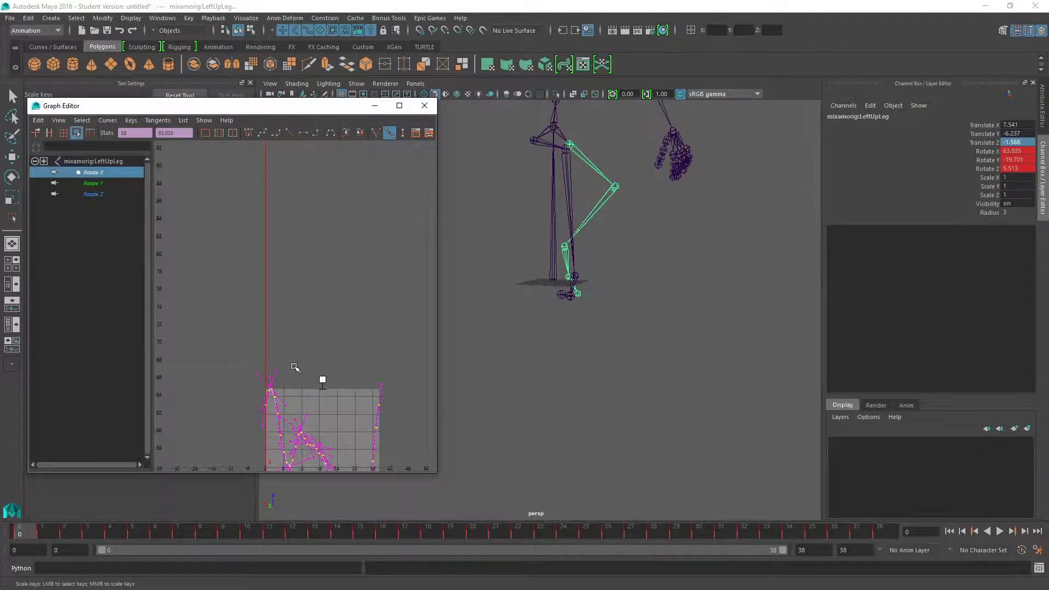
Raise the left upper leg's whole Rotate X curve to about 85.3 at frame 0.
alt+middle_drag(332, 410, 353, 278)
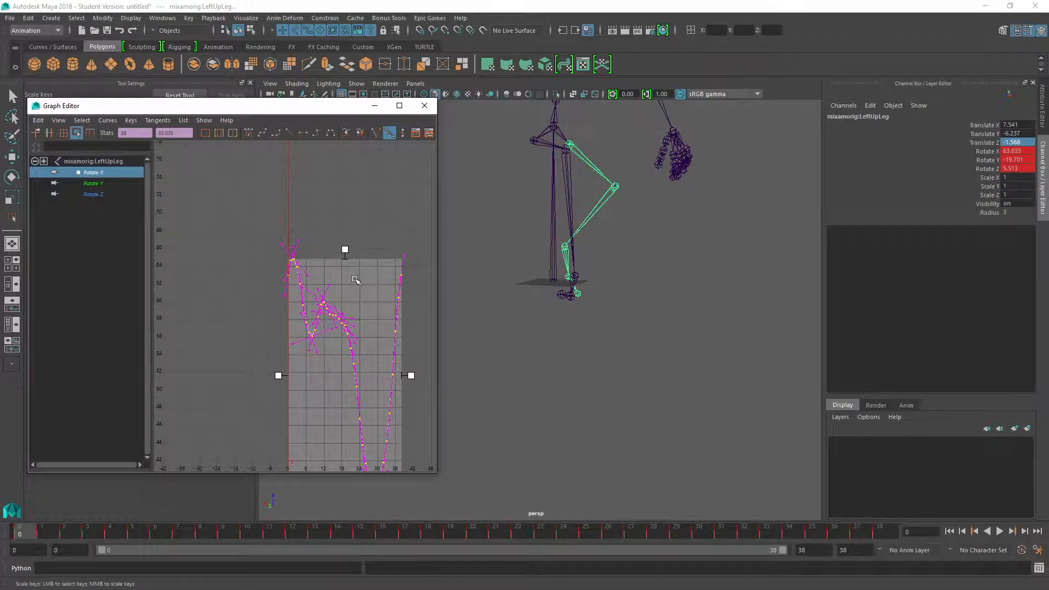
scroll(324, 295, down, 3)
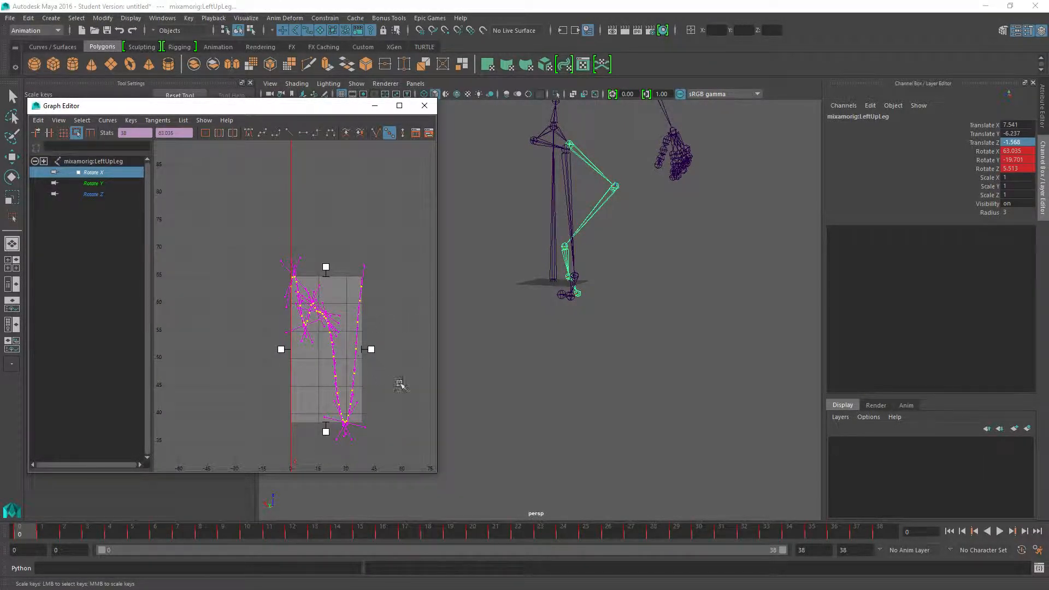
drag(323, 370, 326, 246)
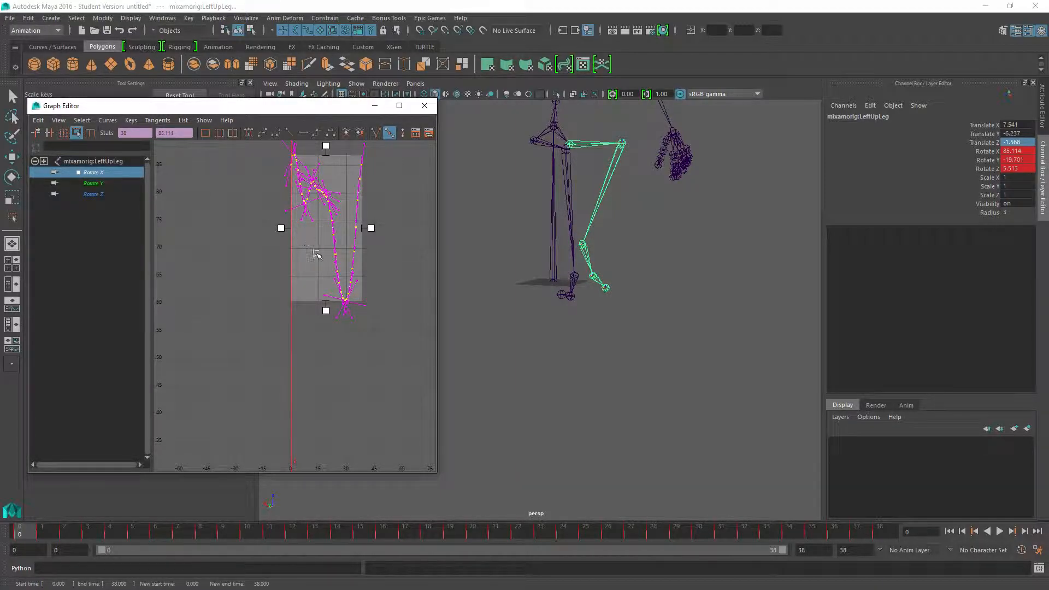
key(ctrl+z)
scroll(275, 273, up, 6)
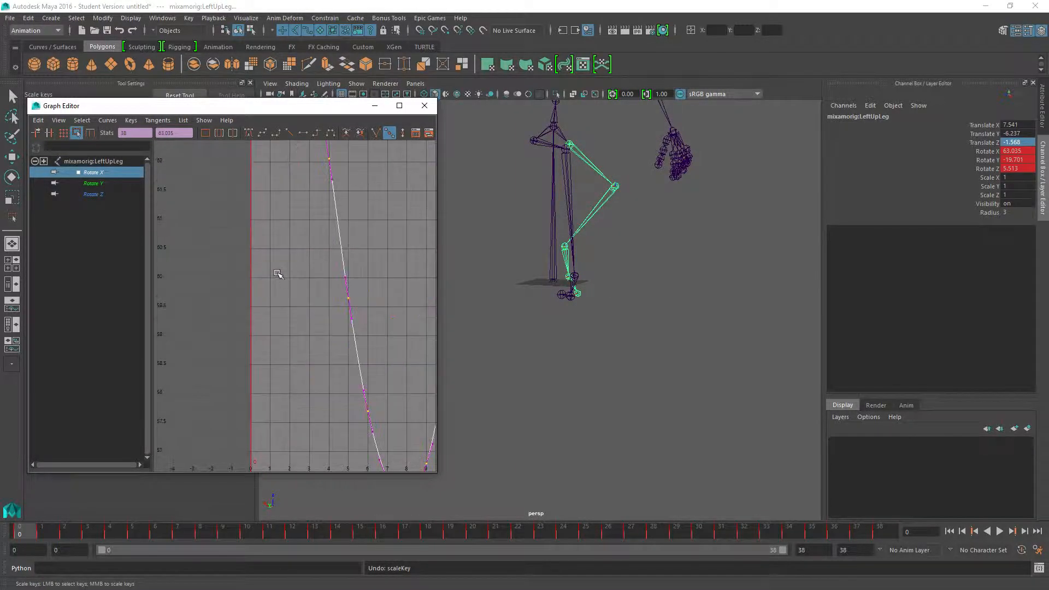
alt+middle_drag(252, 220, 318, 300)
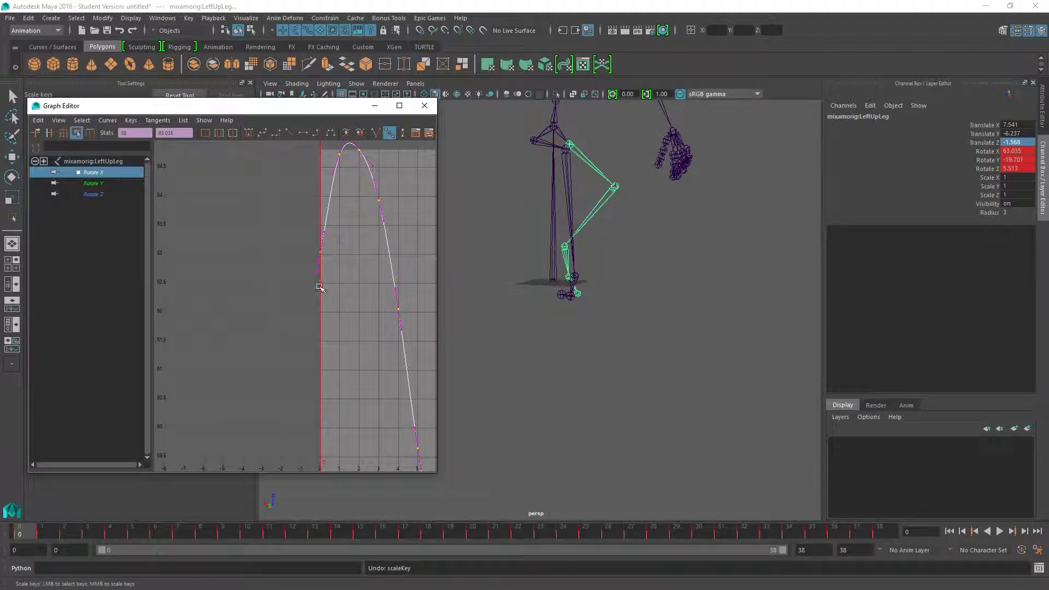
key(f)
drag(333, 364, 332, 242)
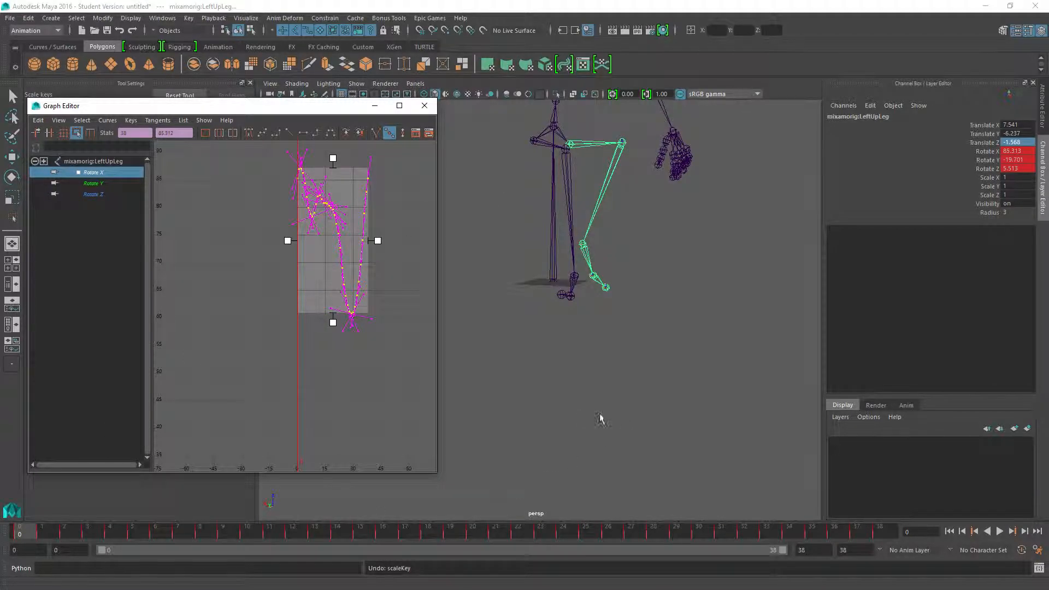
Play back and scrub the full animation to examine how both legs move, returning to frame 0.
alt+drag(572, 406, 524, 382)
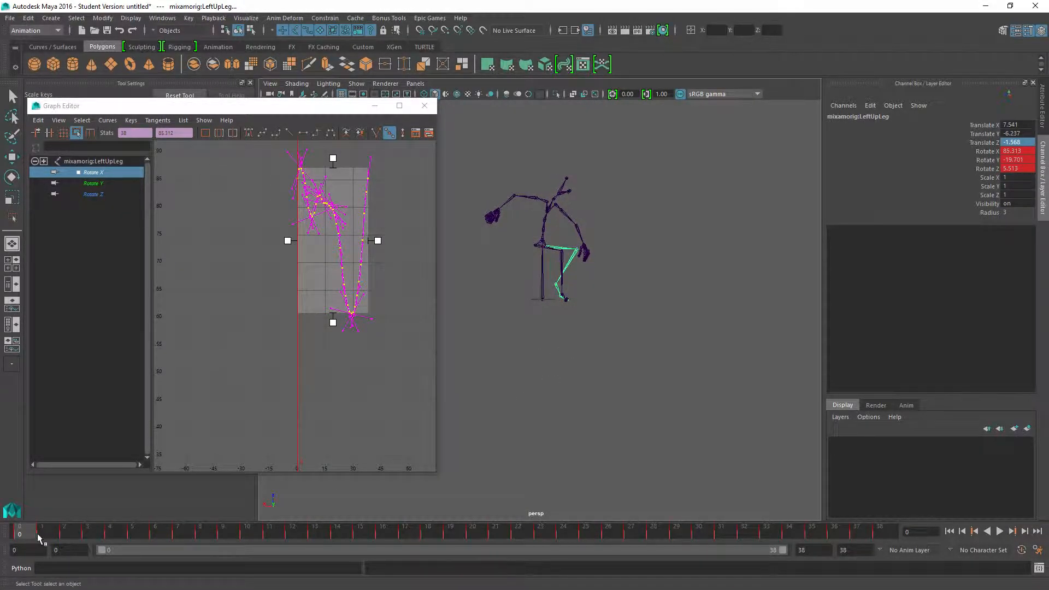
key(alt+v)
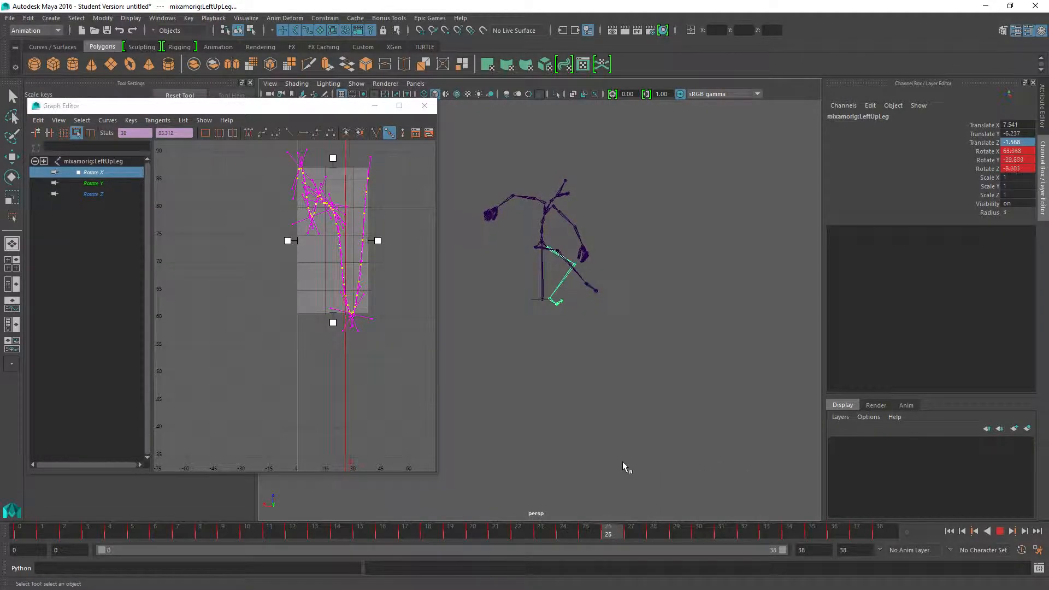
key(alt+v)
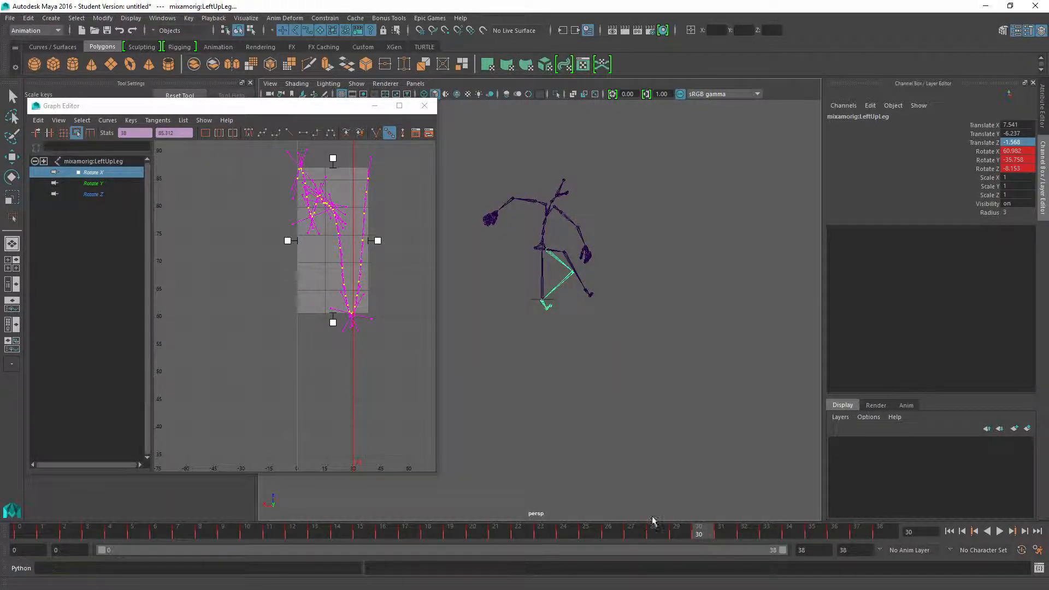
key(alt+v)
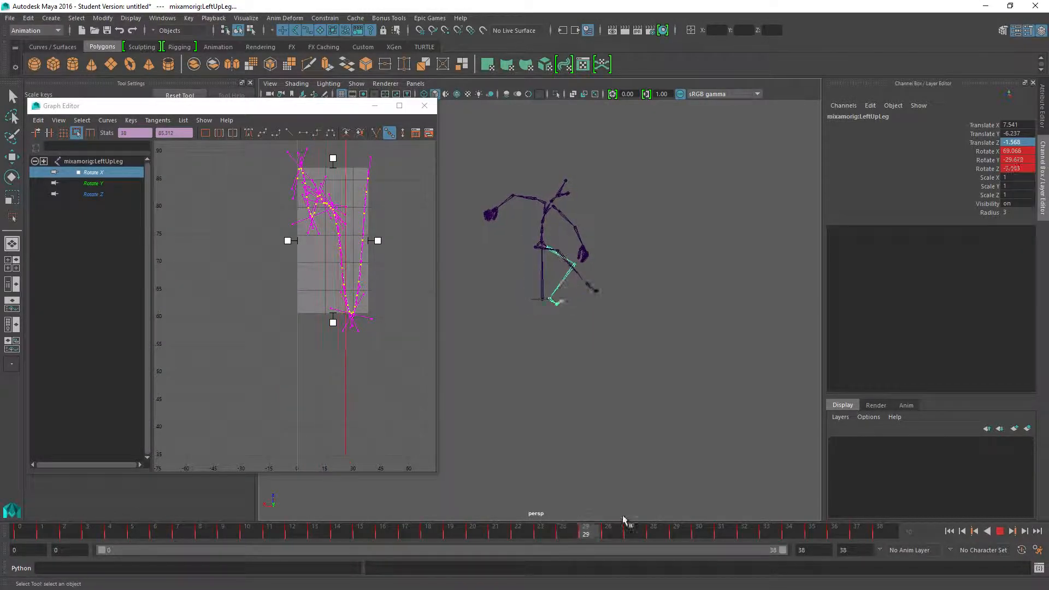
mouse_move(770, 514)
mouse_down()
mouse_move(836, 510)
mouse_move(257, 545)
mouse_move(11, 546)
mouse_up()
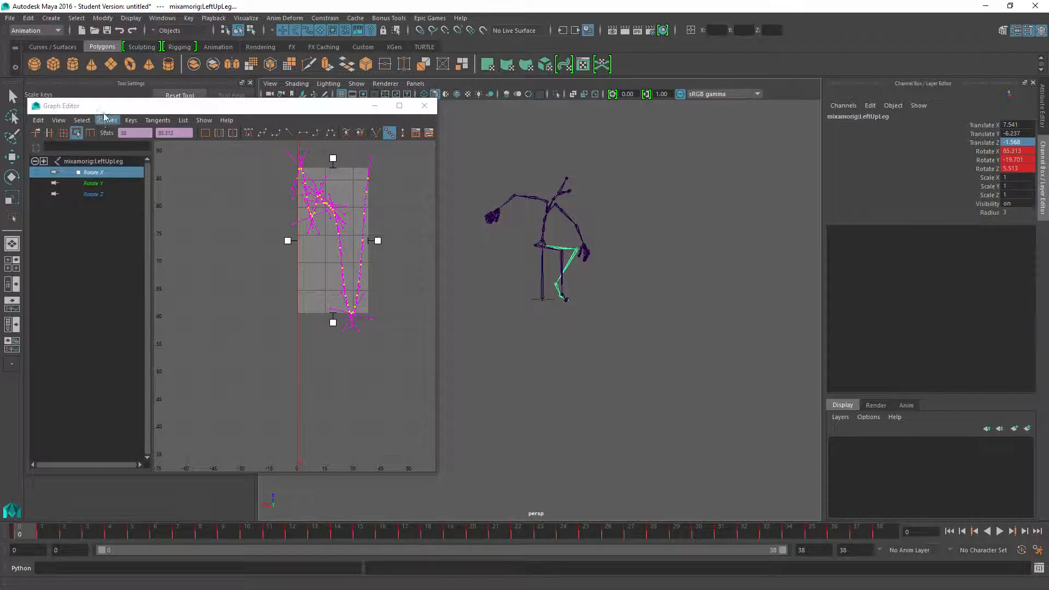
Export the entire scene as FBX, overwriting cover_crouched_sneak_left_mod.fbx in the Cover_action_girl_standard folder.
click(10, 18)
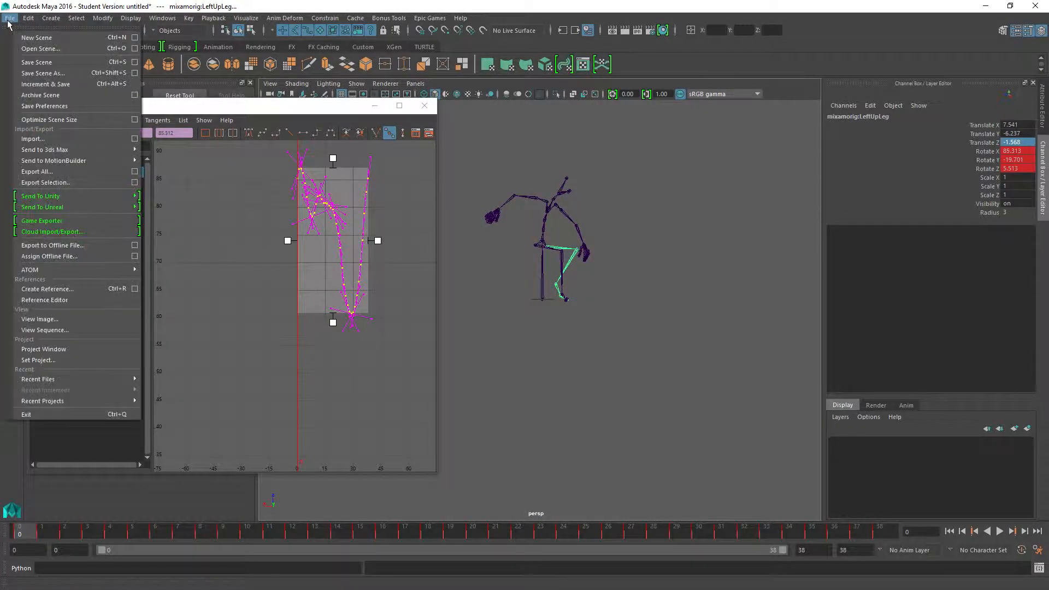
click(31, 173)
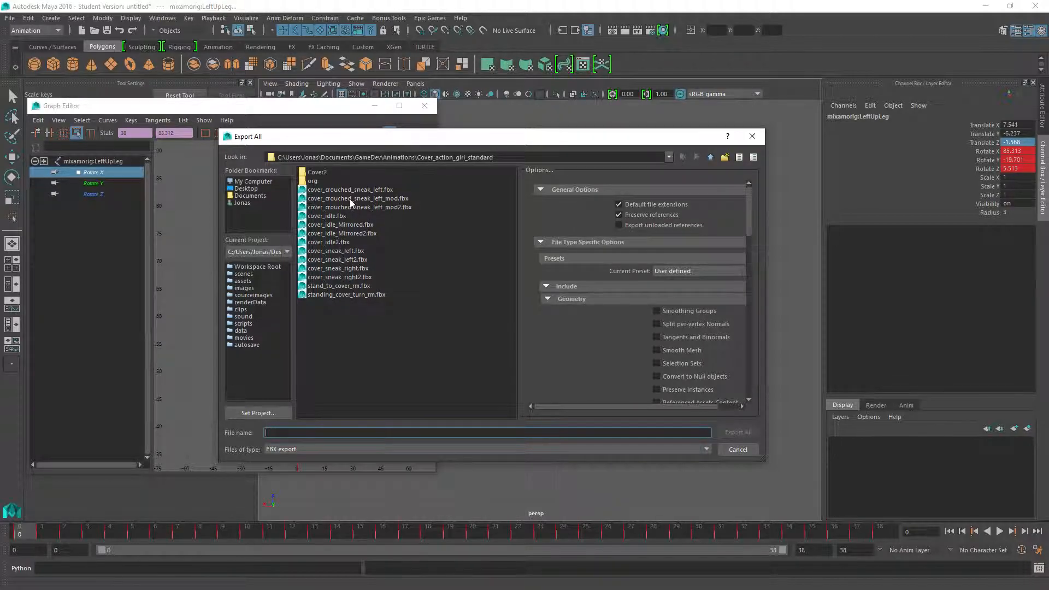
click(350, 200)
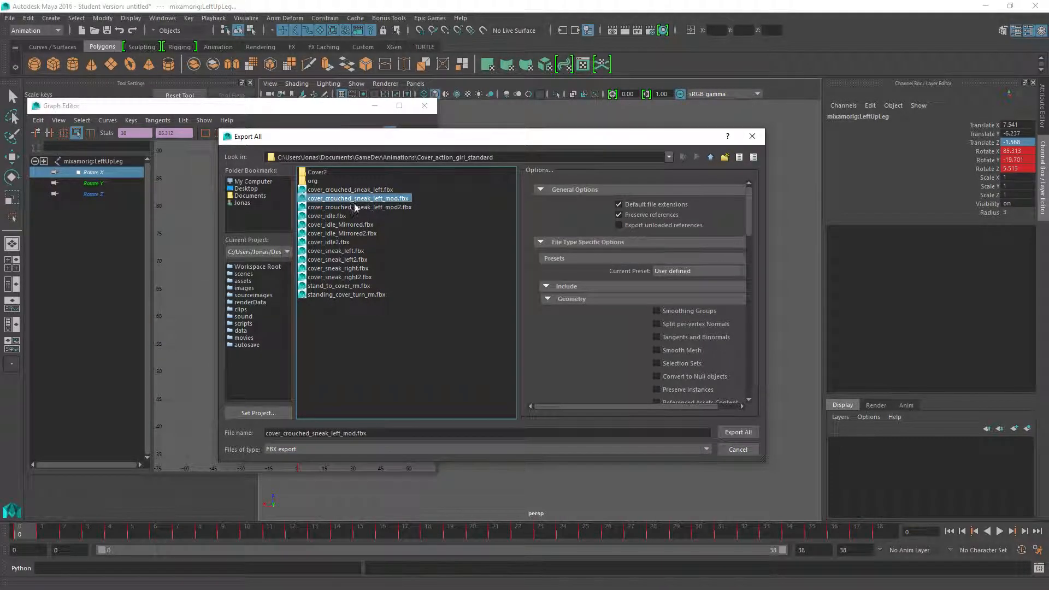
click(733, 433)
click(468, 315)
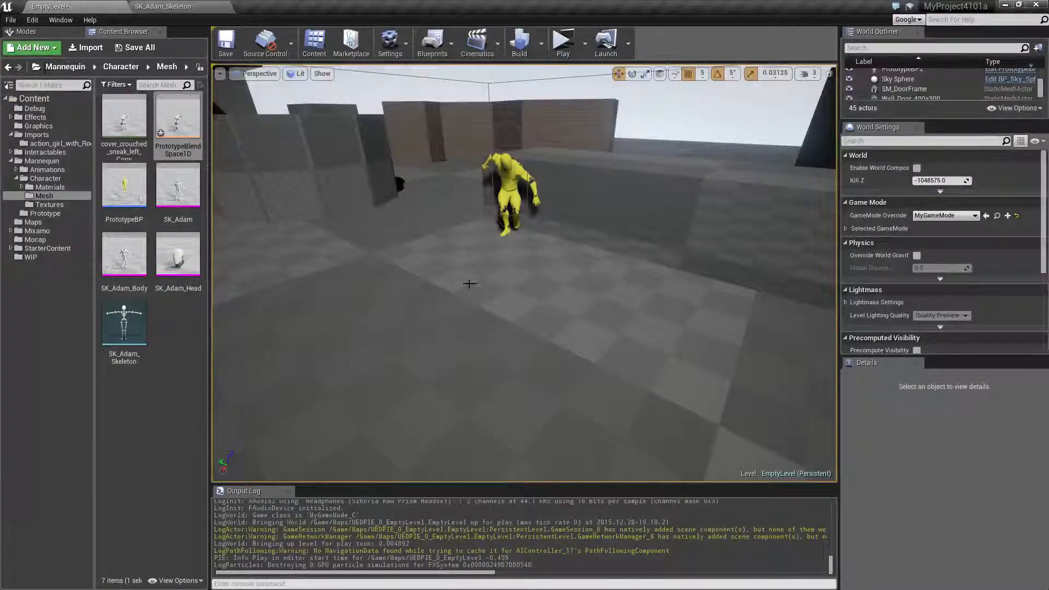
Switch to Unreal Editor and delete the three cover_crouched_sneak_left animations, including mod and mod2, from the action_girl_with_Root folder.
click(58, 143)
click(124, 189)
ctrl+click(178, 192)
ctrl+click(178, 119)
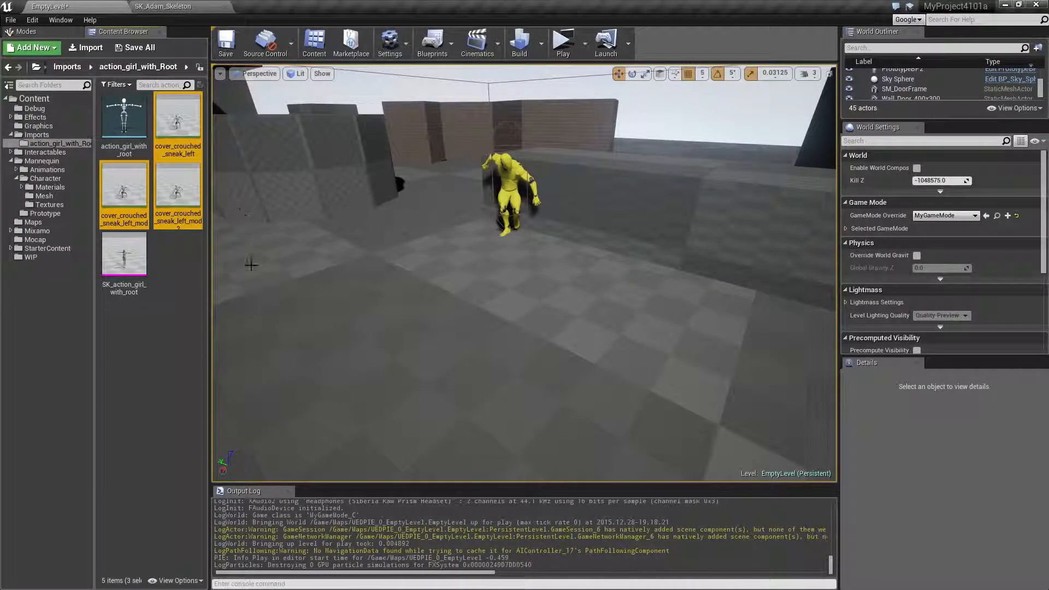
key(Delete)
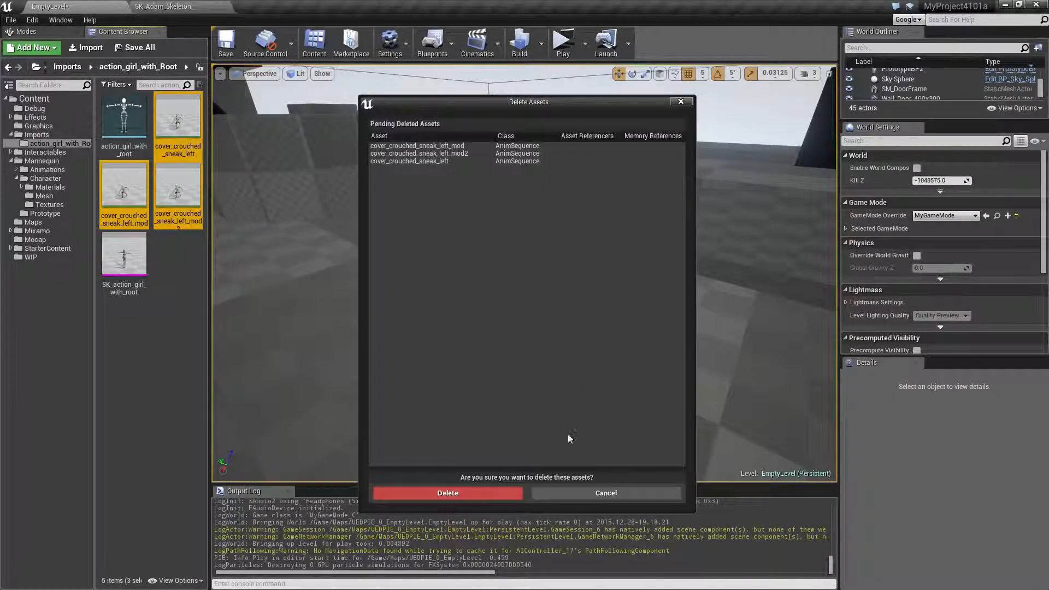
click(484, 494)
Import cover_crouched_sneak_left_mod.fbx into the action_girl_with_Root folder using the action_girl_with_root skeleton.
click(86, 48)
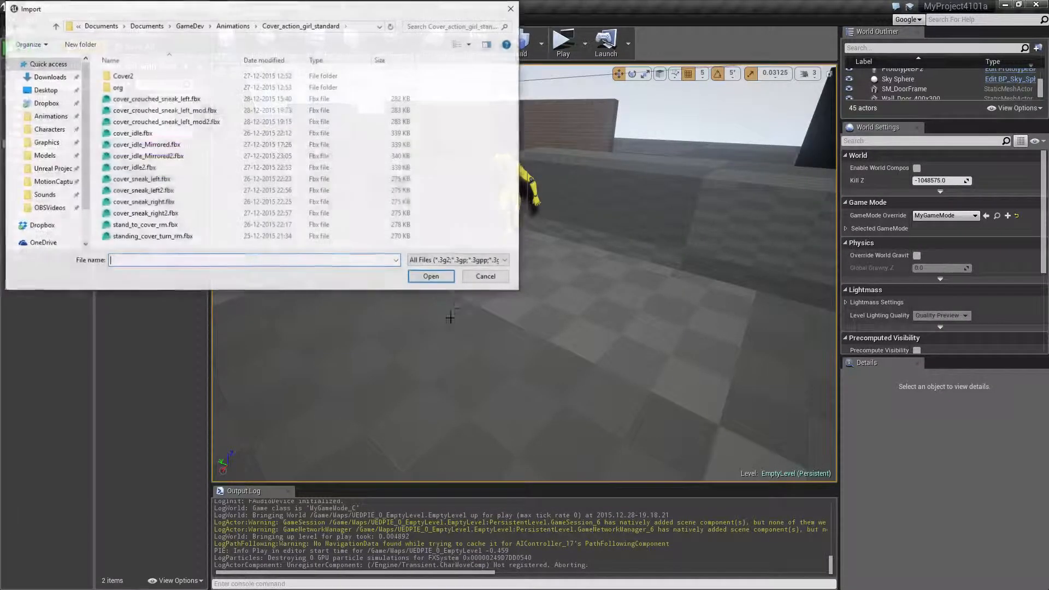
double_click(164, 110)
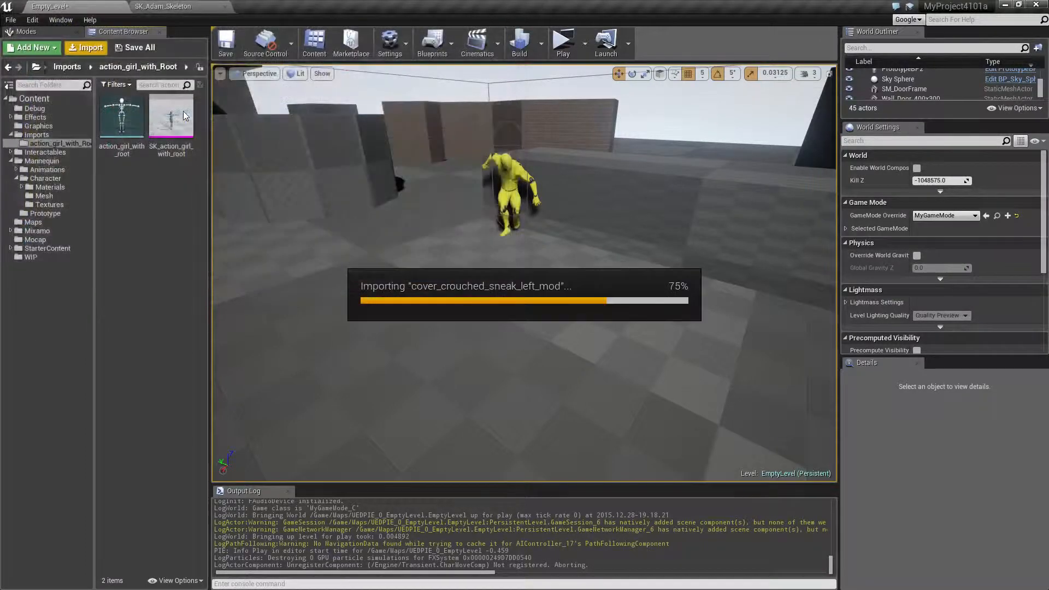
click(512, 299)
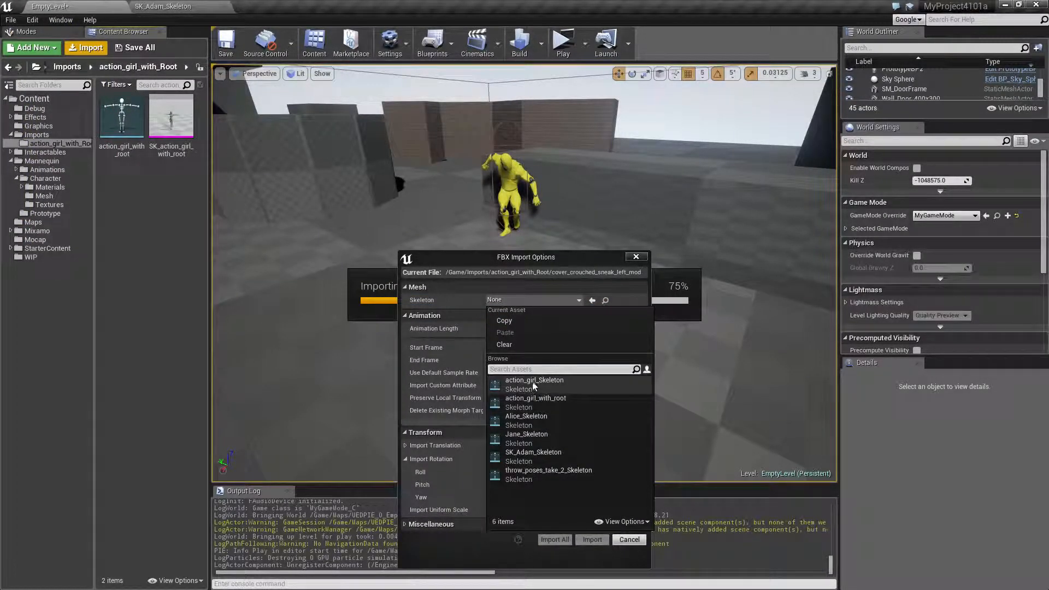
click(548, 402)
click(593, 540)
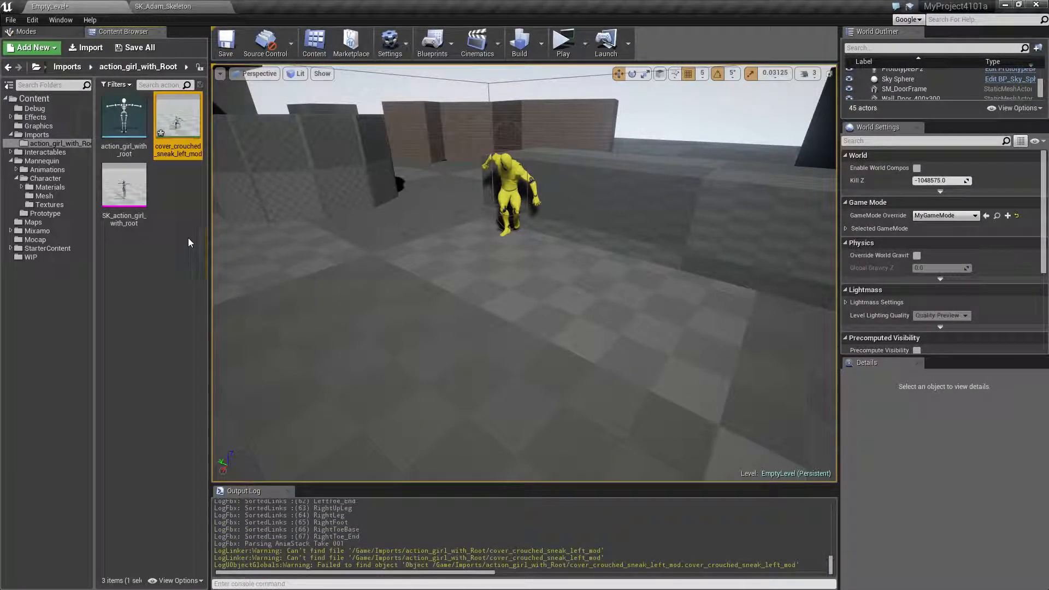
Duplicate the imported cover_crouched_sneak_left_mod animation and retarget the copy to SK_Adam_Skeleton.
right_click(185, 125)
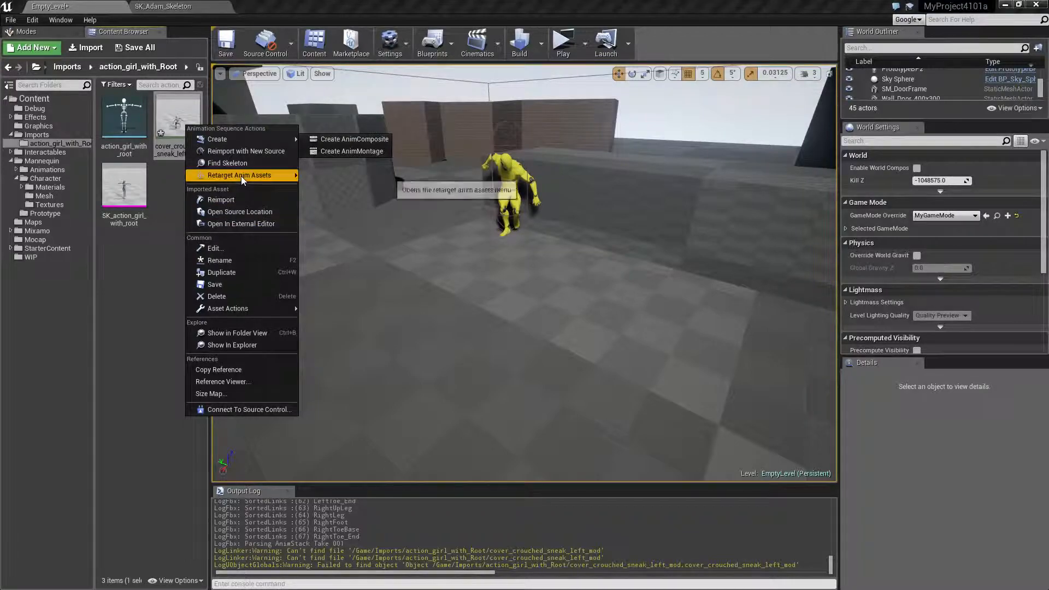
click(328, 178)
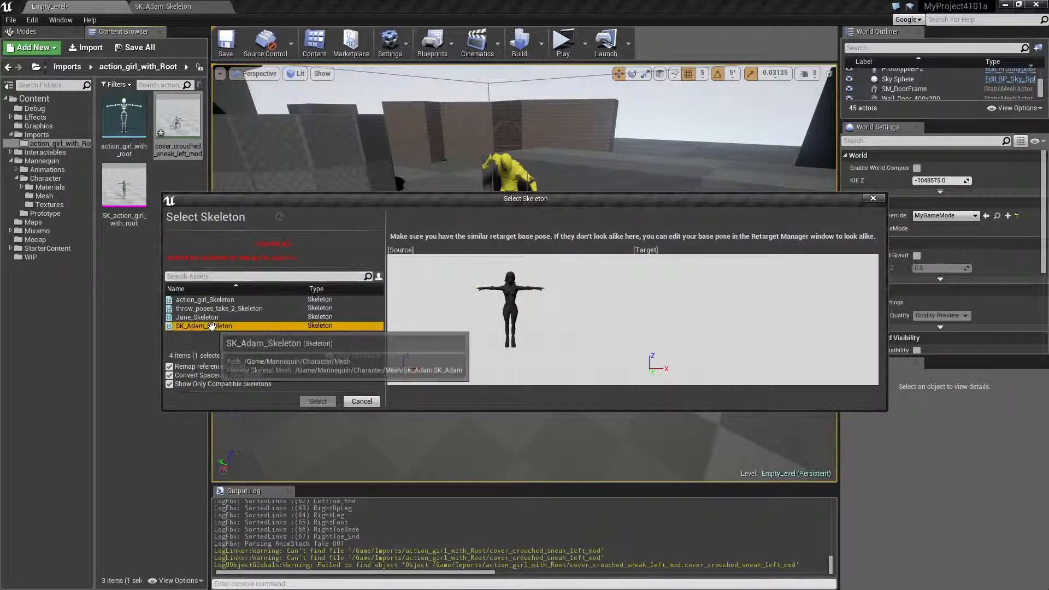
click(318, 401)
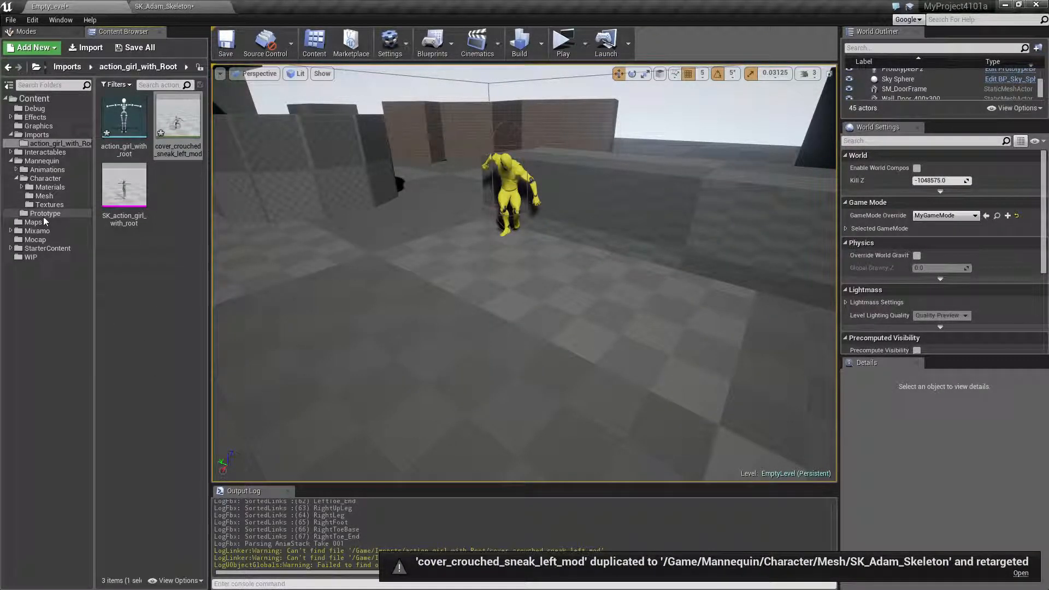
Select the retargeted mod copy in the Mannequin Character Mesh folder and save all modified assets, including the EmptyLevel map.
click(44, 196)
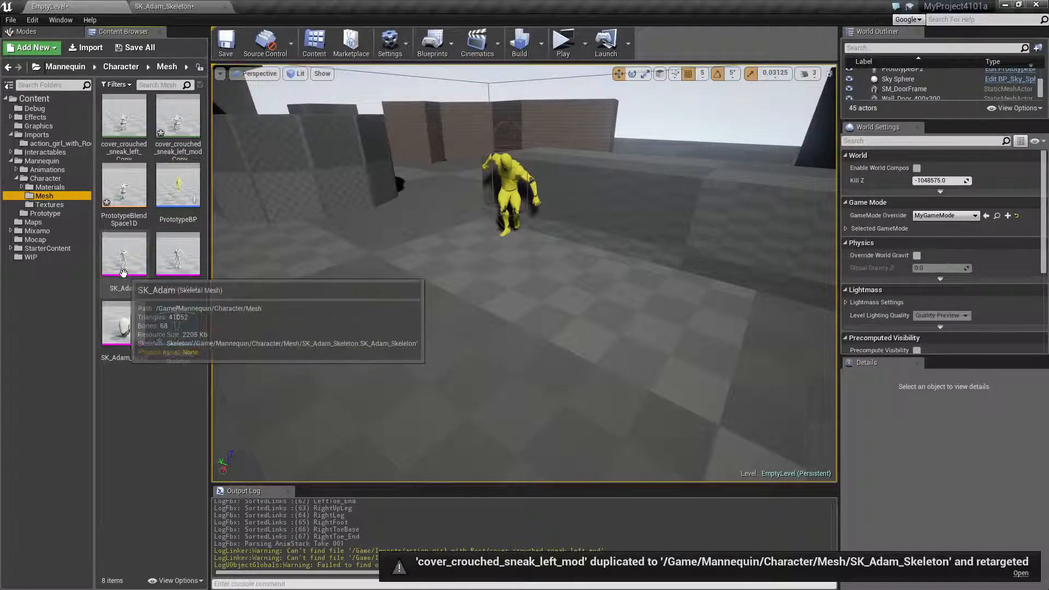
click(196, 137)
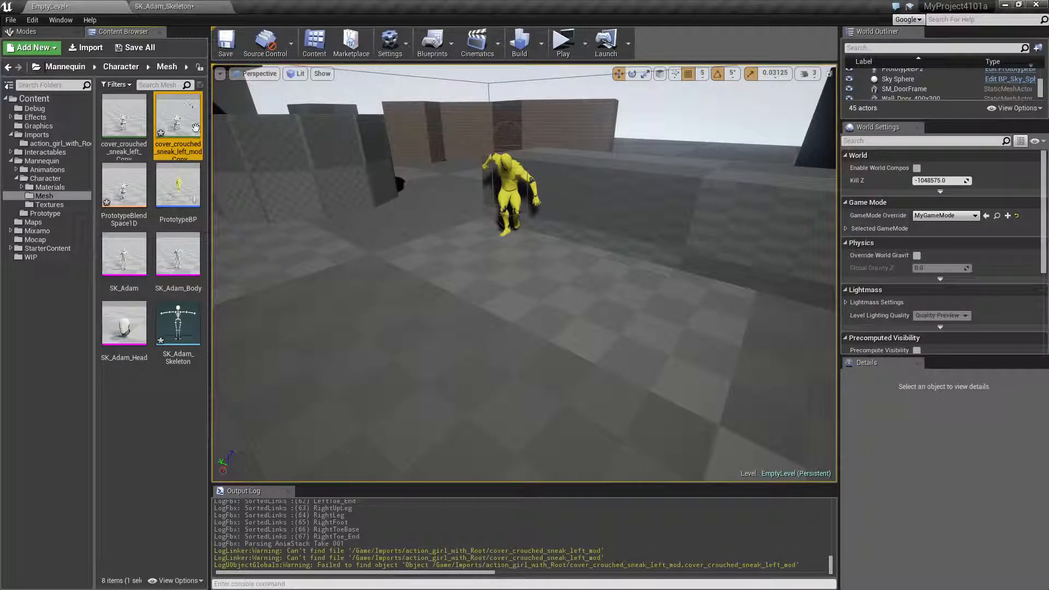
click(131, 47)
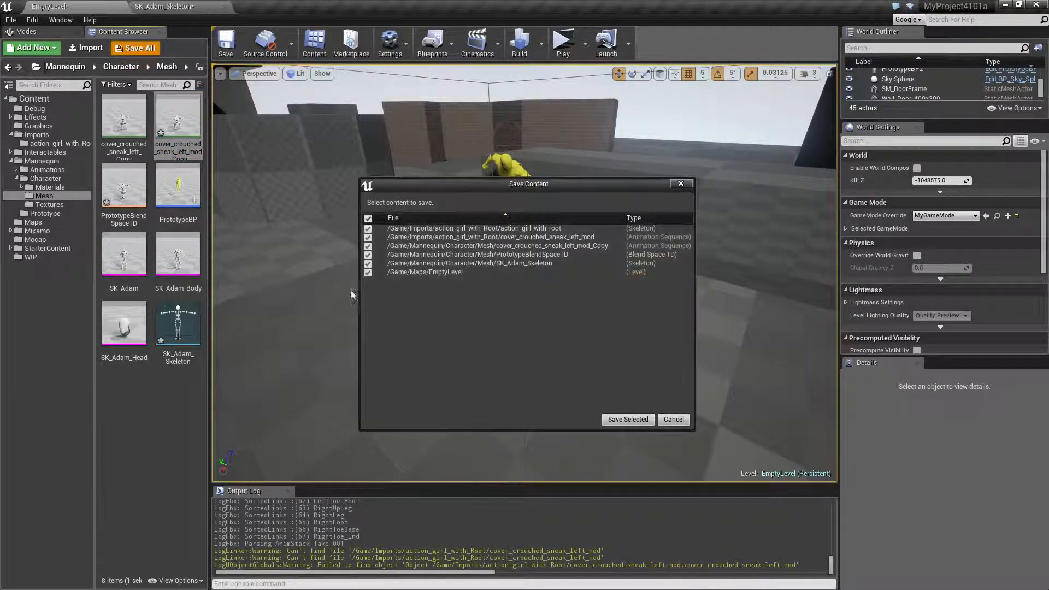
click(626, 418)
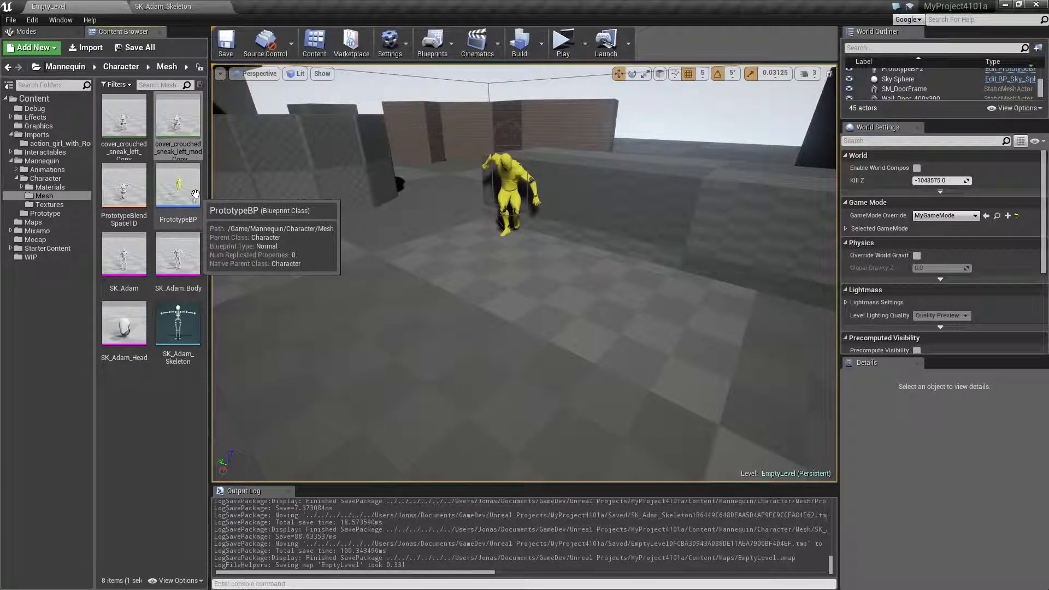
Try to move the PrototypeBP blueprint into the Mannequin Prototype folder, and save the changed PrototypeBP redirector.
drag(195, 194, 47, 218)
click(72, 240)
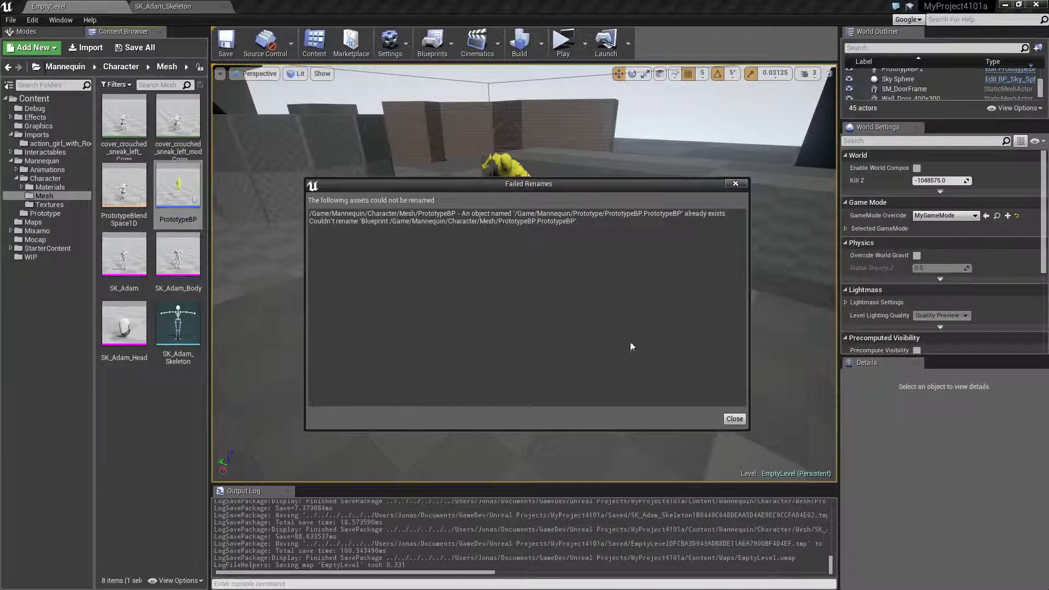
click(734, 419)
click(176, 228)
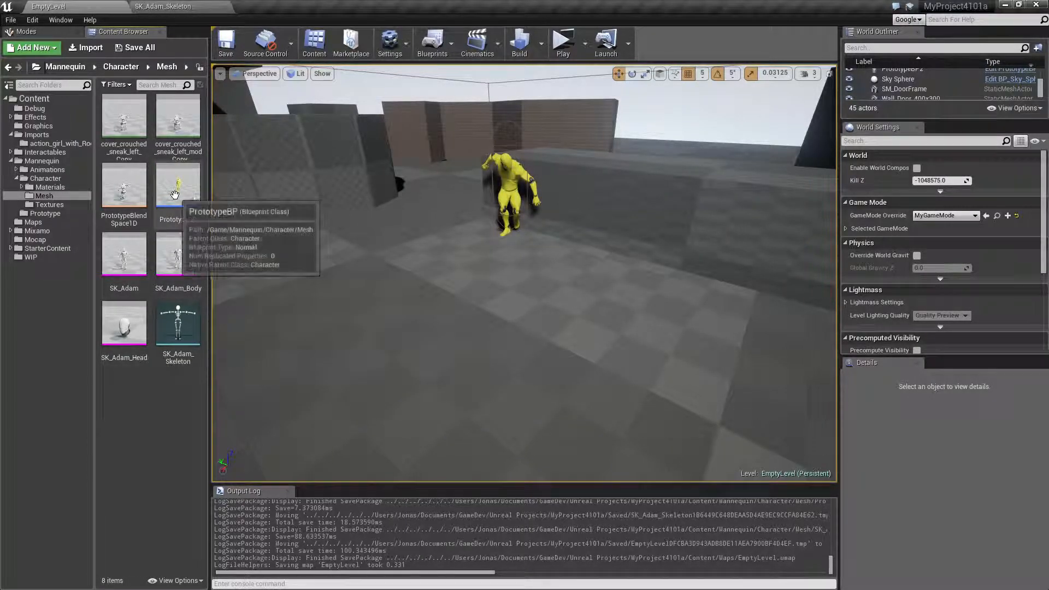
click(136, 48)
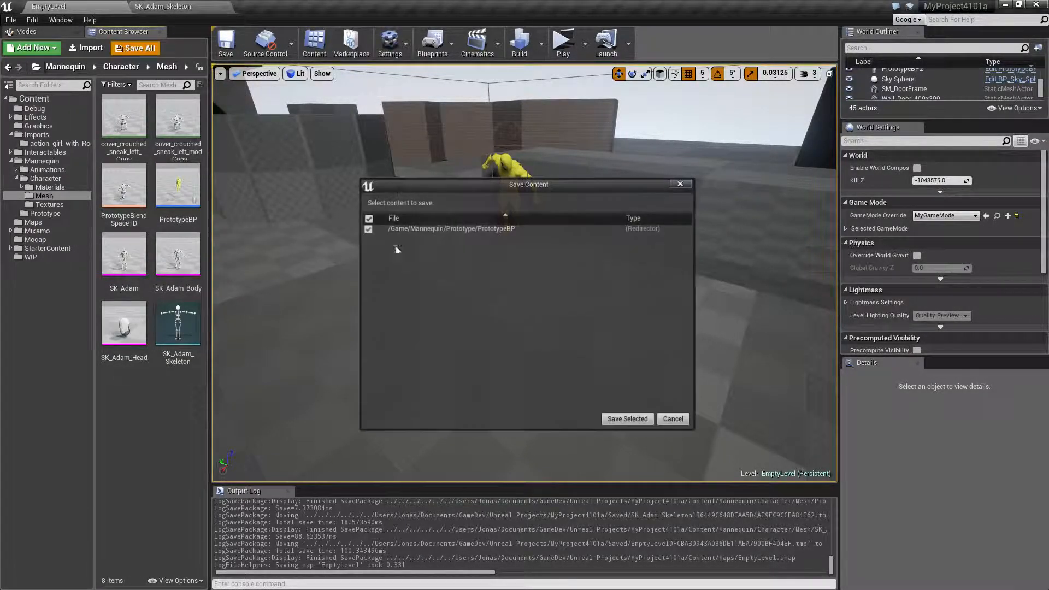
click(627, 419)
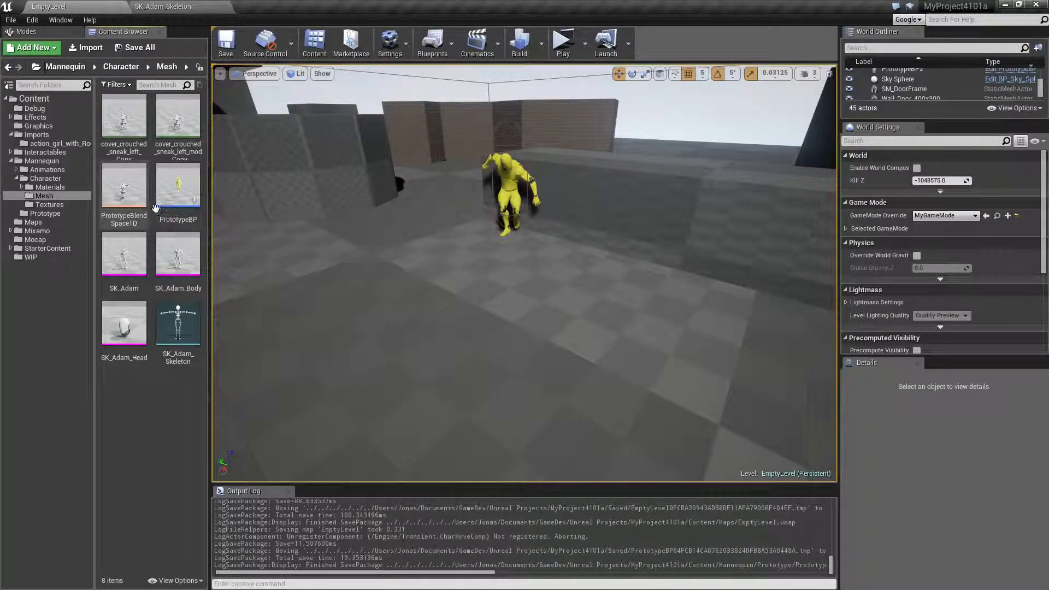
Add the cover_crouched_sneak_left_mod_Copy animation to PrototypeBlendSpace1D as a sample at Animation 2.
double_click(118, 197)
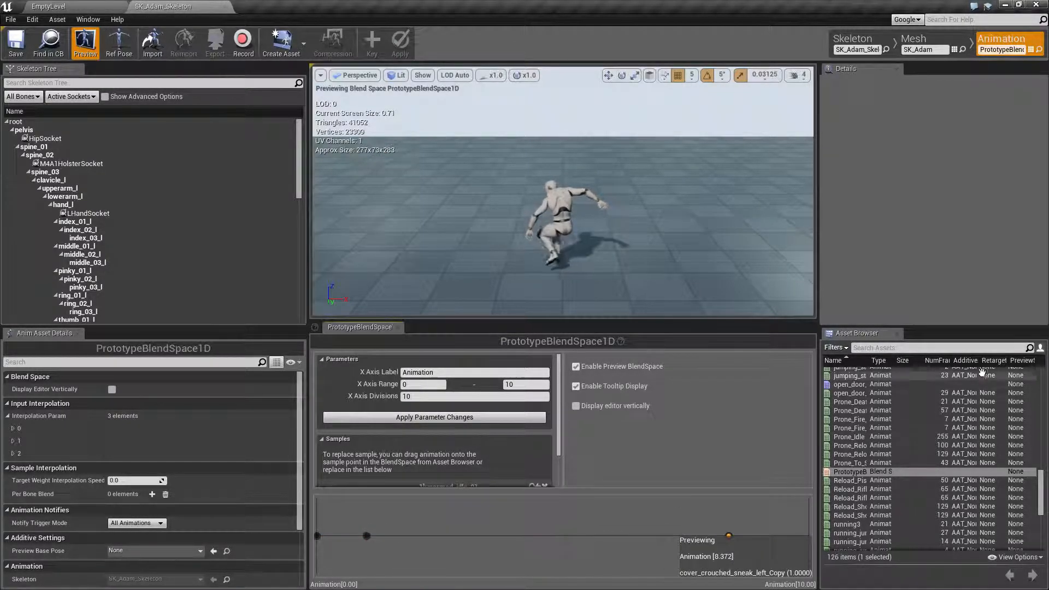
drag(869, 362, 965, 362)
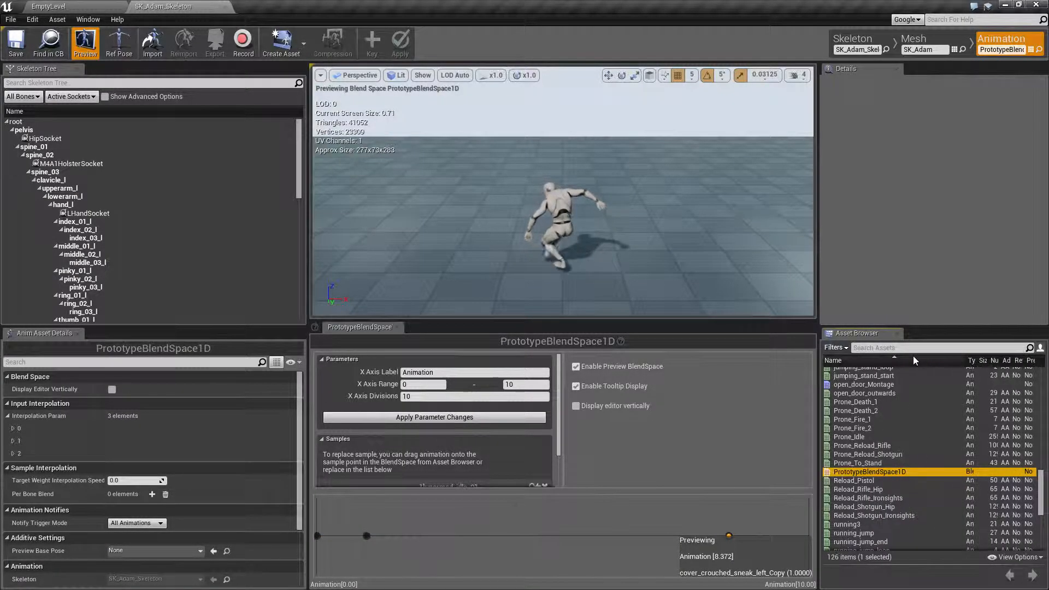
click(903, 348)
text(cov)
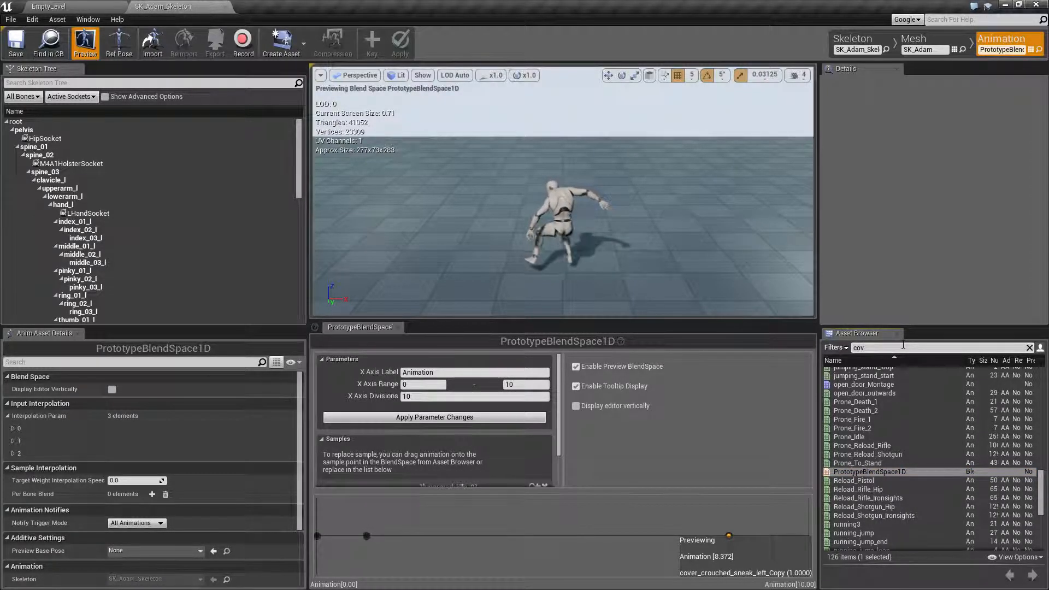
text(er)
drag(890, 380, 414, 528)
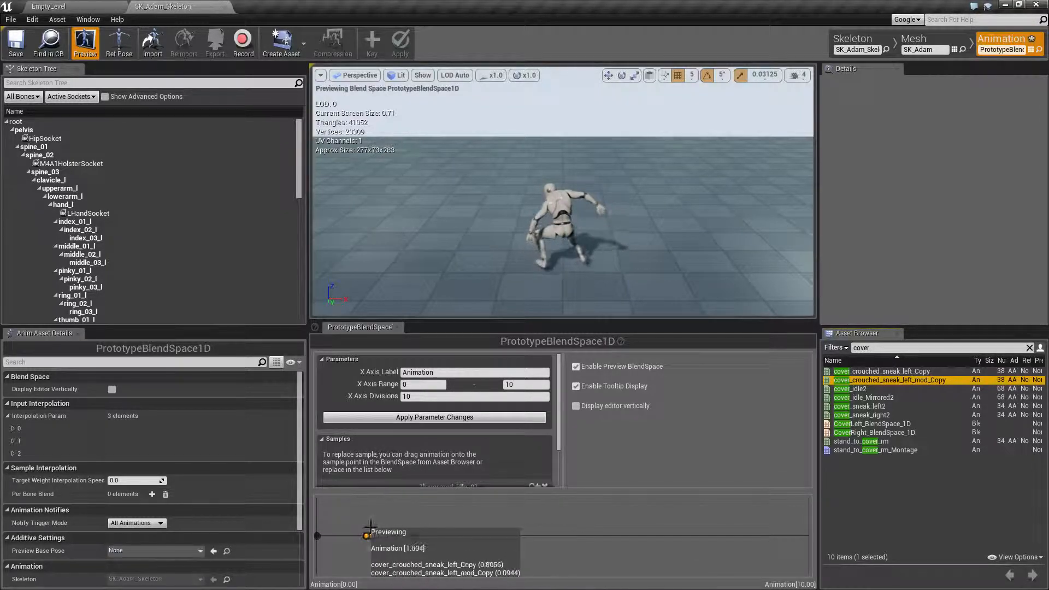
Duplicate the yellow PrototypeBP2 character in EmptyLevel, place the copy beside it and set its Animation value to 2.0.
click(58, 8)
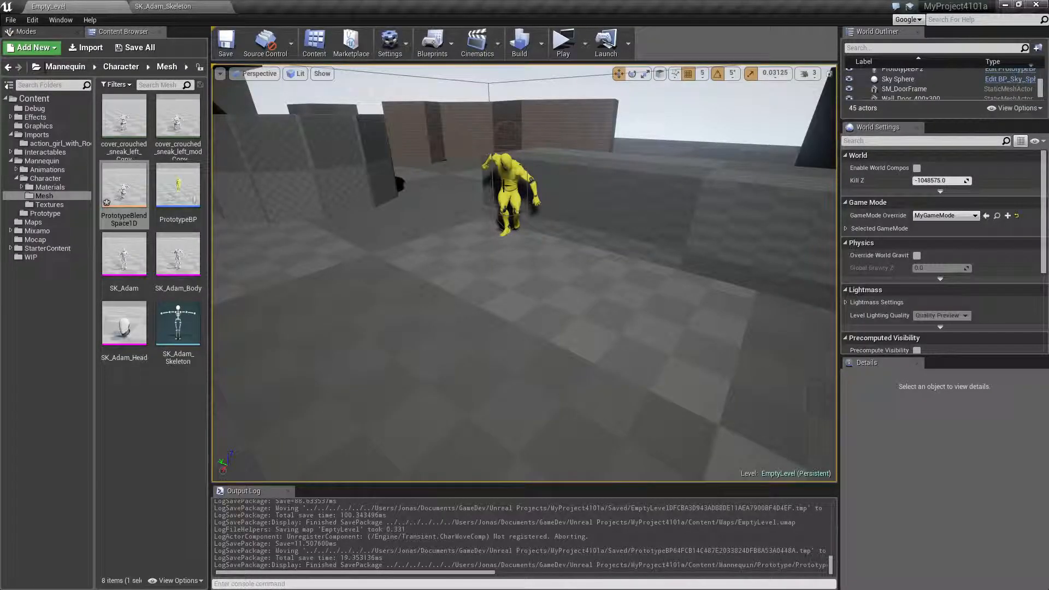
click(513, 198)
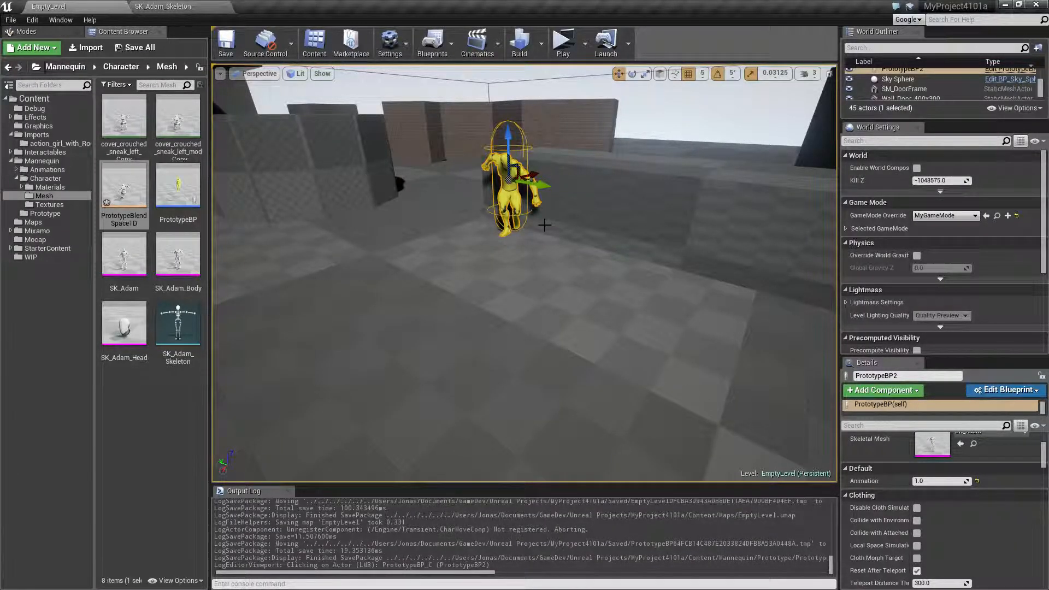
key(ctrl+w)
drag(539, 188, 626, 212)
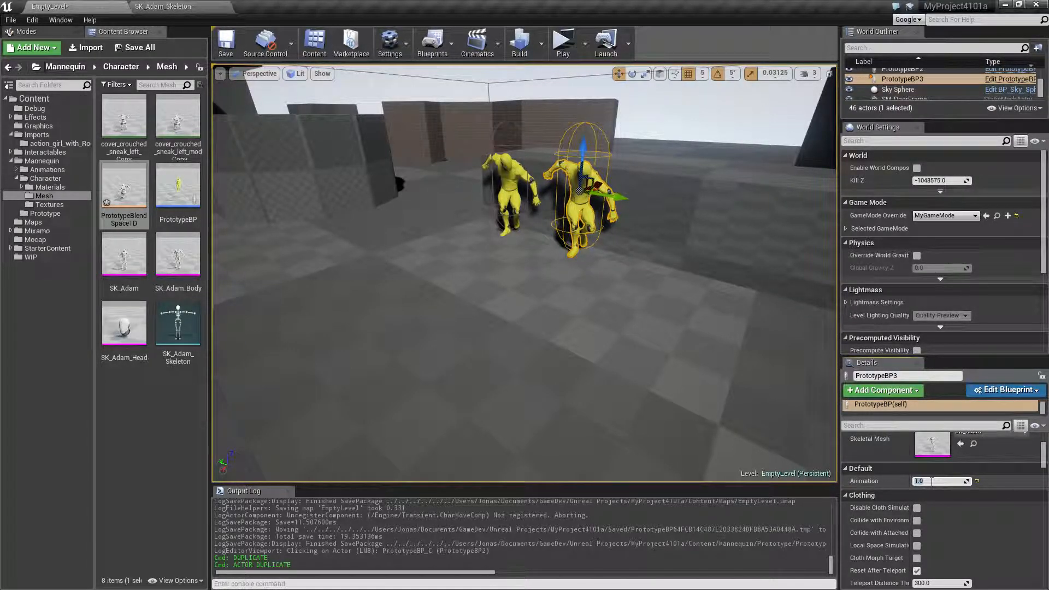
text(0)
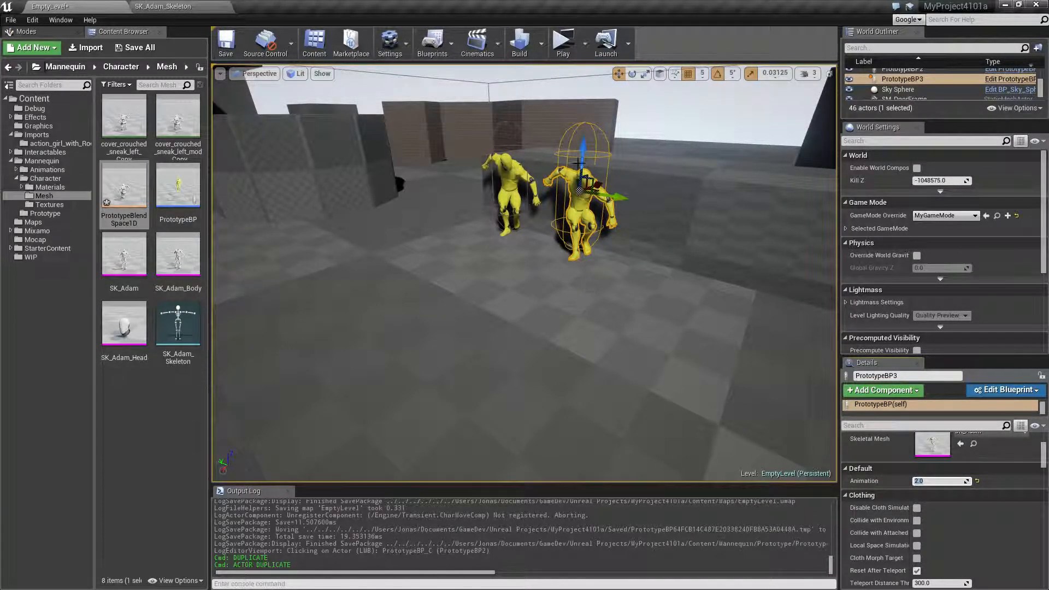
Play the level and walk up to the two yellow characters to compare their crouched sneak animations, ending the preview.
click(563, 42)
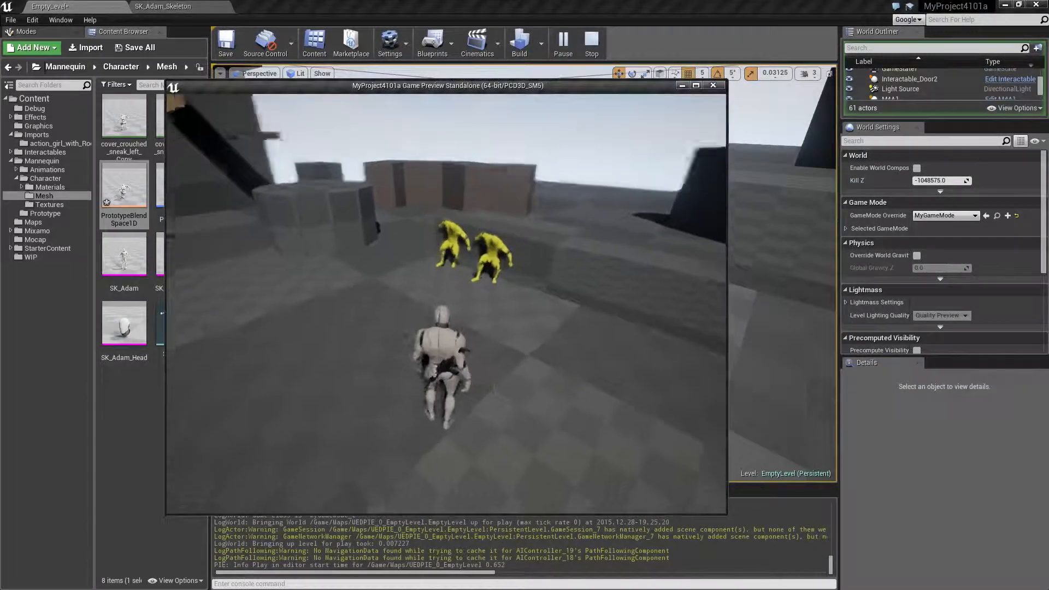
key(w)
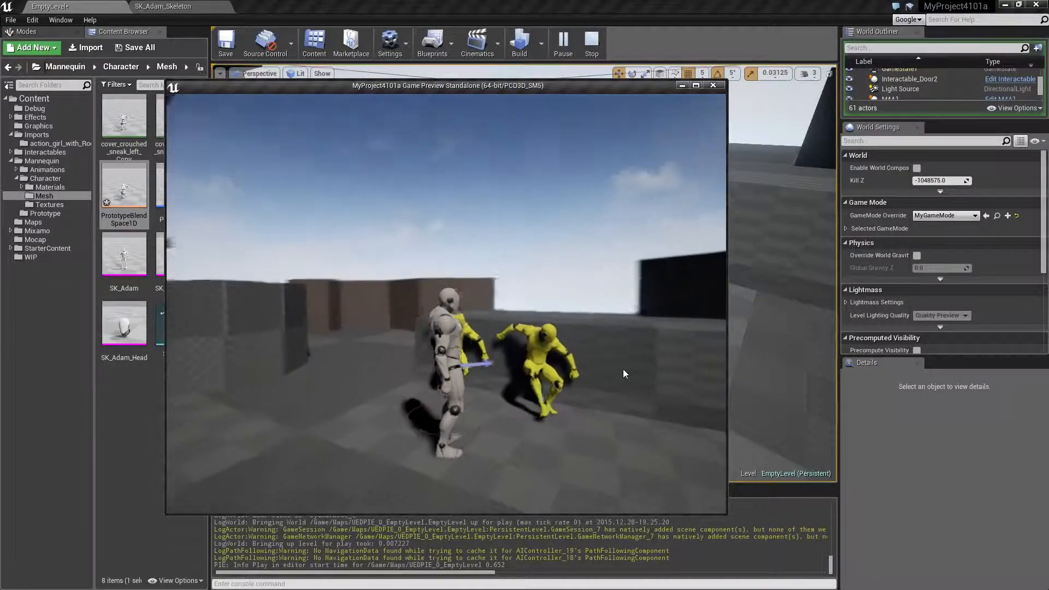
key(Escape)
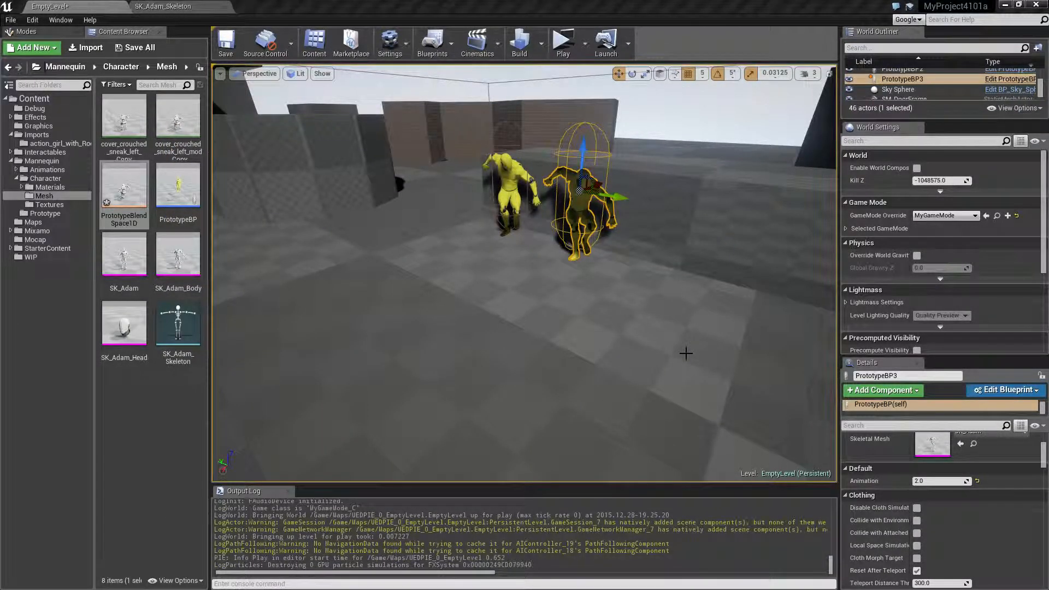
Switch to Maya, show the left leg joint's Rotate X curve in the Graph Editor and select all of its keys.
key(alt+Tab)
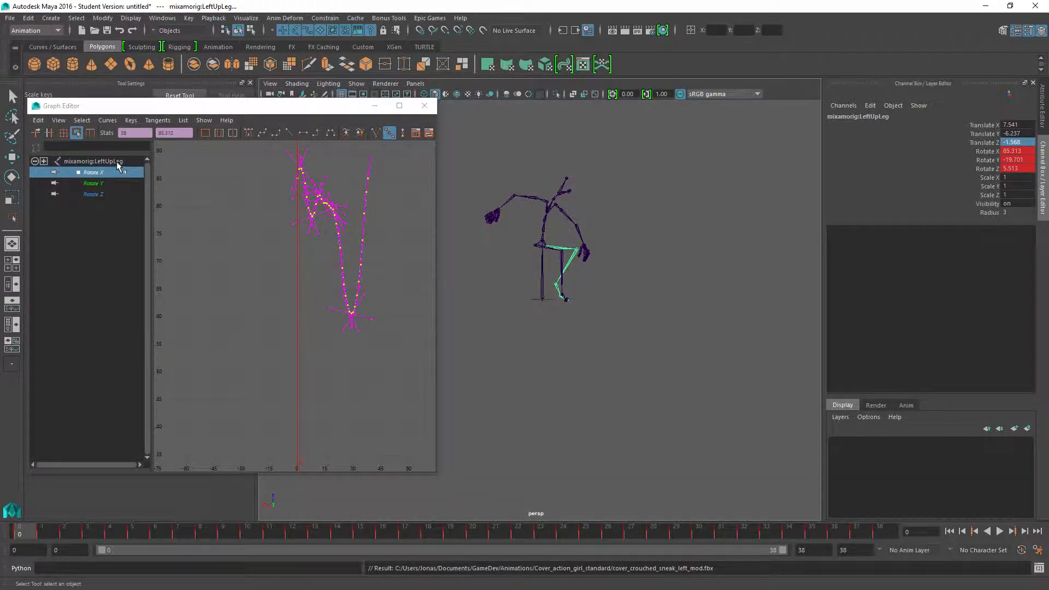
click(577, 253)
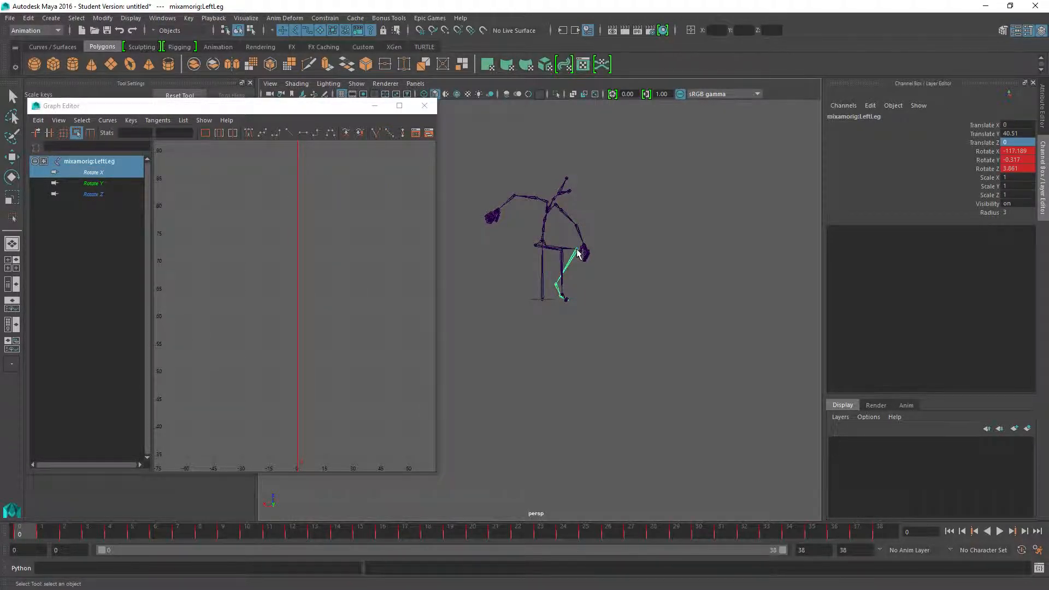
click(94, 173)
key(f)
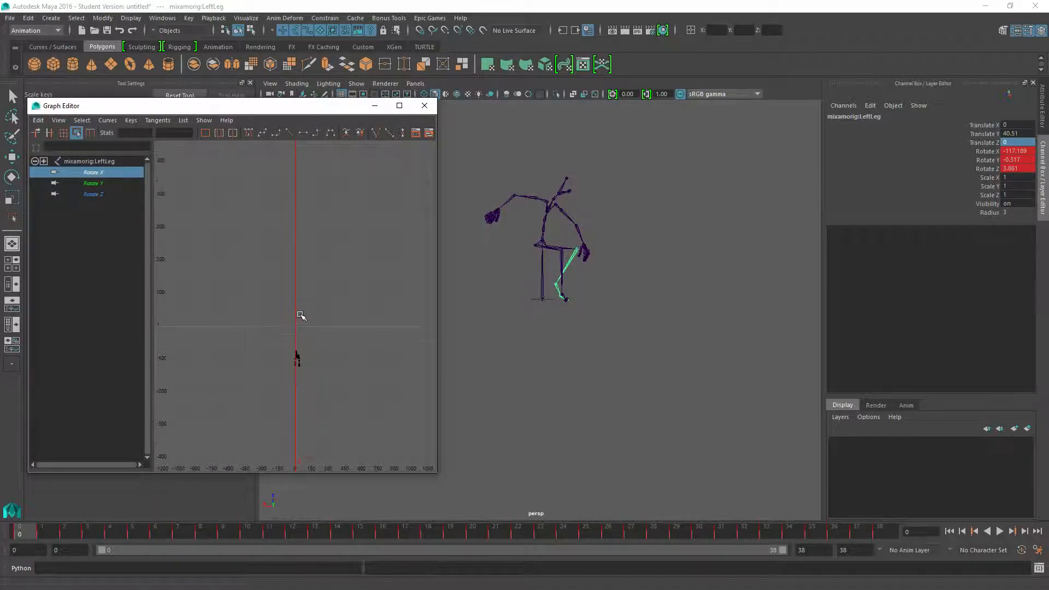
scroll(269, 358, up, 3)
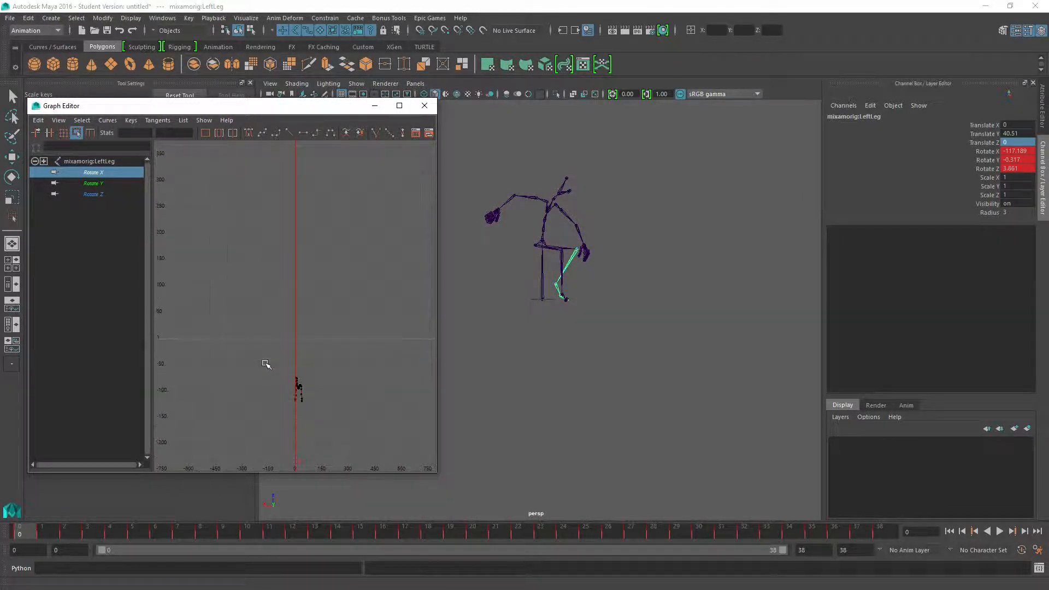
alt+middle_drag(307, 408, 335, 343)
scroll(332, 343, up, 5)
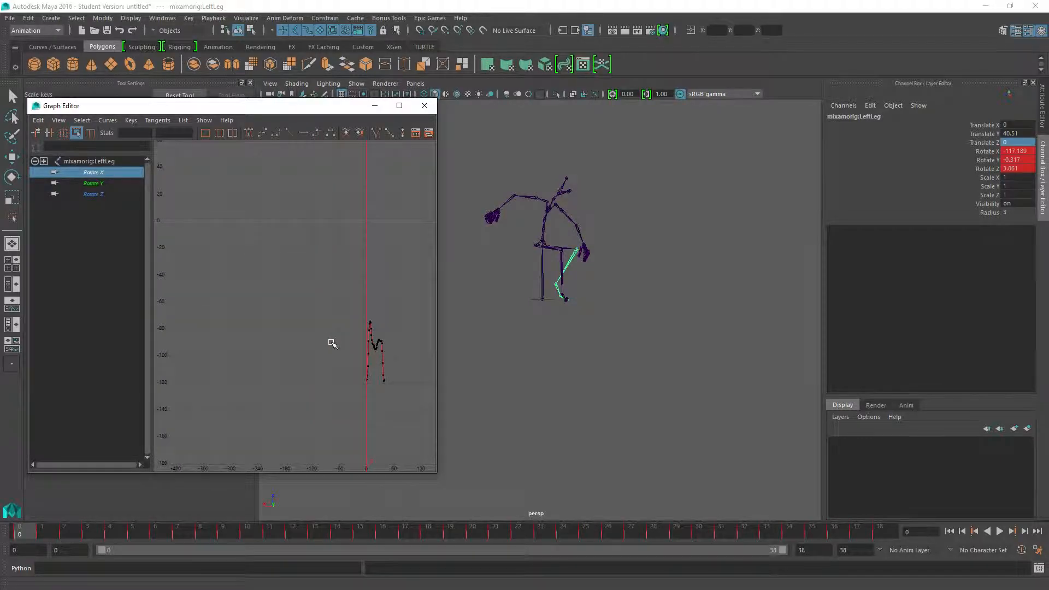
key(x)
alt+middle_drag(374, 387, 295, 313)
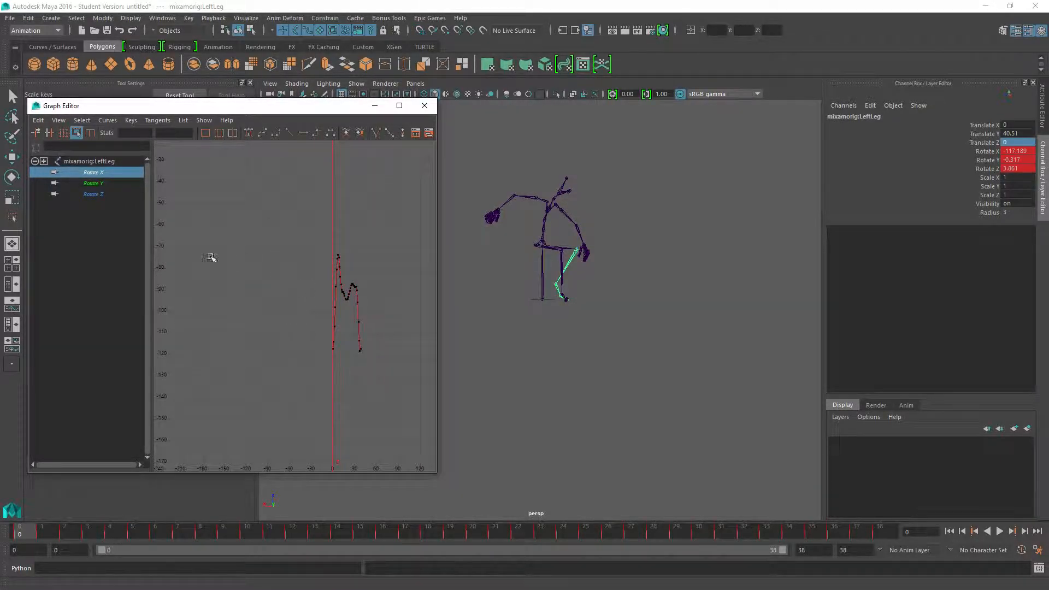
drag(296, 237, 398, 370)
Try to raise the left leg's Rotate X keys by about 2.5 degrees, and undo the change.
scroll(305, 368, up, 5)
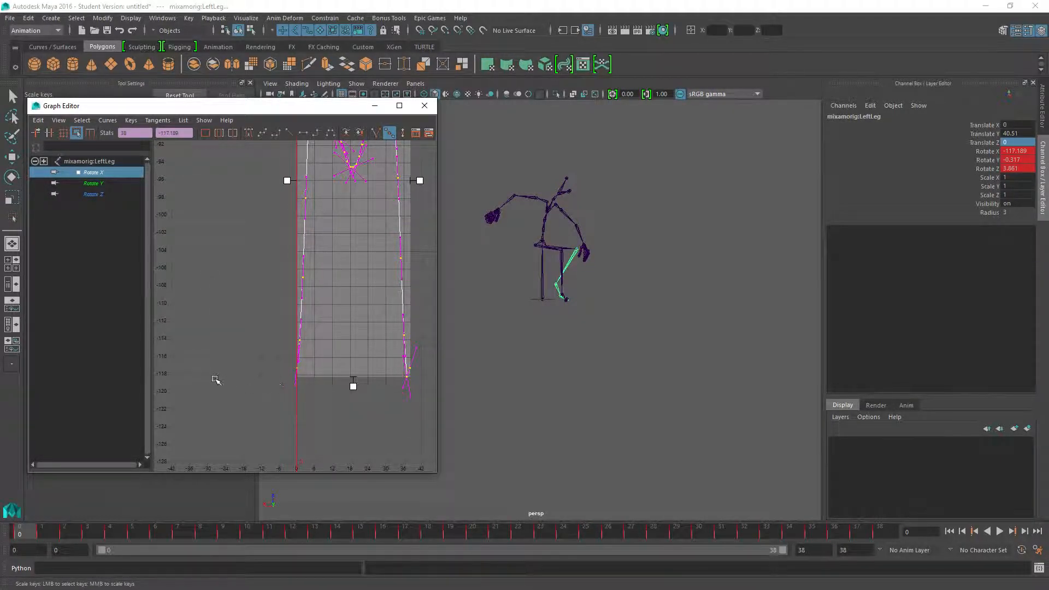
scroll(194, 386, up, 3)
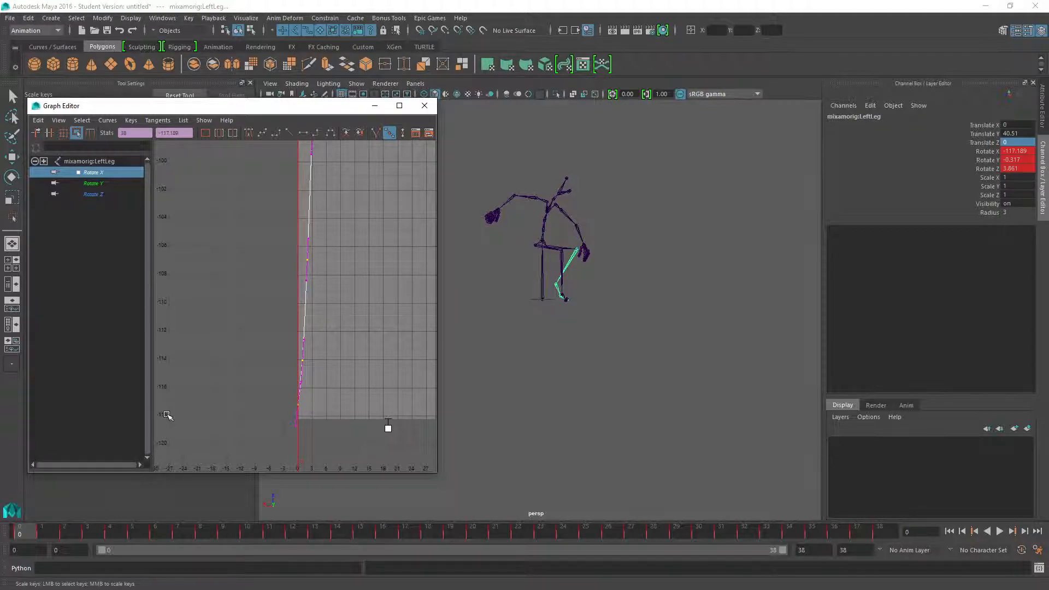
scroll(293, 405, up, 2)
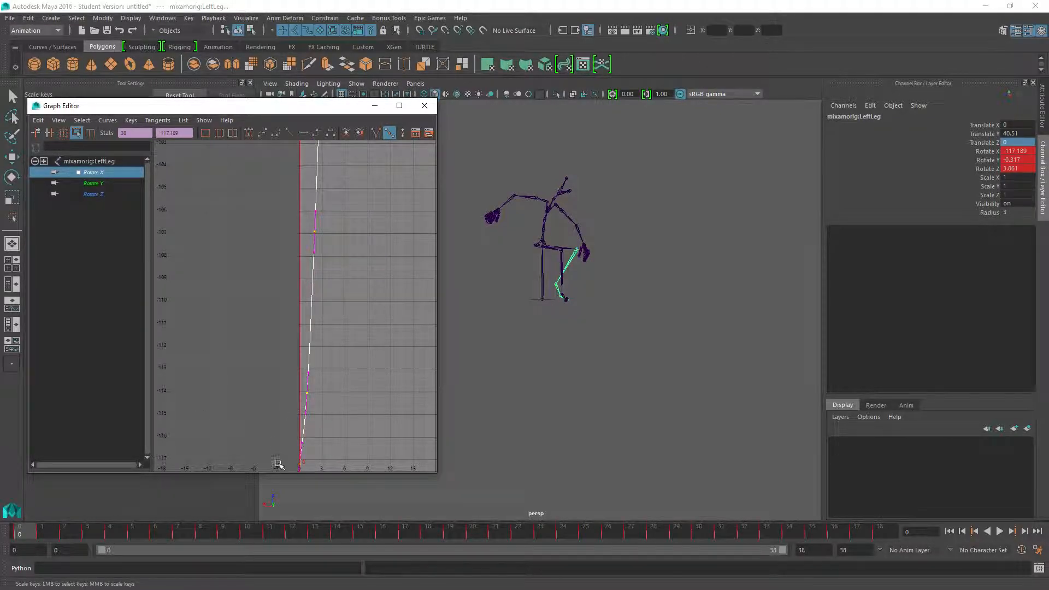
middle_drag(291, 445, 291, 390)
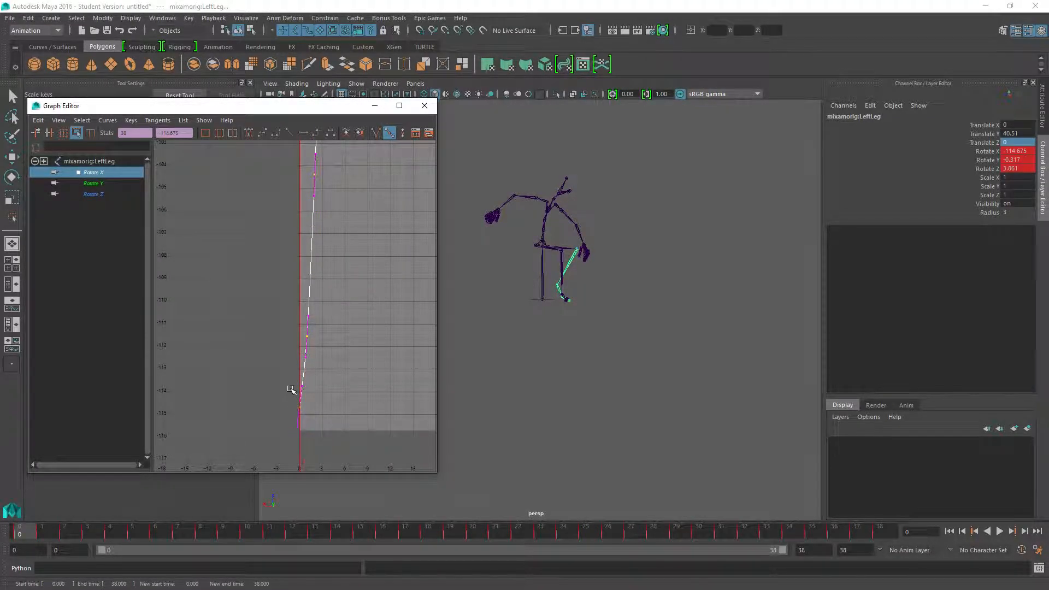
key(ctrl+z)
alt+middle_drag(251, 434, 247, 317)
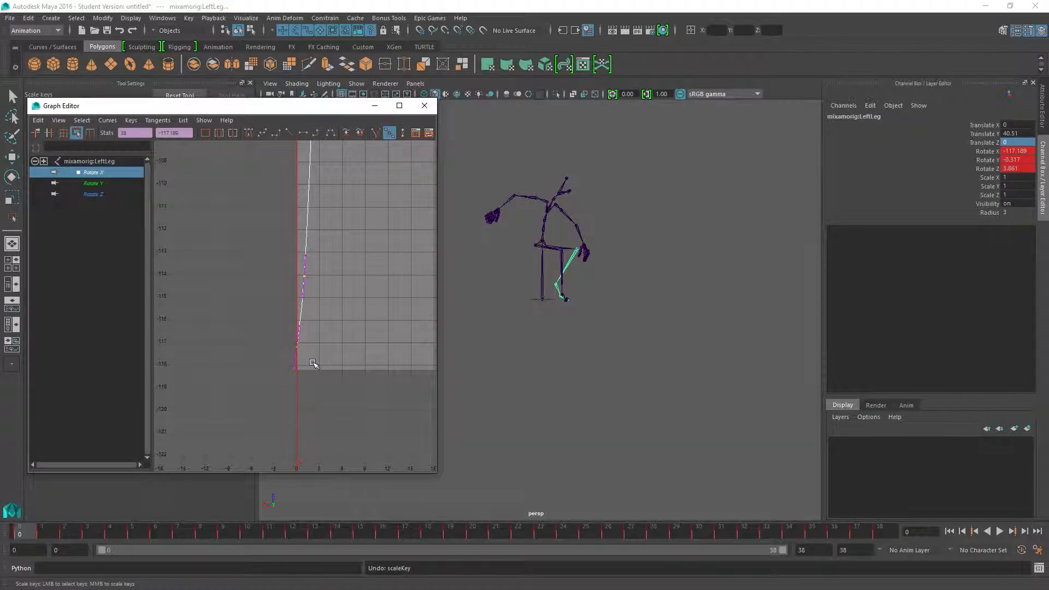
Go to frame 31 and lower all of the left leg's Rotate X keys by about 32 degrees.
drag(29, 533, 720, 530)
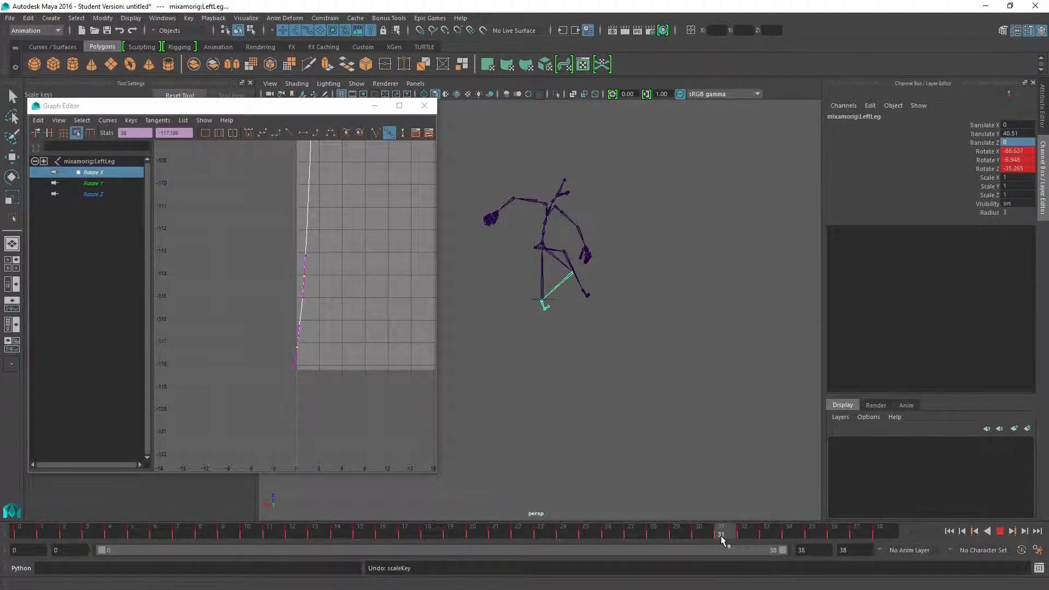
mouse_move(721, 539)
mouse_down()
mouse_move(706, 545)
mouse_move(721, 538)
mouse_up()
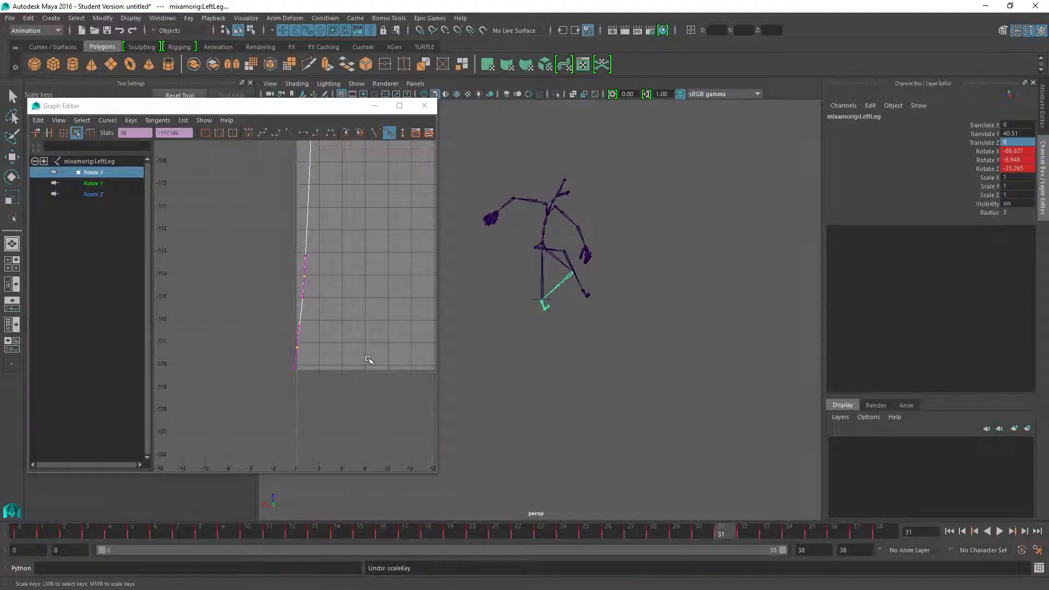
key(a)
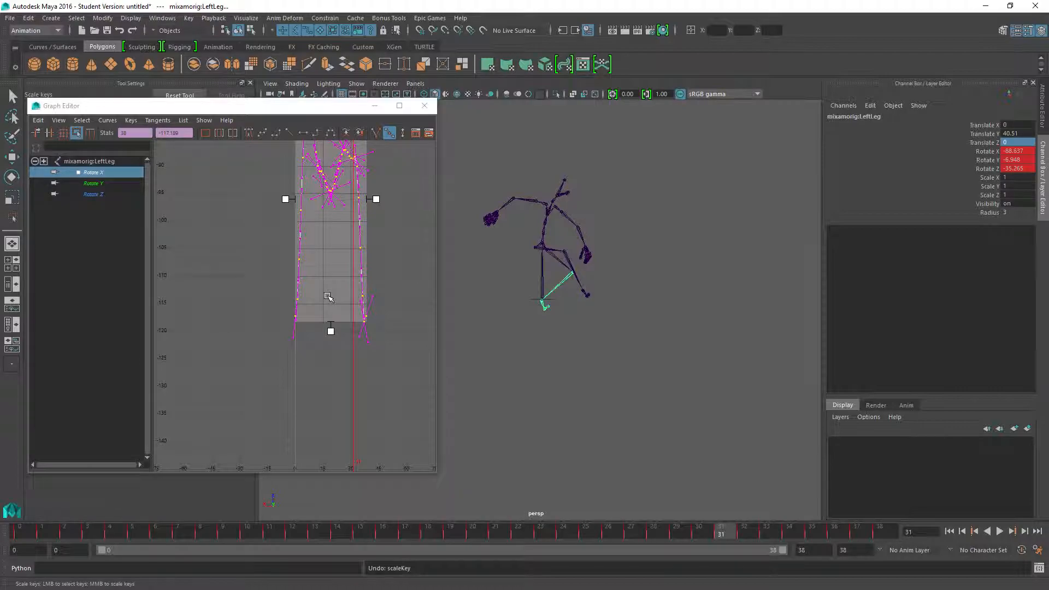
drag(329, 297, 341, 472)
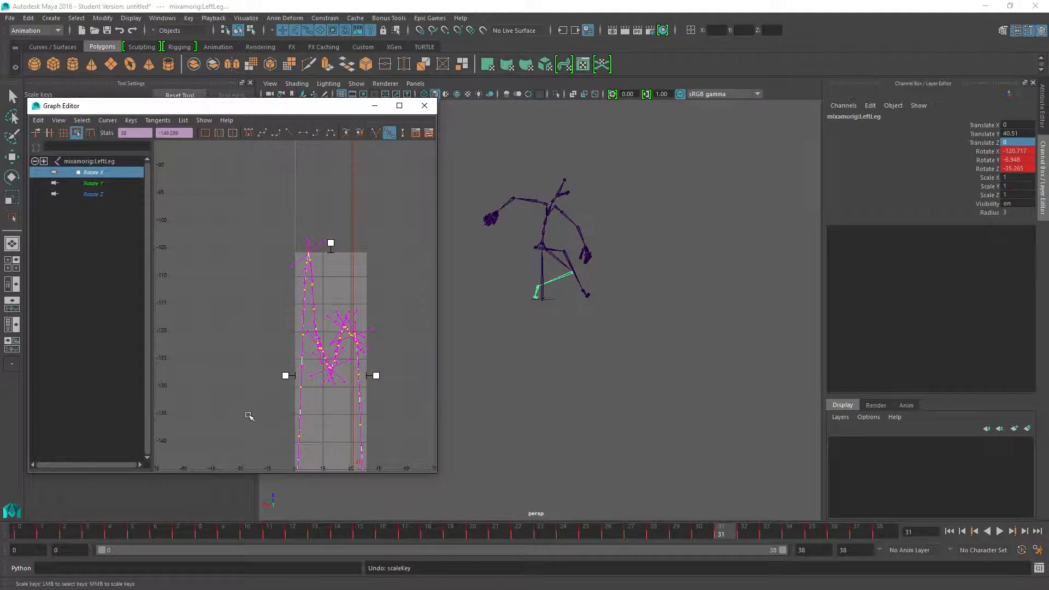
Raise the left leg's Rotate X keys by about 0.3 degrees and scrub the timeline to frame 13 to check the pose.
alt+middle_drag(220, 421, 239, 252)
scroll(313, 357, up, 5)
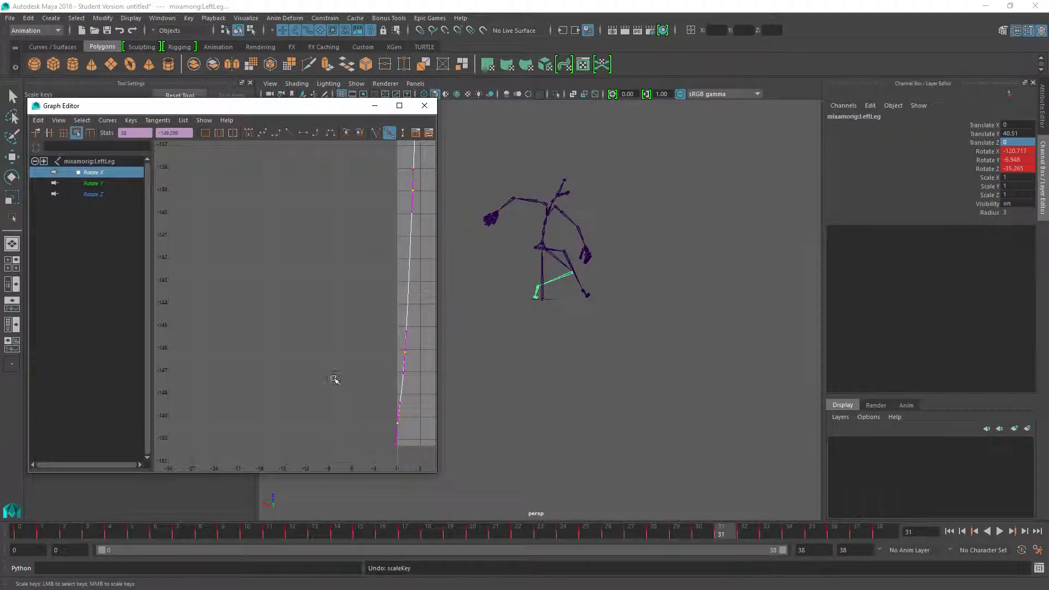
alt+middle_drag(358, 410, 272, 326)
scroll(295, 355, up, 3)
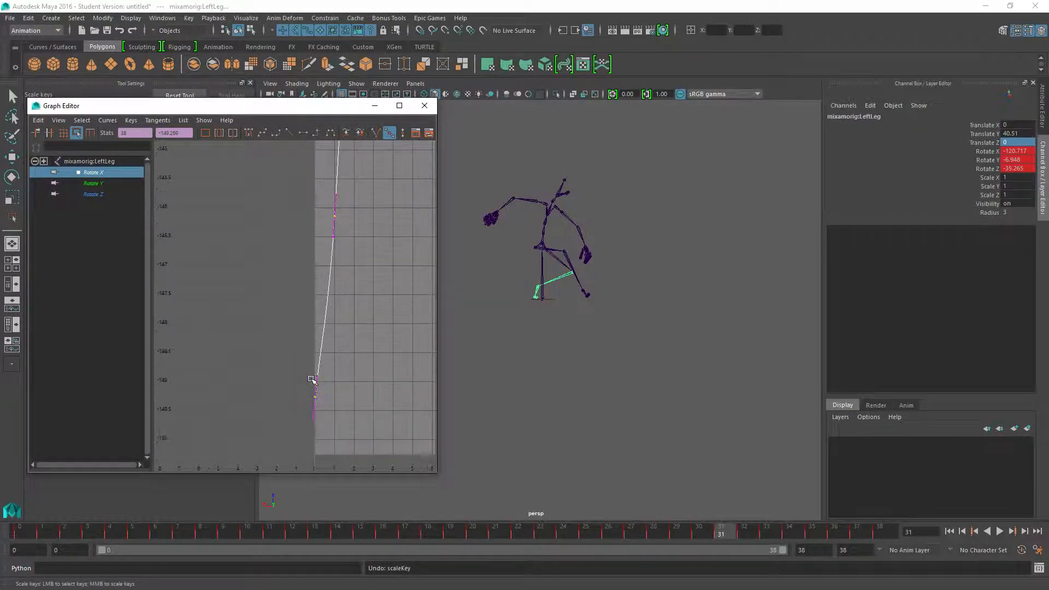
scroll(351, 395, up, 2)
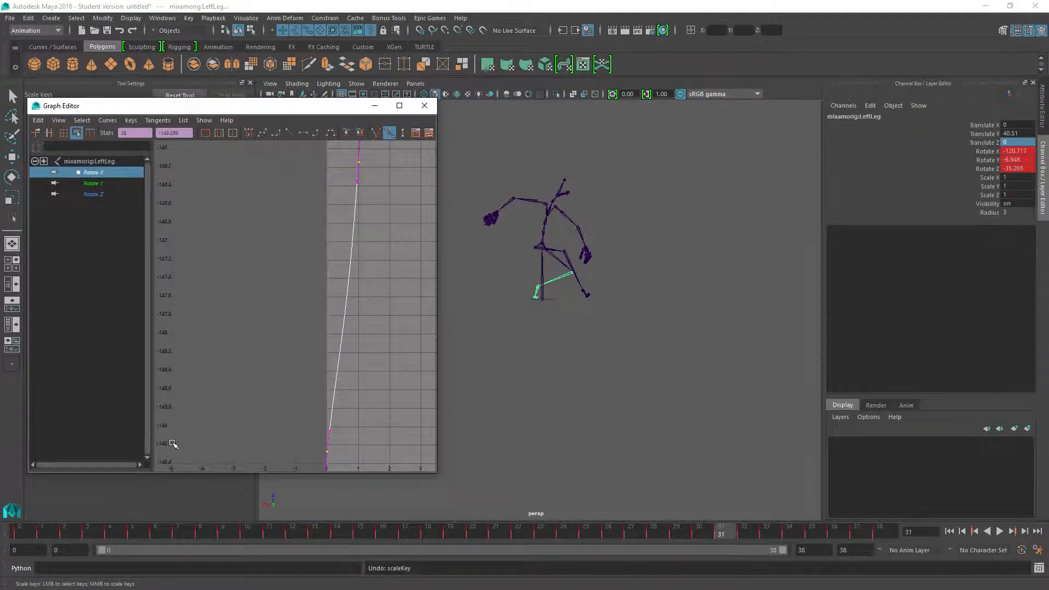
middle_drag(372, 425, 371, 424)
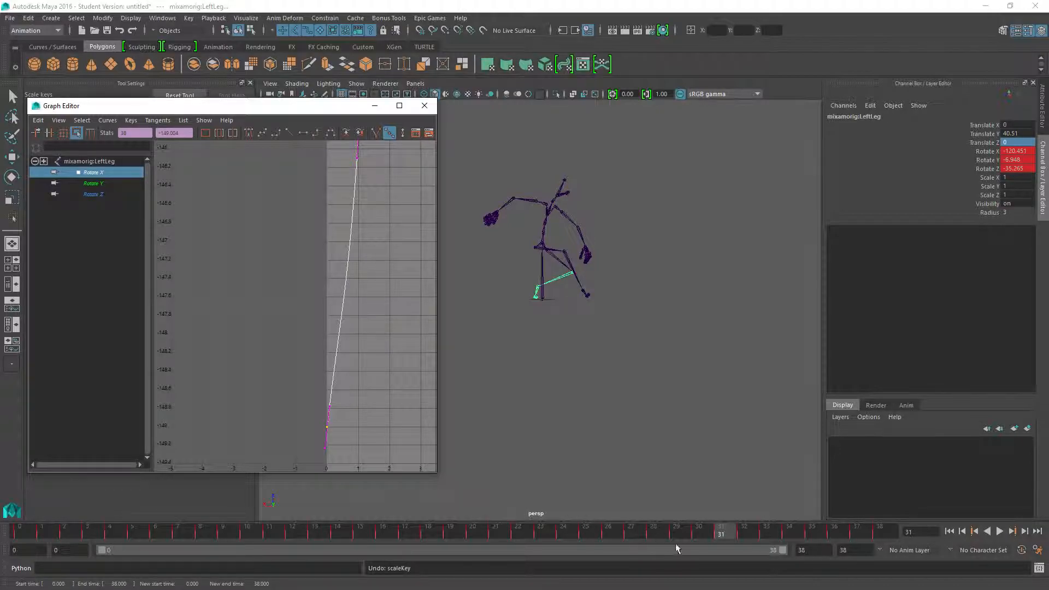
drag(726, 532, 755, 549)
drag(474, 568, 225, 587)
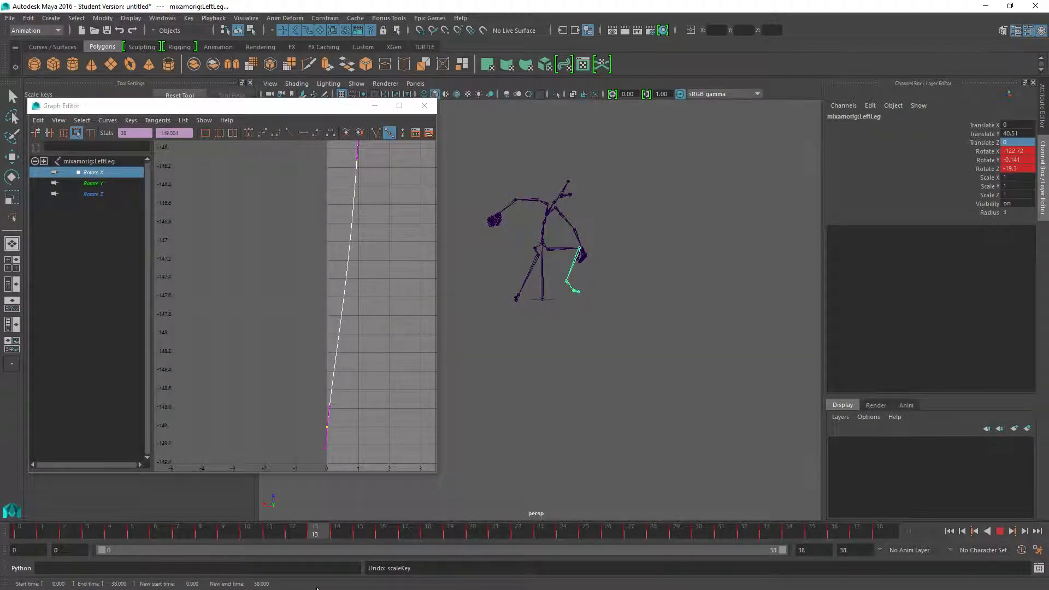
Show the Hips joint's Rotate Z curve in the Graph Editor and select all of its keys.
click(542, 249)
click(96, 195)
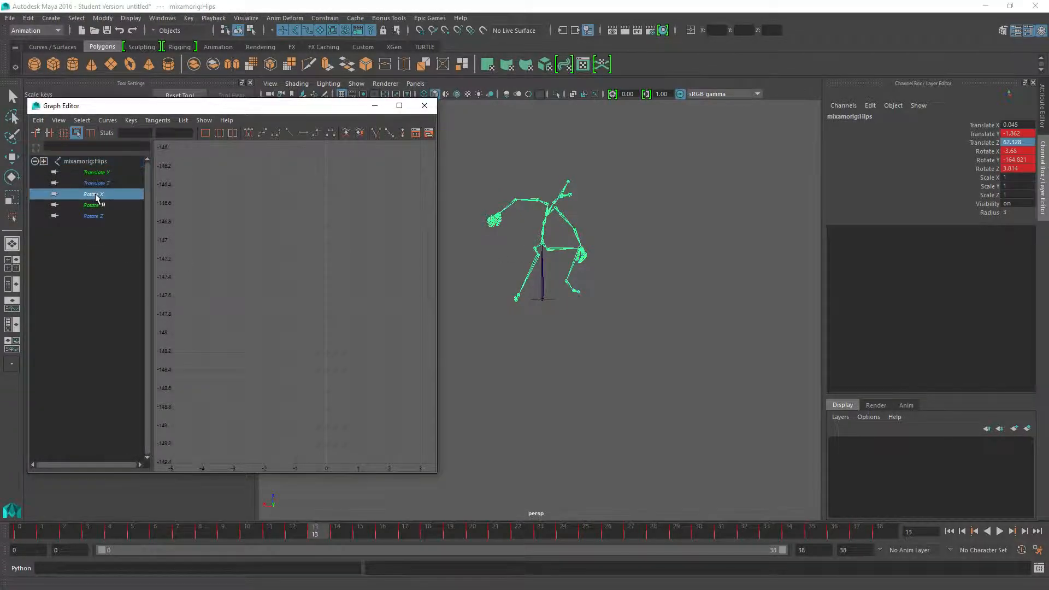
scroll(286, 331, down, 15)
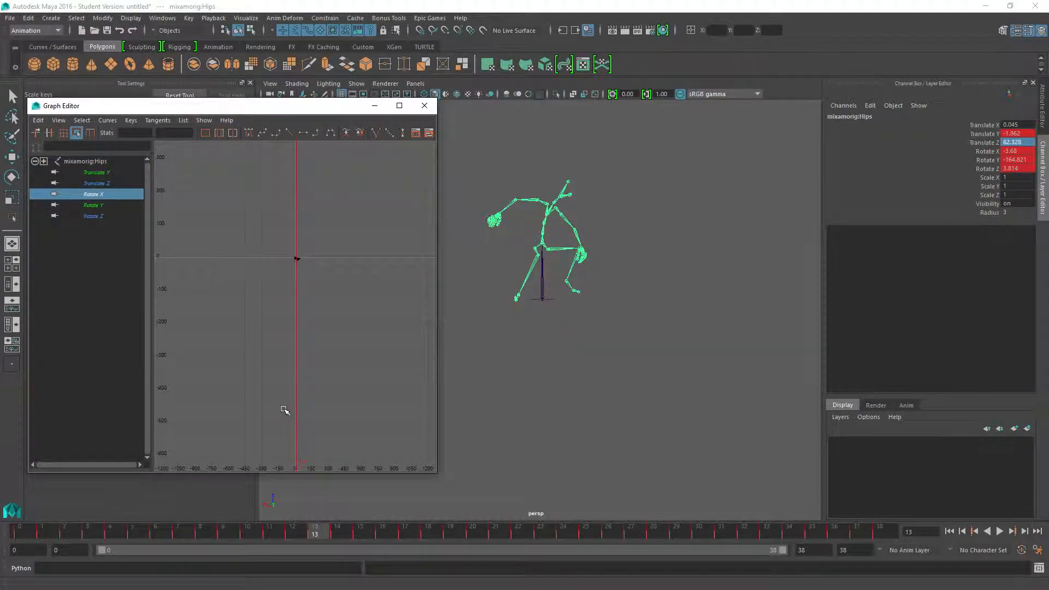
key(f)
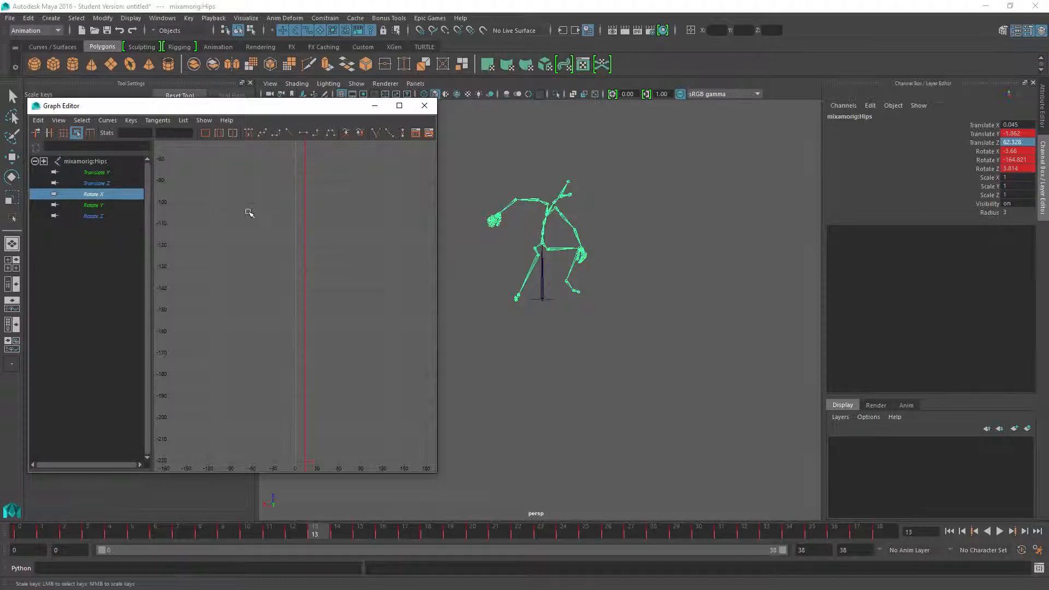
click(90, 218)
key(f)
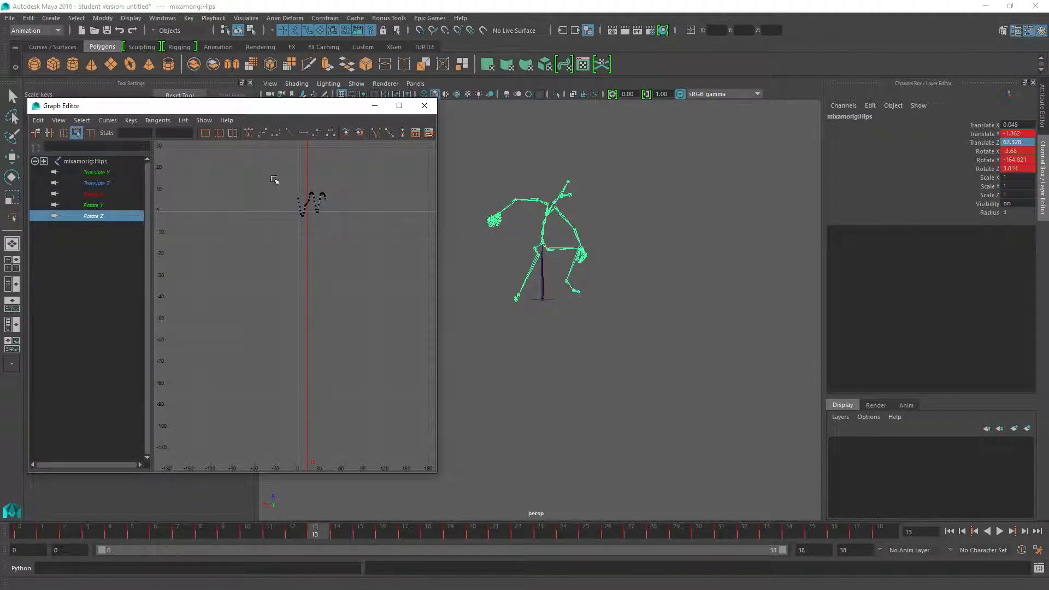
drag(363, 255, 335, 245)
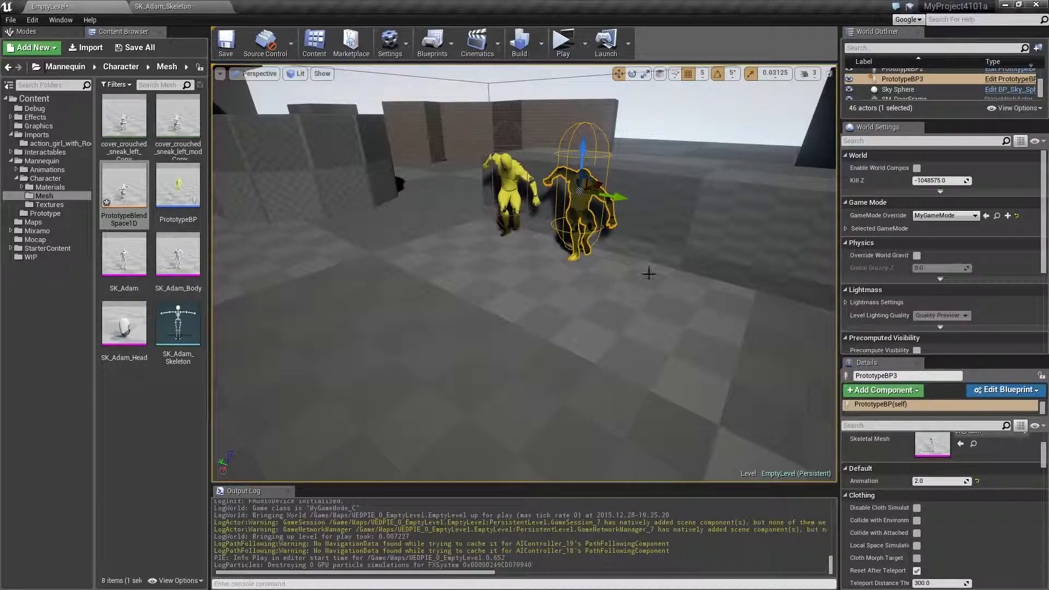
Play the level in Unreal Engine to inspect the yellow characters' hip and leg poses, and return to Maya.
click(563, 42)
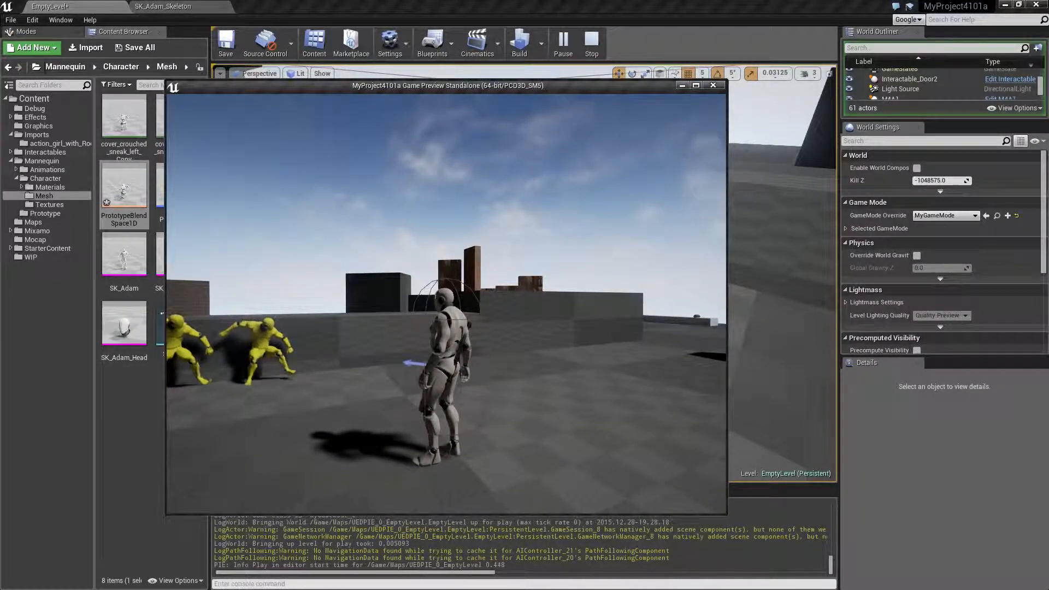
key(w)
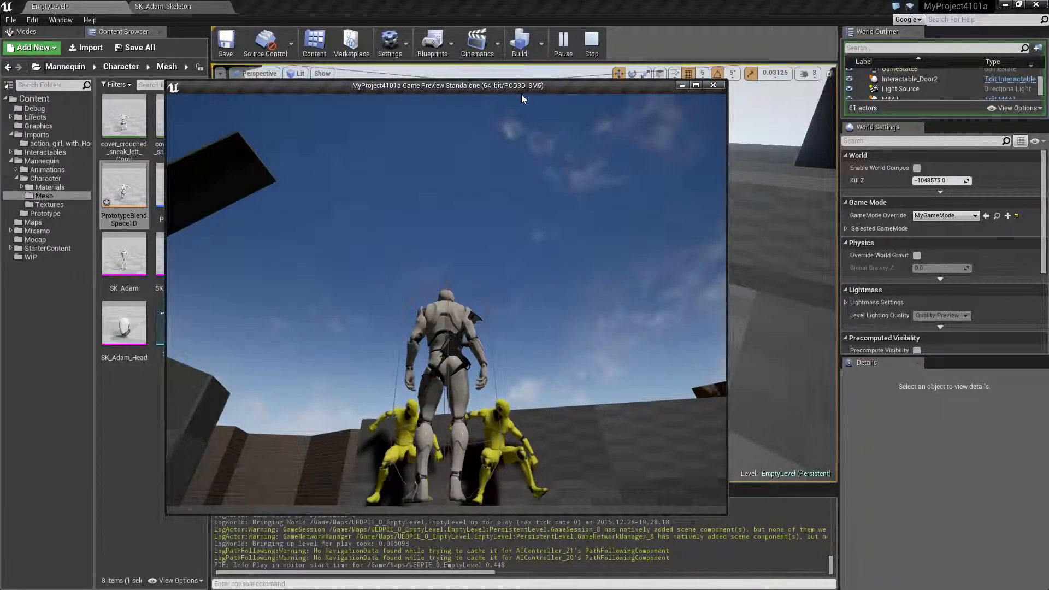
key(Escape)
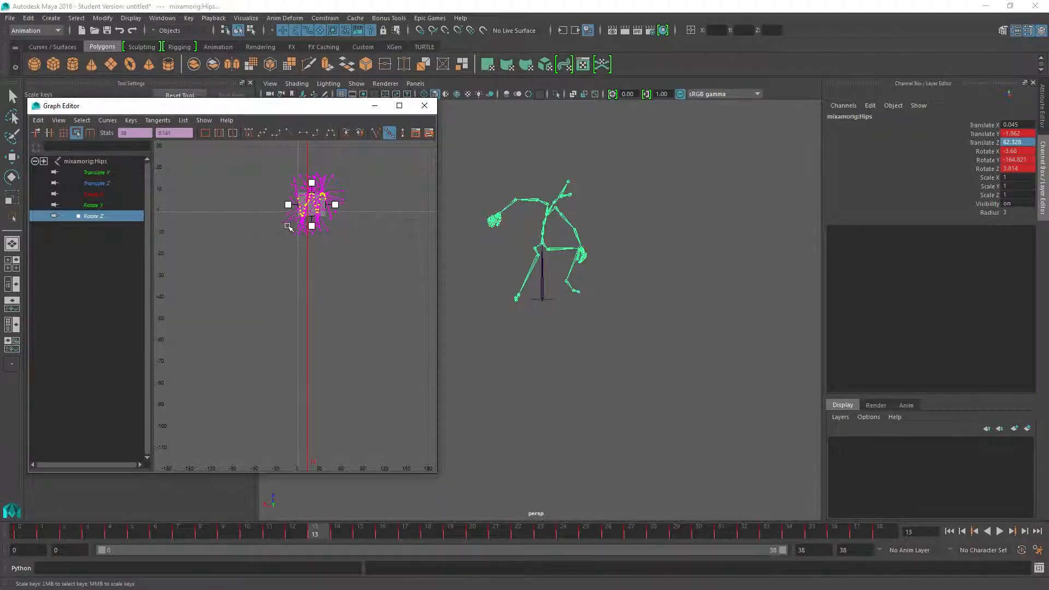
Raise all Hips Rotate Z keys by about 4.9 degrees, bringing the last key to 11, and review the animation.
alt+middle_drag(296, 231, 323, 360)
scroll(320, 347, up, 4)
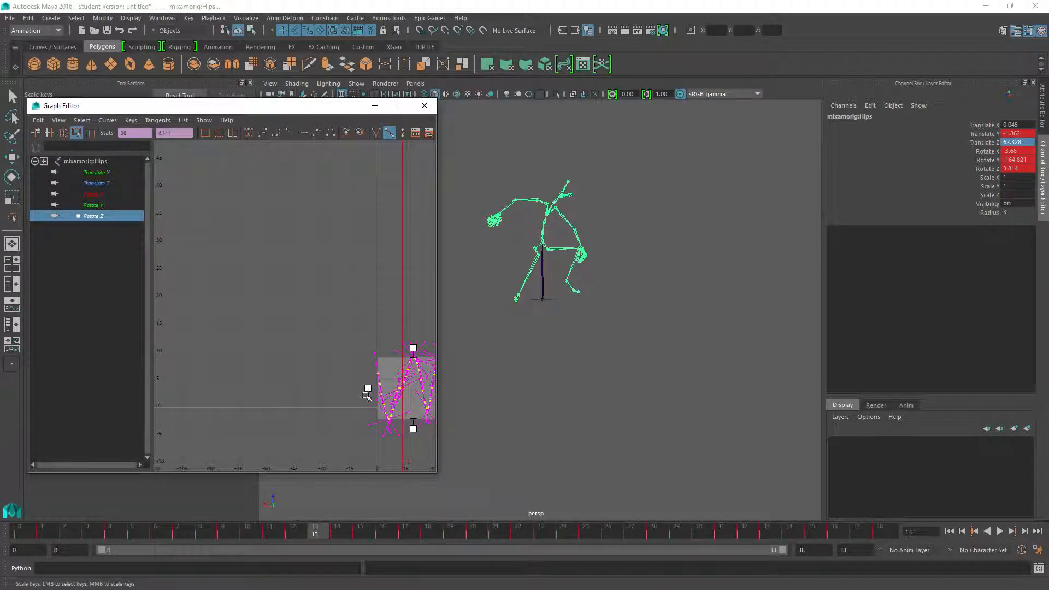
alt+middle_drag(382, 413, 239, 314)
scroll(239, 313, up, 6)
scroll(229, 287, down, 4)
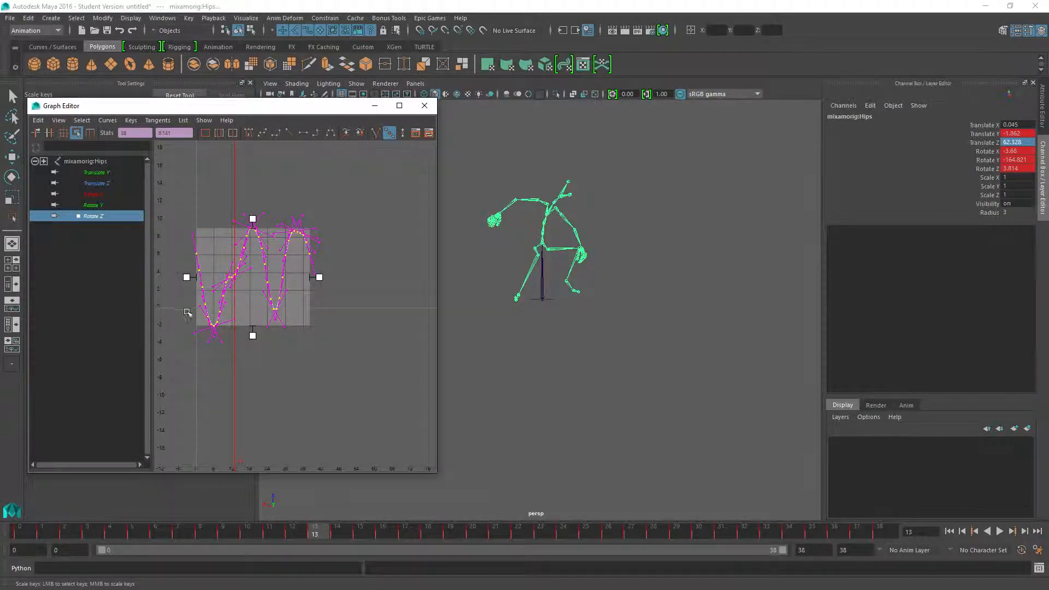
scroll(207, 295, up, 4)
alt+middle_drag(210, 295, 448, 377)
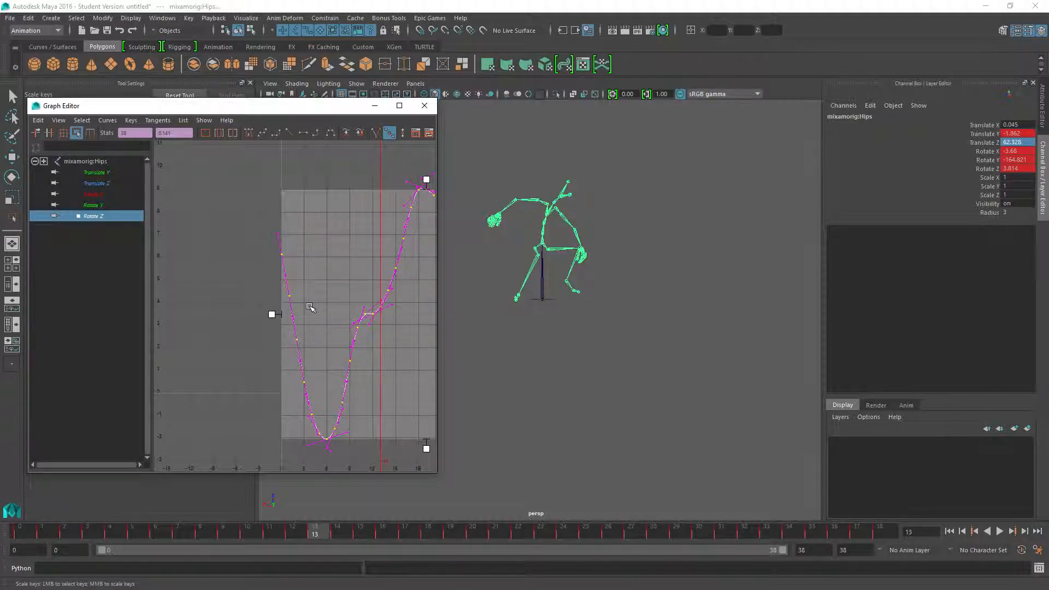
shift+middle_drag(355, 337, 360, 223)
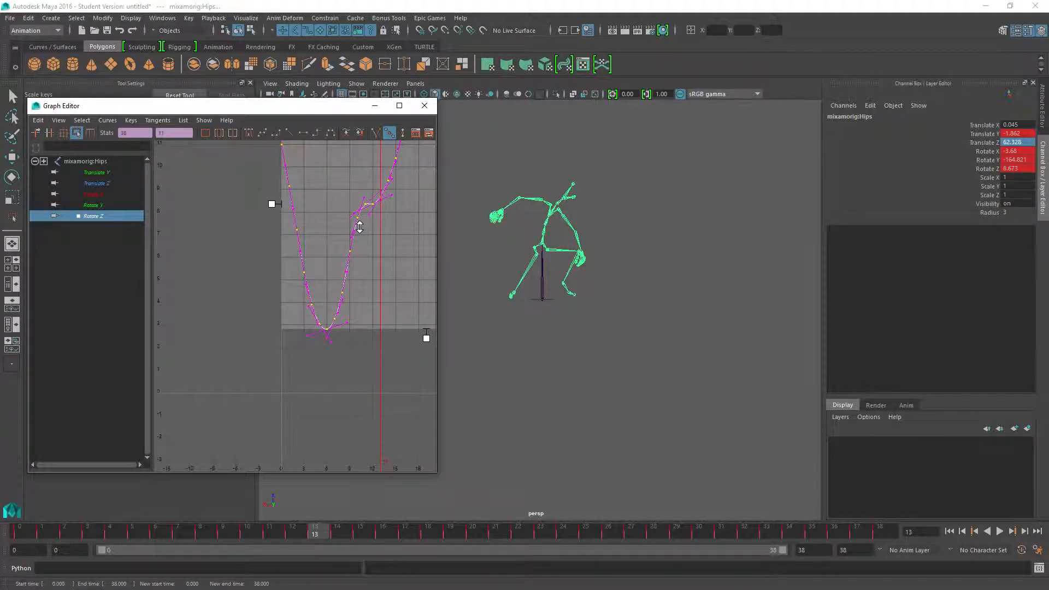
drag(322, 529, 398, 533)
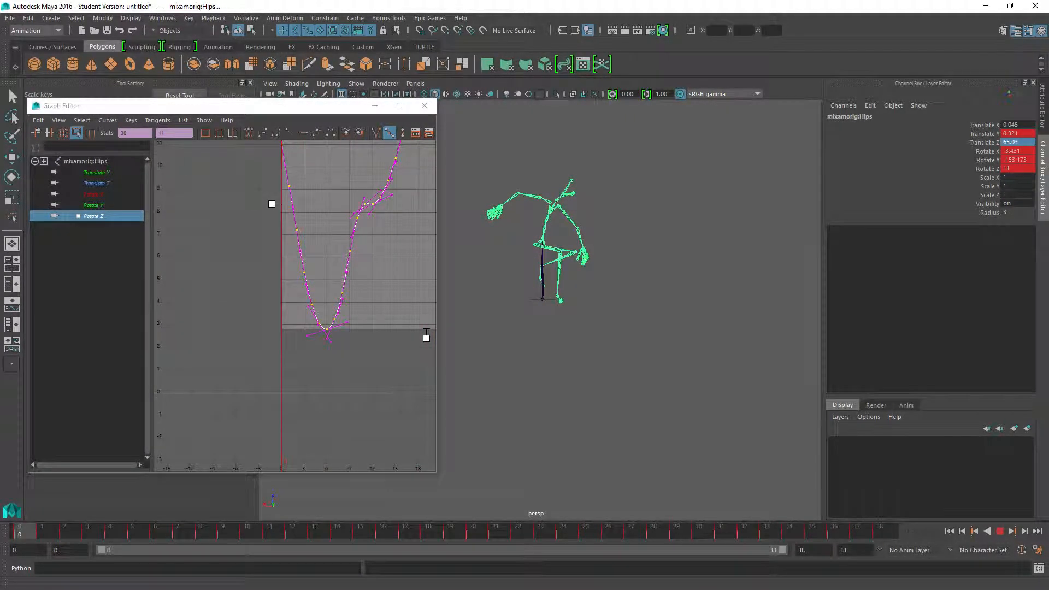
Export the entire scene as FBX over cover_crouched_sneak_left_mod2.fbx in the Cover_action_girl_standard folder.
click(8, 22)
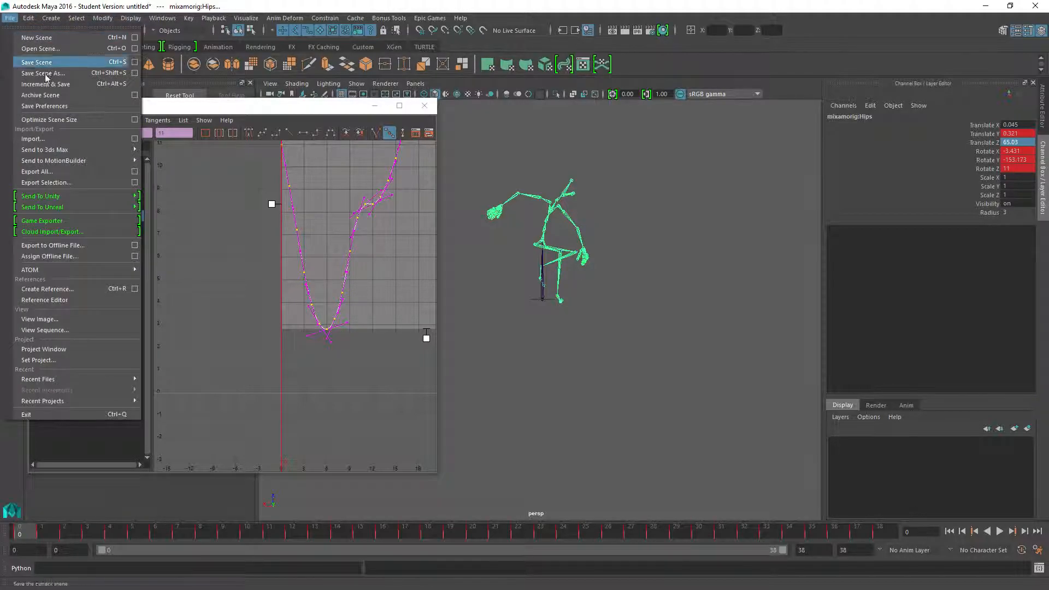
click(40, 171)
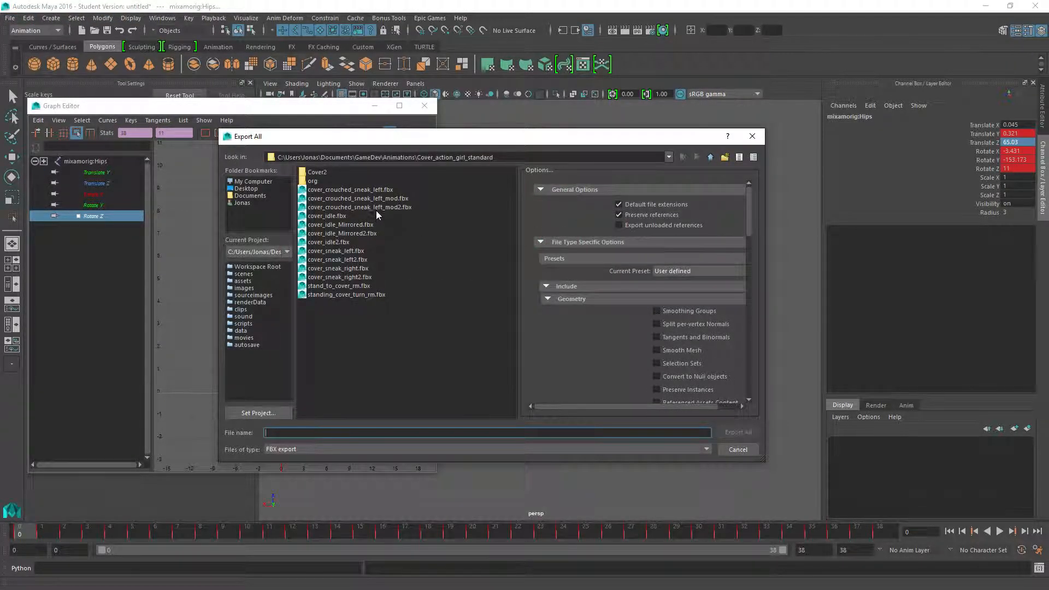
click(376, 208)
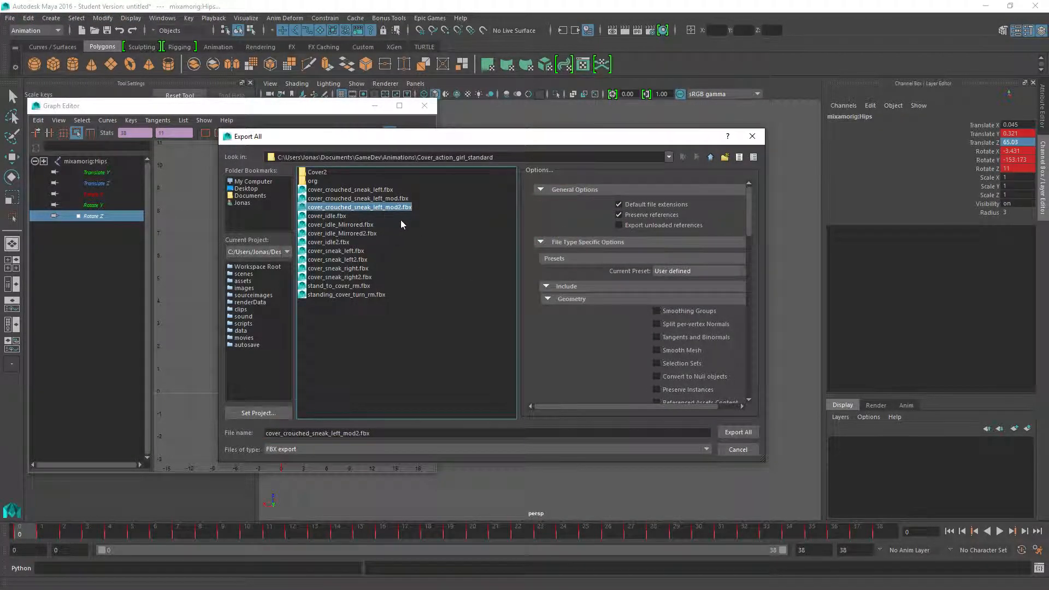
click(742, 434)
click(474, 313)
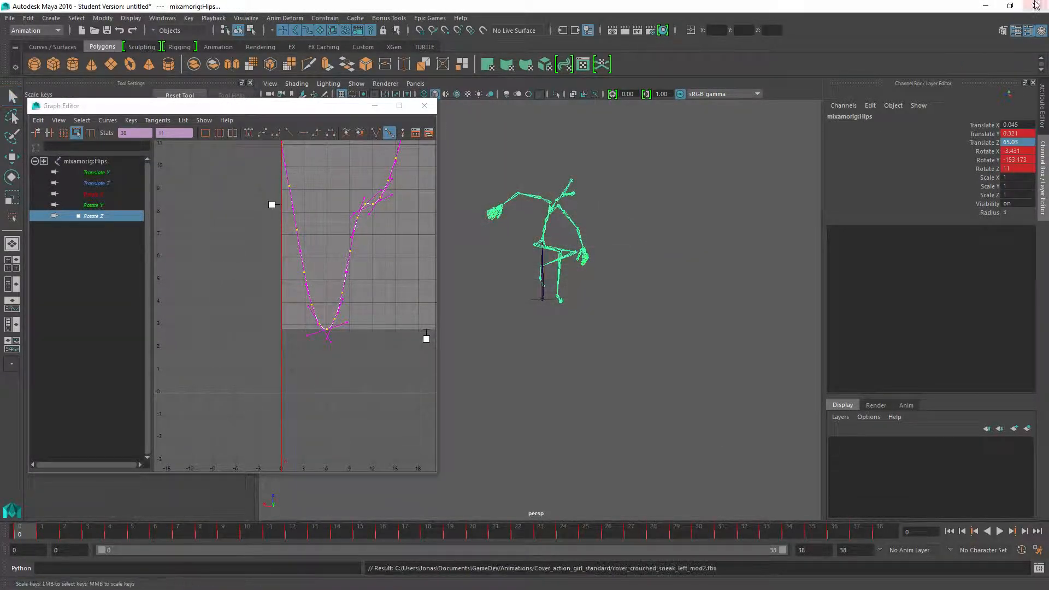
In Unreal Engine, import cover_crouched_sneak_left_mod2.fbx into the Imports action_girl_with_Root folder using the action_girl_with_root skeleton.
click(989, 7)
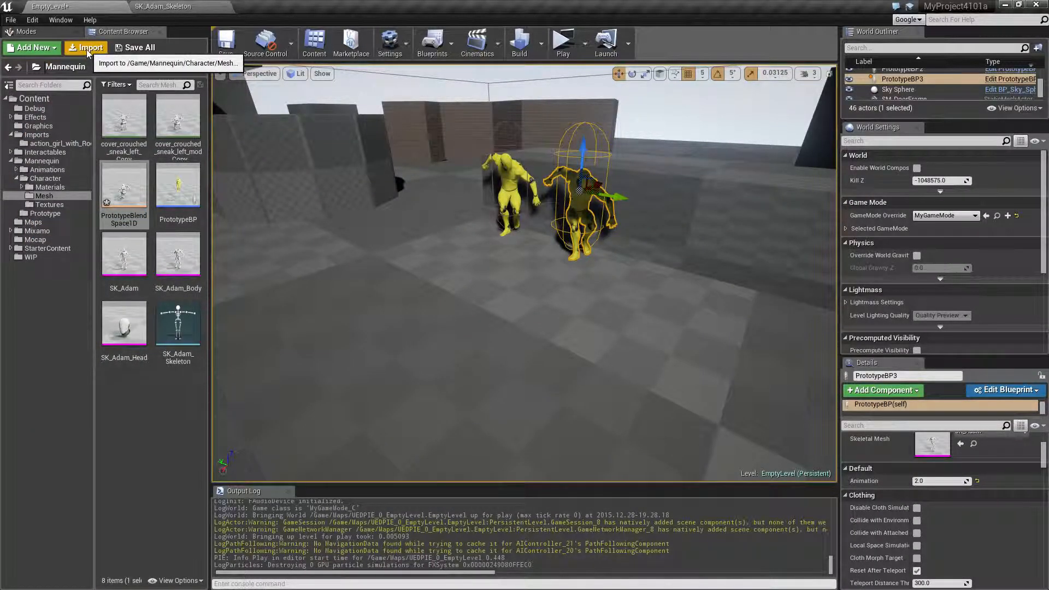
click(56, 144)
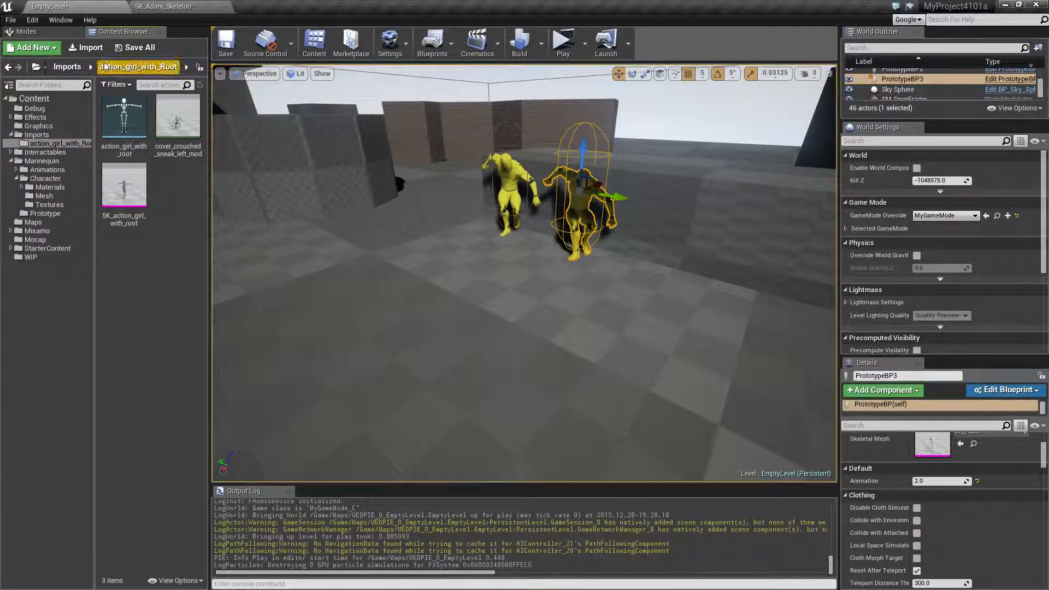
click(85, 47)
click(192, 123)
double_click(191, 122)
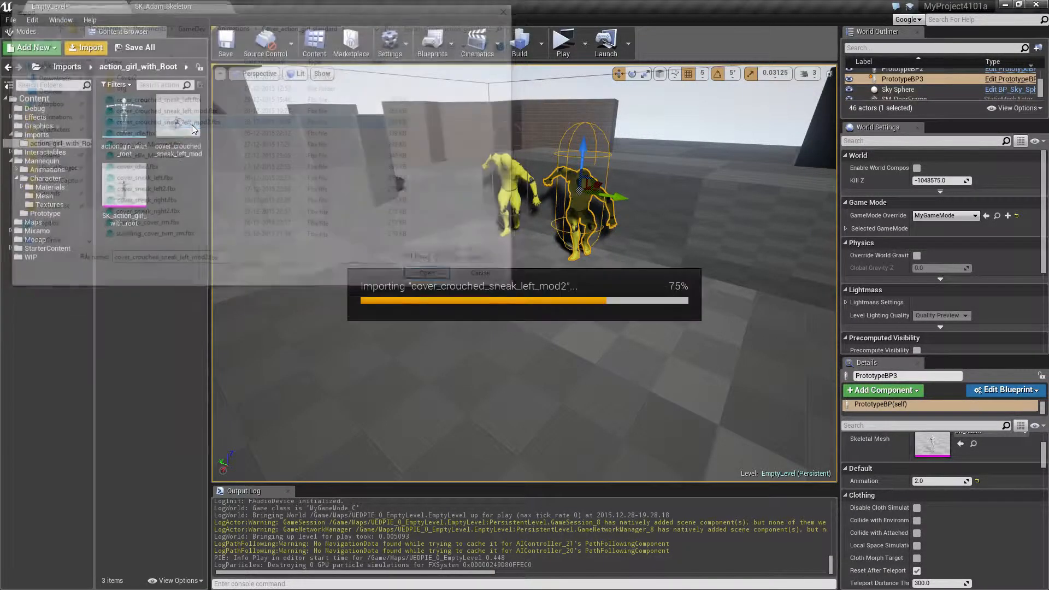
click(532, 300)
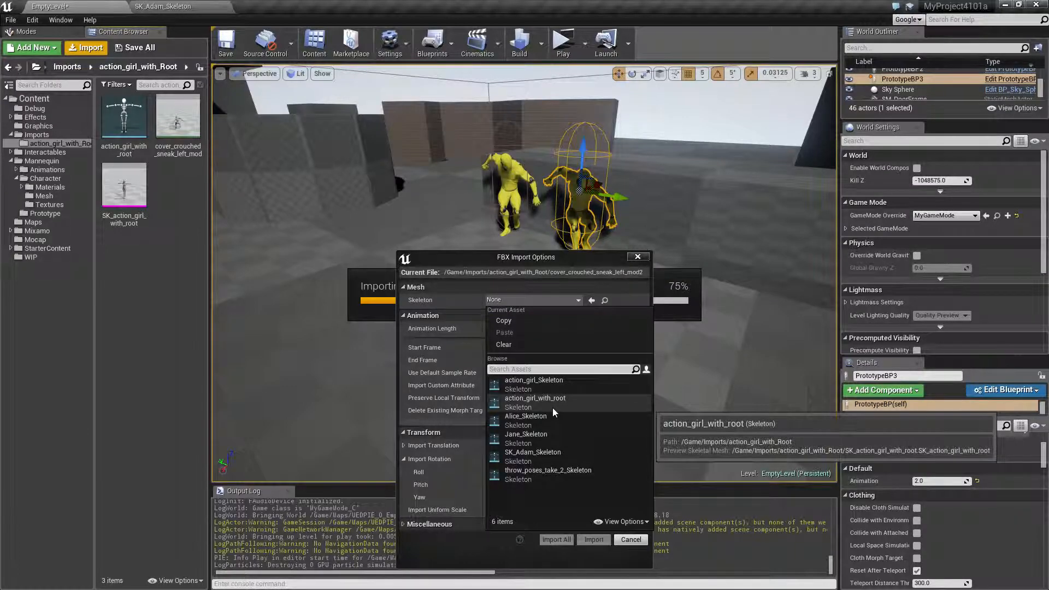
click(559, 403)
click(588, 541)
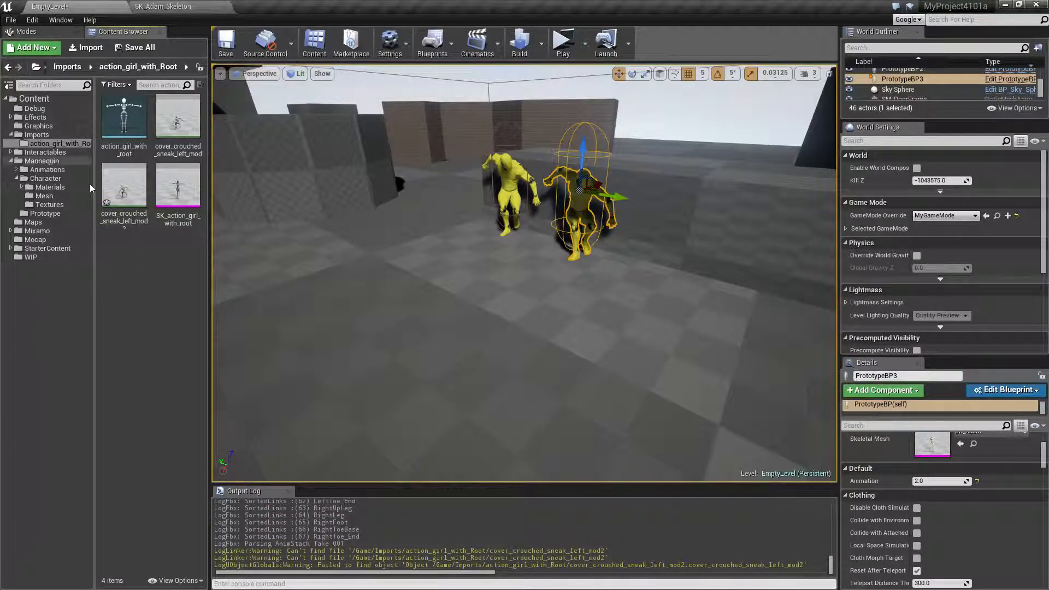
Duplicate the imported cover_crouched_sneak_left_mod2 animation and retarget it to SK_Adam_Skeleton.
right_click(124, 194)
mouse_move(200, 246)
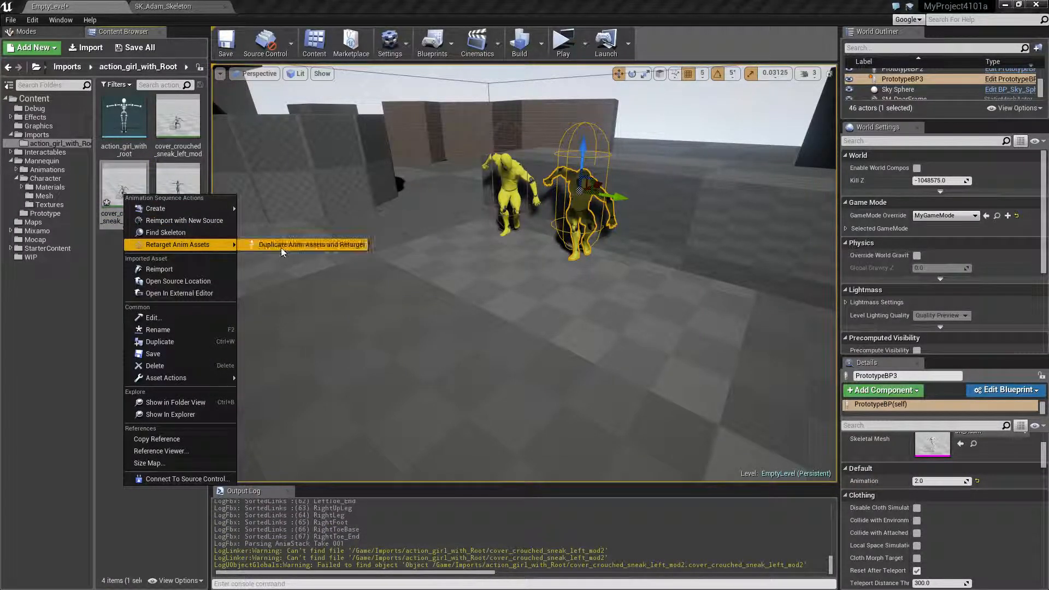
click(281, 244)
click(196, 326)
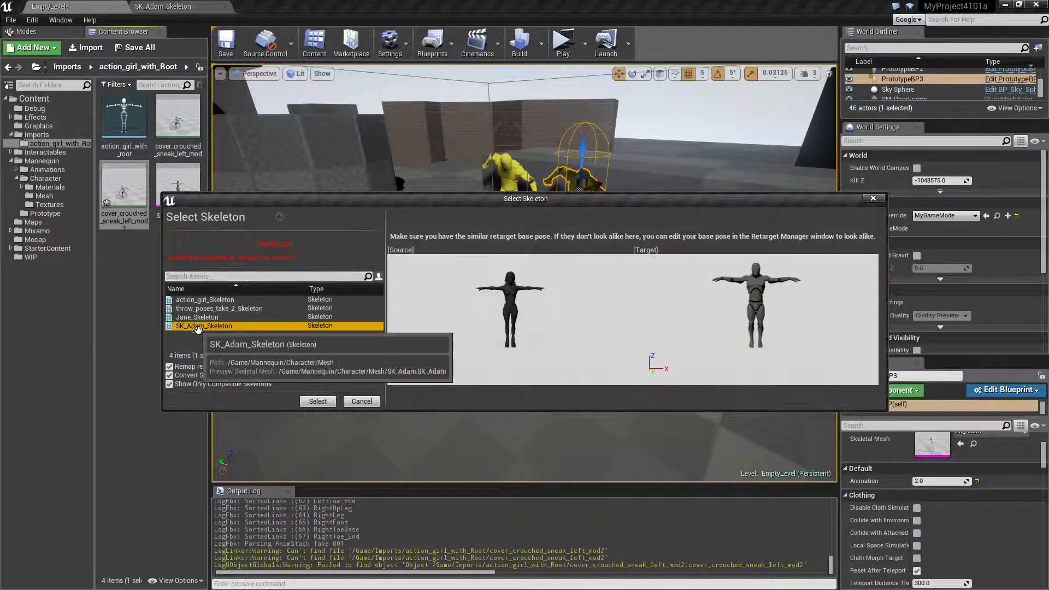
click(318, 404)
Show the Mannequin Character Mesh folder and save all modified assets and the level.
click(43, 195)
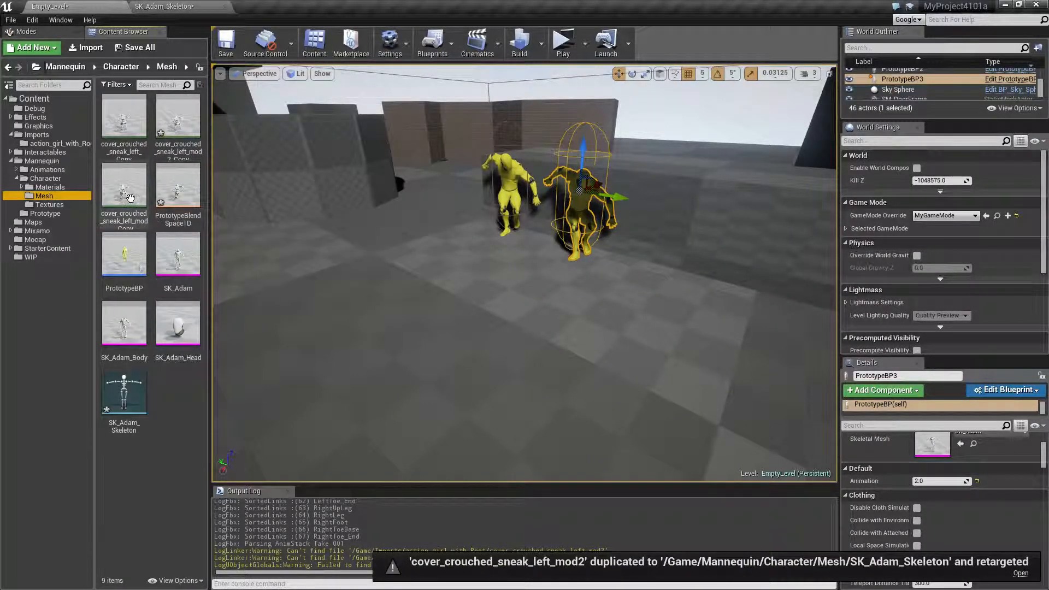
click(132, 52)
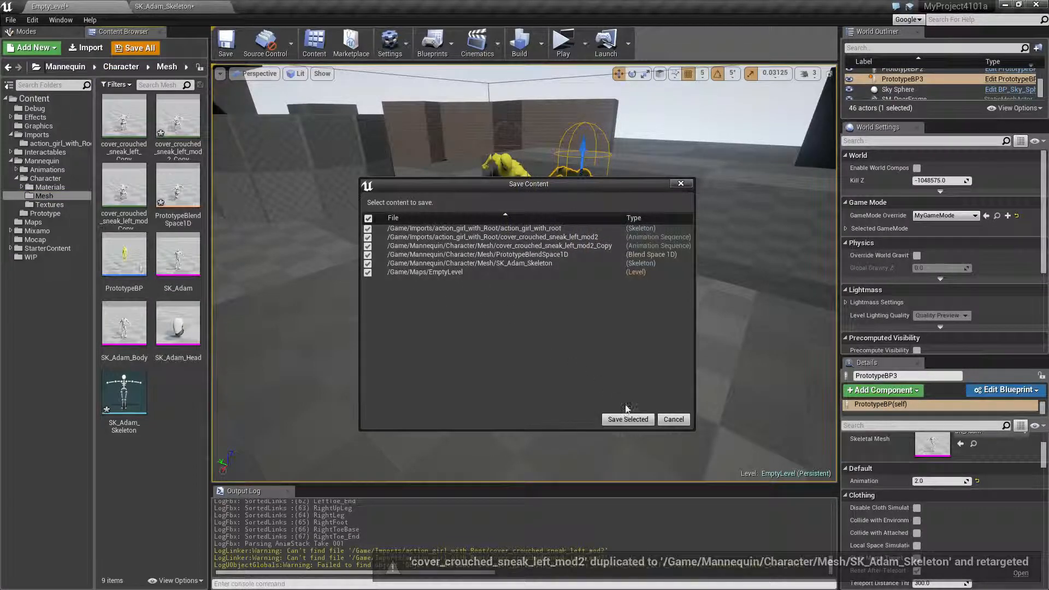
click(626, 417)
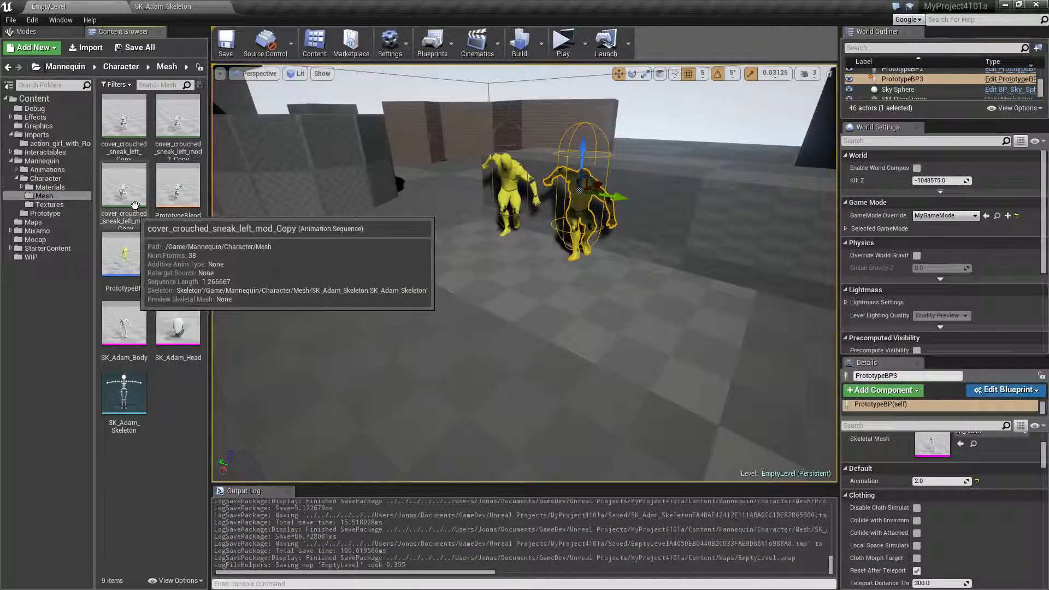
Add cover_crouched_sneak_left_mod2_Copy to PrototypeBlendSpace1D as a sample at about 3 on the Animation axis.
double_click(178, 185)
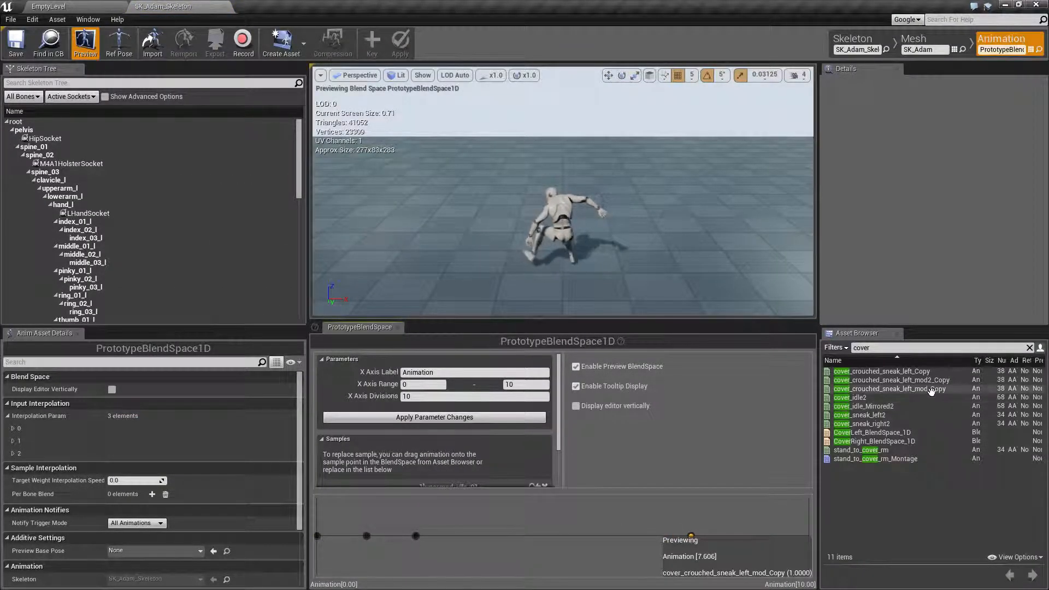
drag(891, 379, 463, 538)
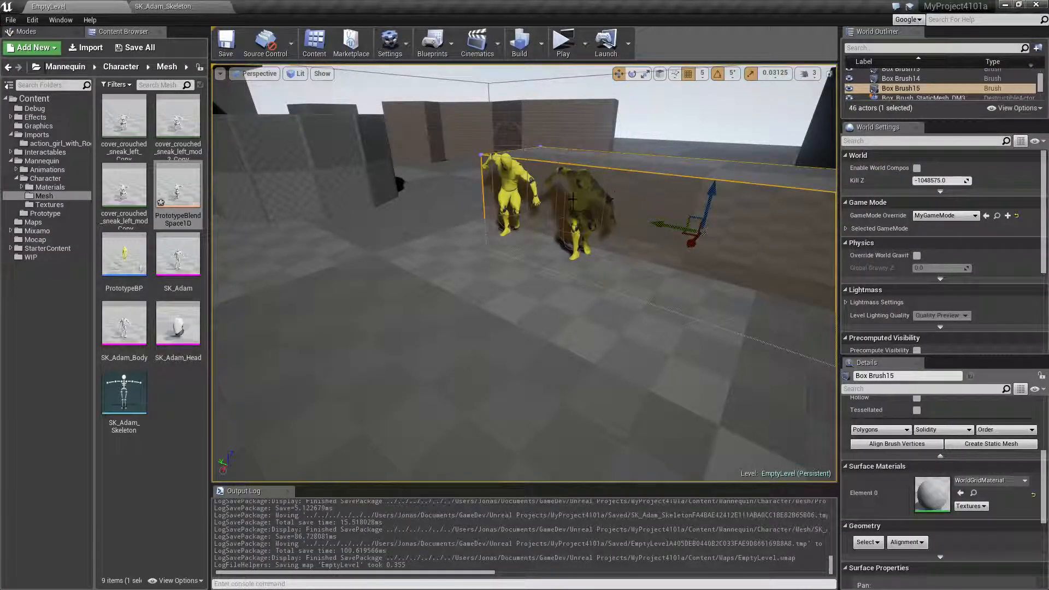
Duplicate the PrototypeBP3 character, place the copy beside it along the wall, and set its Animation value to 3.0.
click(576, 228)
key(ctrl+c)
key(ctrl+v)
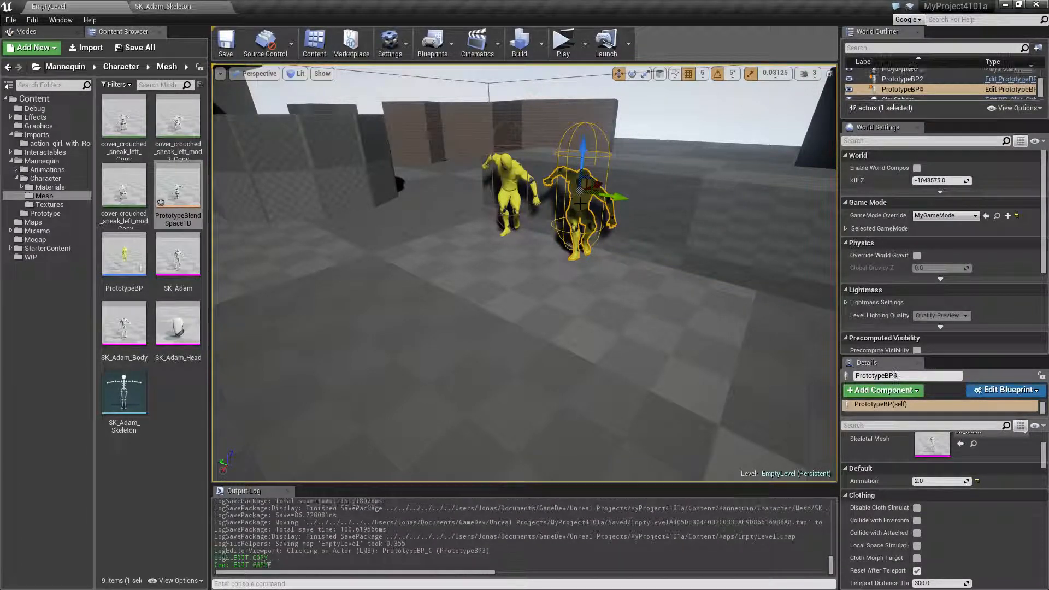
drag(621, 198, 732, 234)
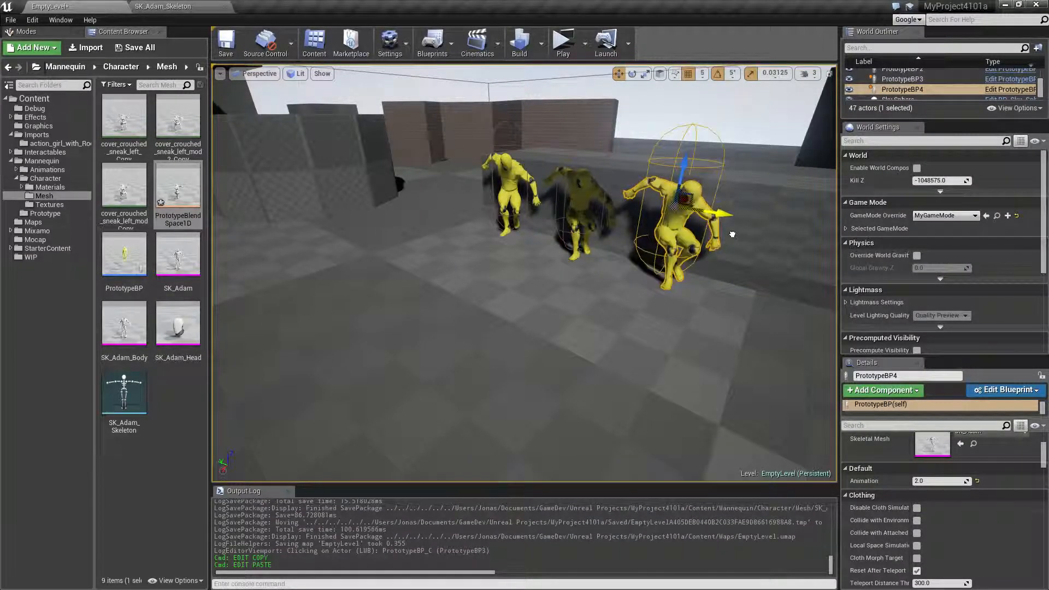
click(940, 481)
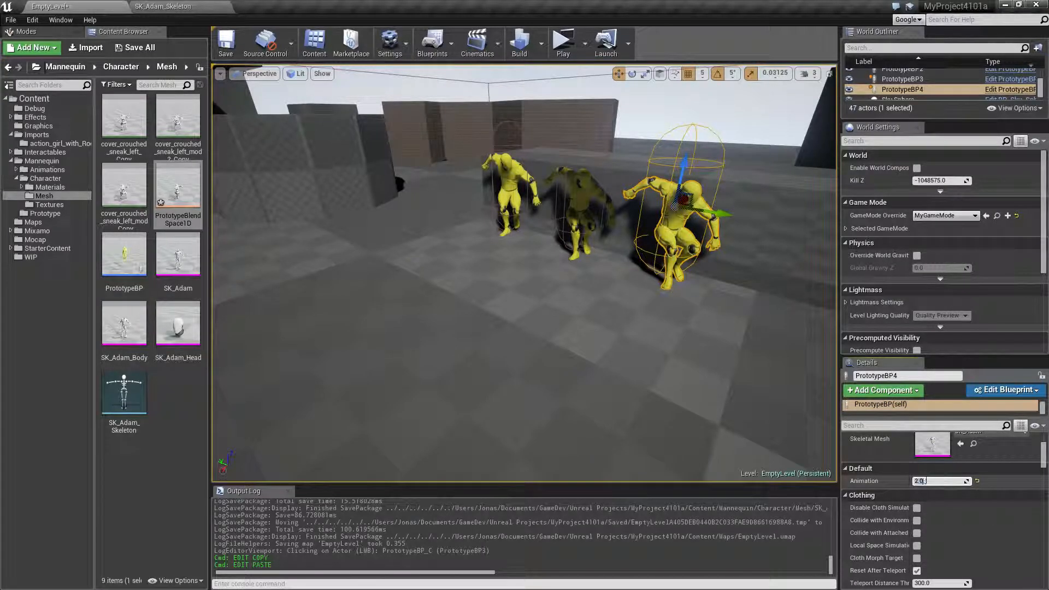
key(Return)
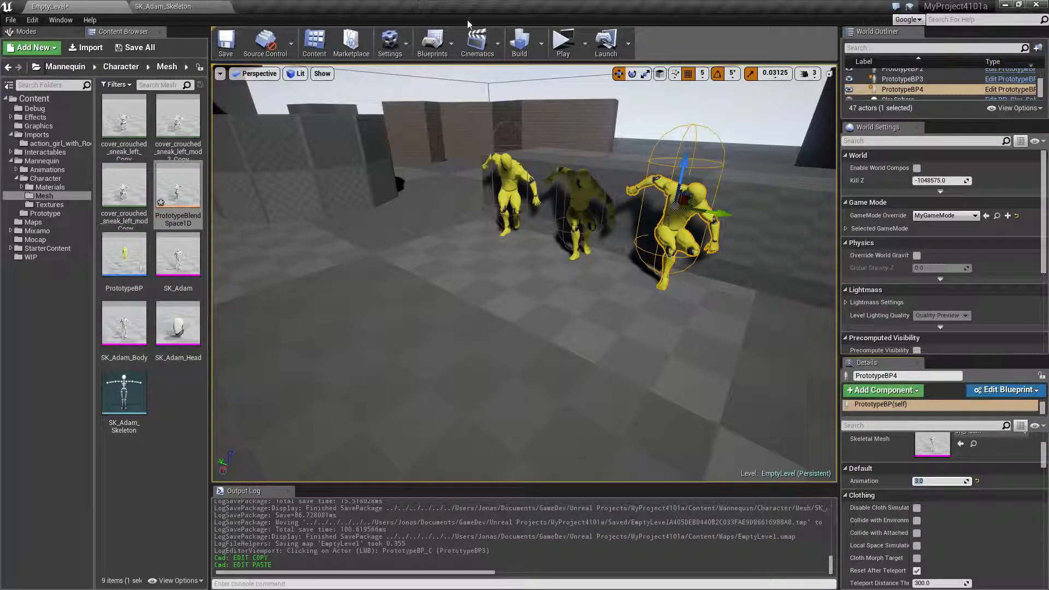
Play the level to compare the three yellow characters' sneak poses from several sides, and return to Maya.
click(565, 54)
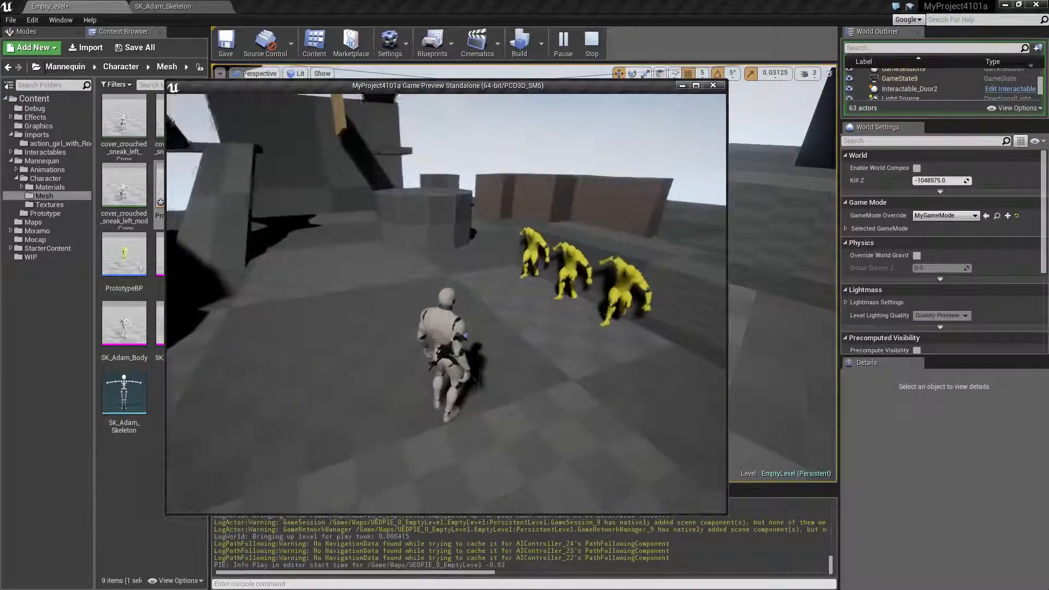
key(w)
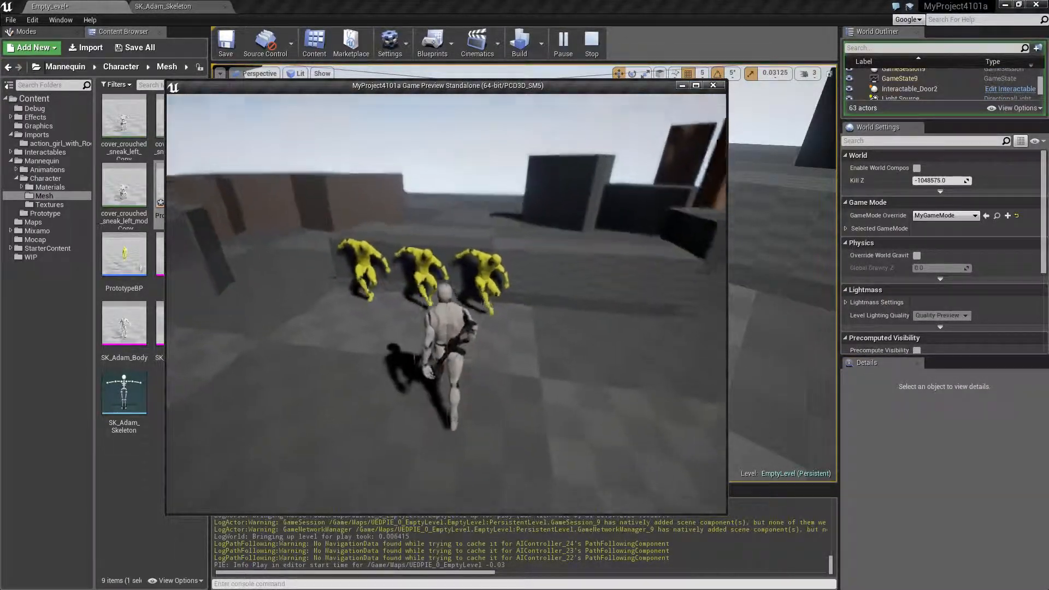
scroll(446, 304, up, 3)
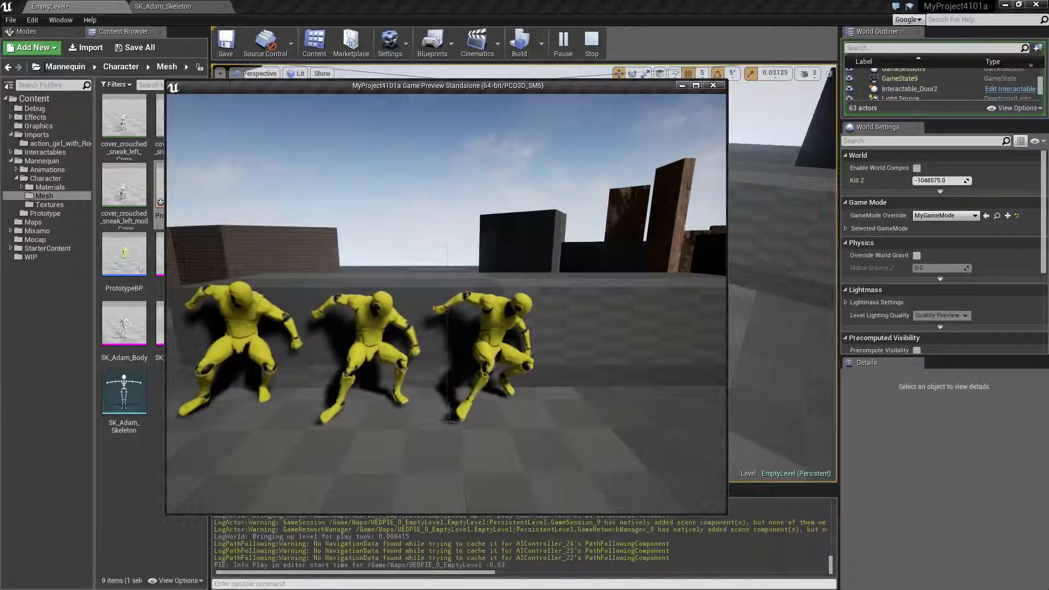
key(d)
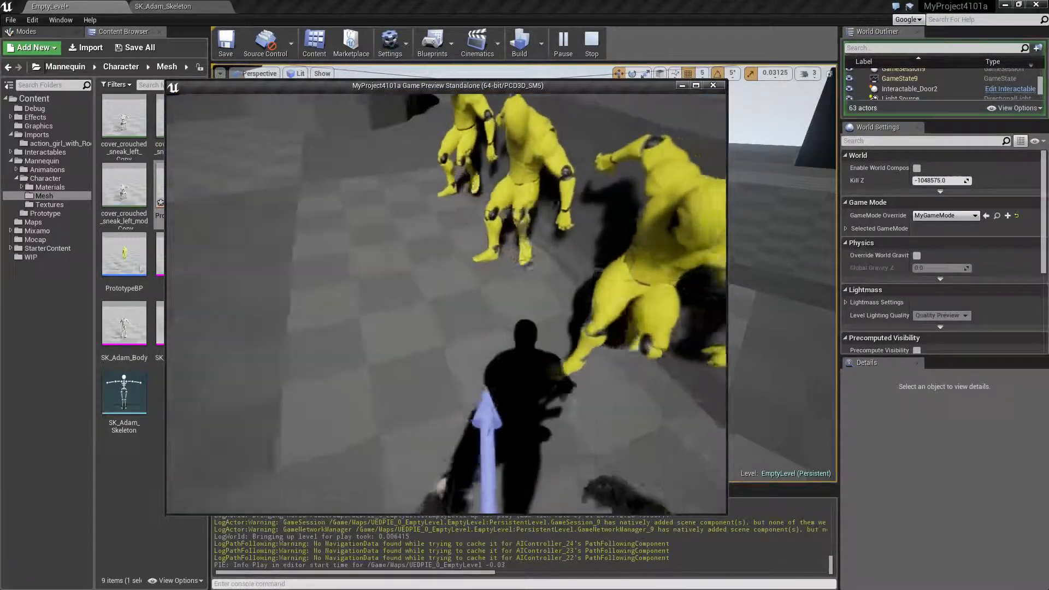
key(a)
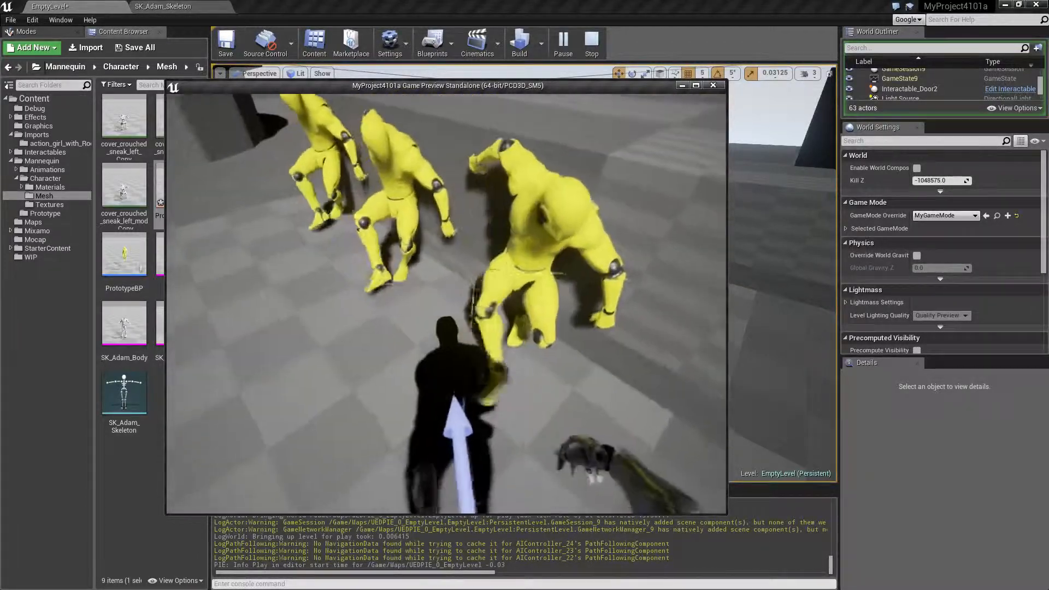
key(s)
key(shift+F1)
key(Escape)
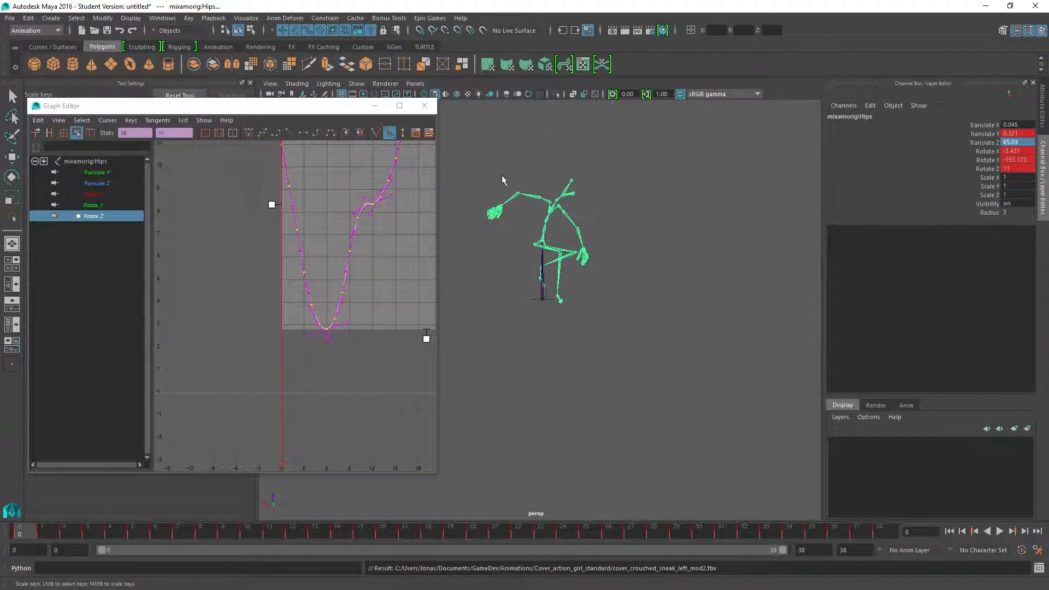
Select the RightArm joint and show its whole Rotate X curve in the Graph Editor.
click(546, 212)
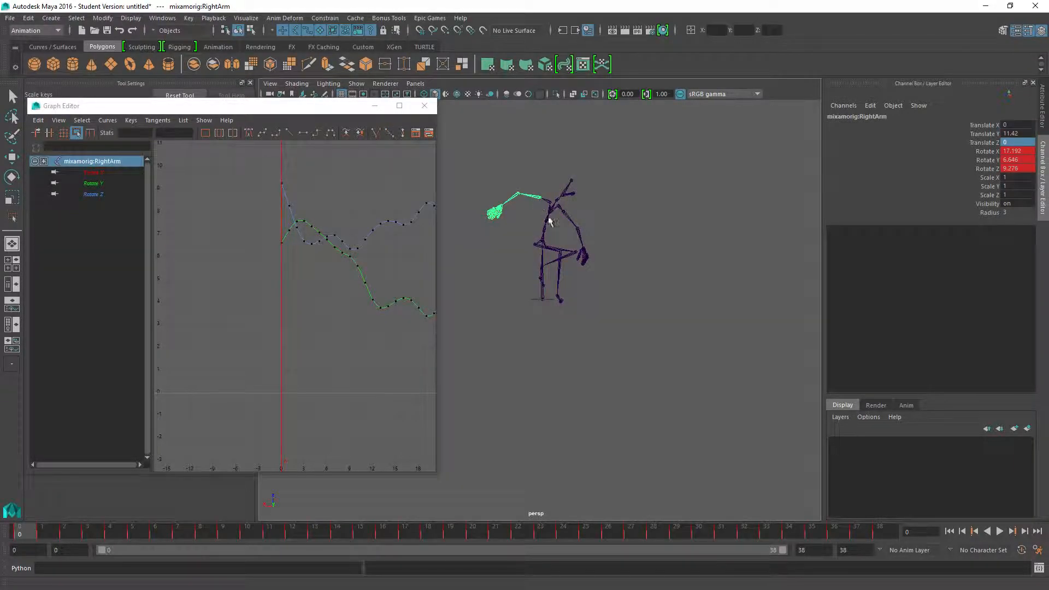
alt+drag(561, 228, 448, 297)
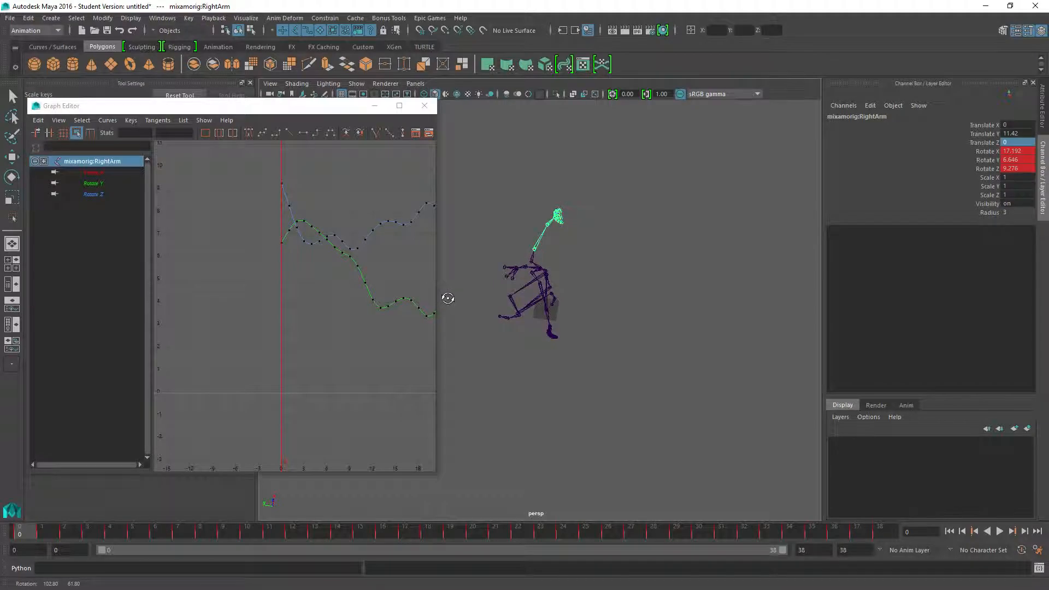
click(88, 174)
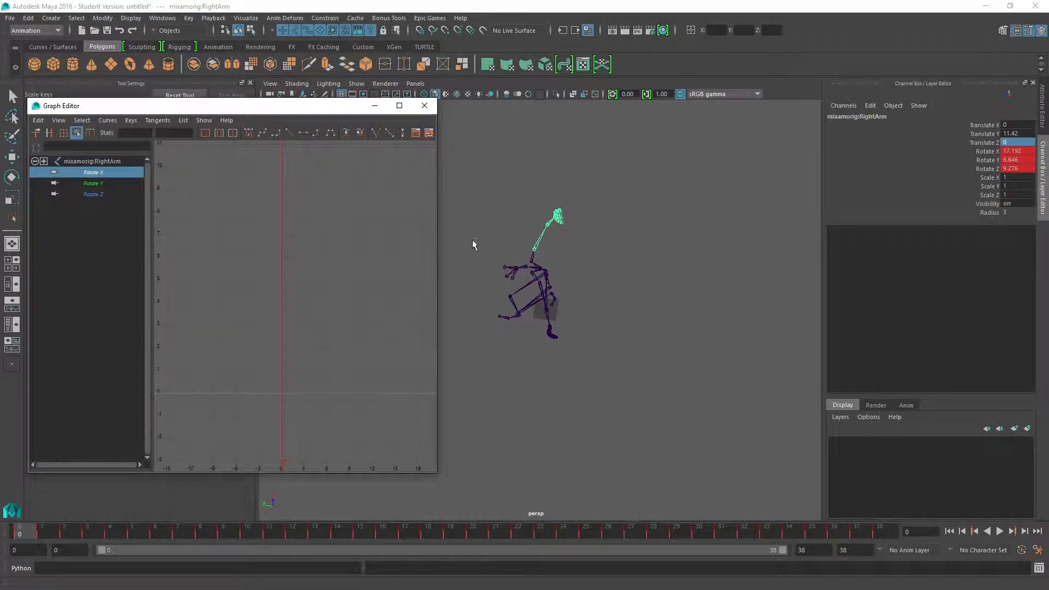
key(f)
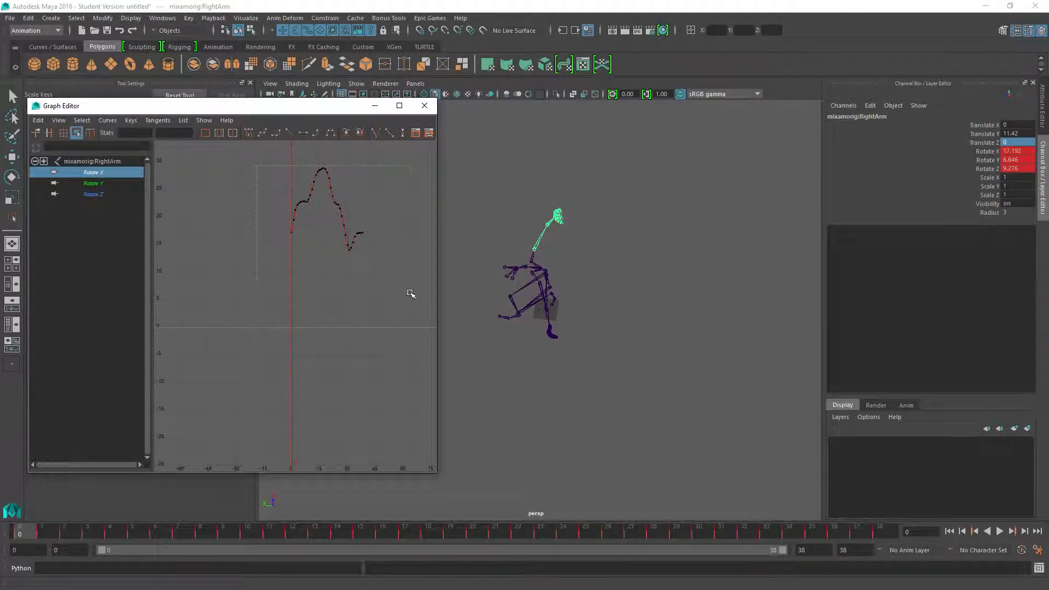
Try shifting all of the RightArm's Rotate X keys to test the arm's response, and undo the change.
drag(408, 289, 407, 285)
mouse_move(323, 205)
mouse_down()
mouse_move(323, 223)
mouse_move(323, 210)
mouse_up()
key(ctrl+z)
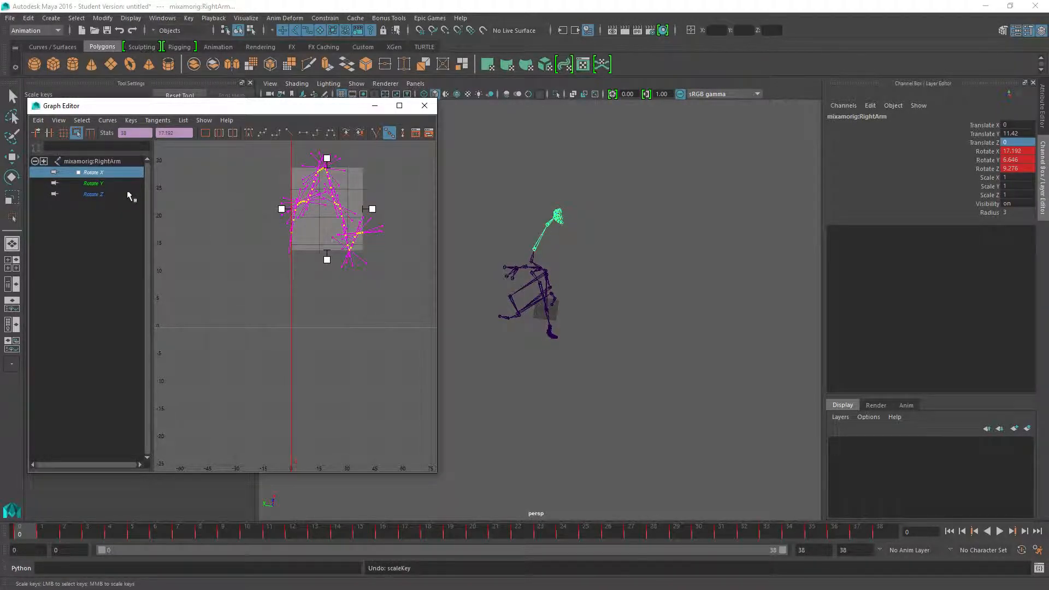
Try lowering all RightArm Rotate Z keys by about 9 degrees, and undo the change.
click(92, 184)
drag(249, 245, 341, 323)
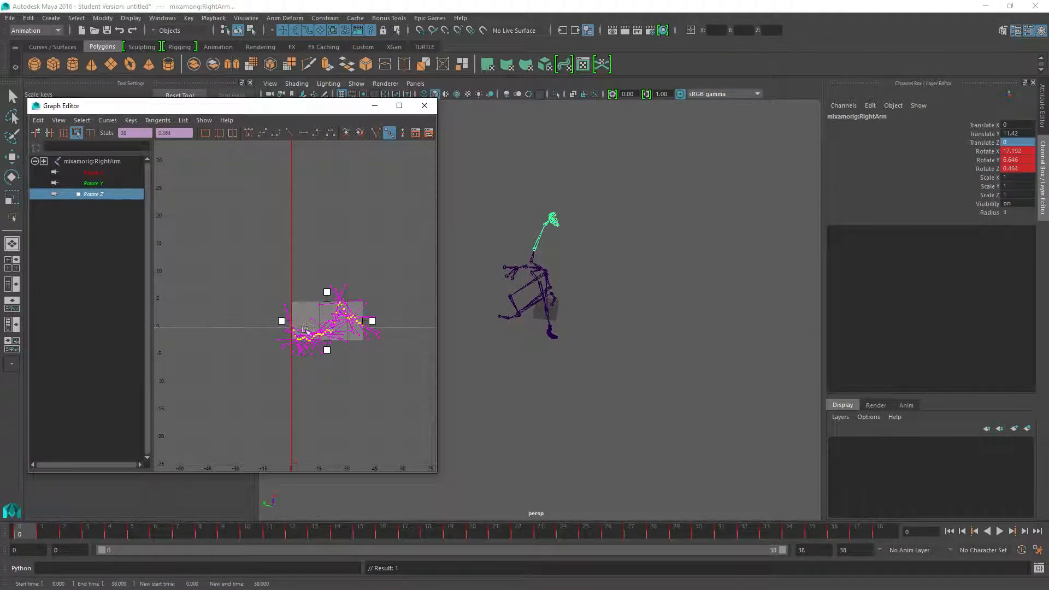
key(ctrl+z)
Try shifting all of the RightArm's Rotate Y keys while viewing the skeleton from the front, and undo the change.
alt+drag(566, 303, 644, 263)
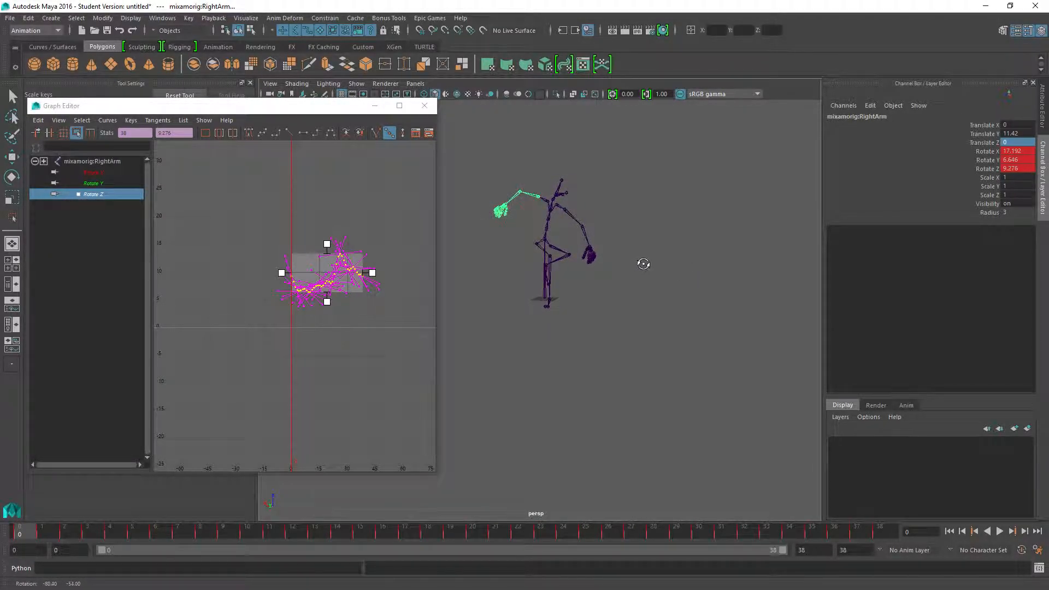
click(92, 183)
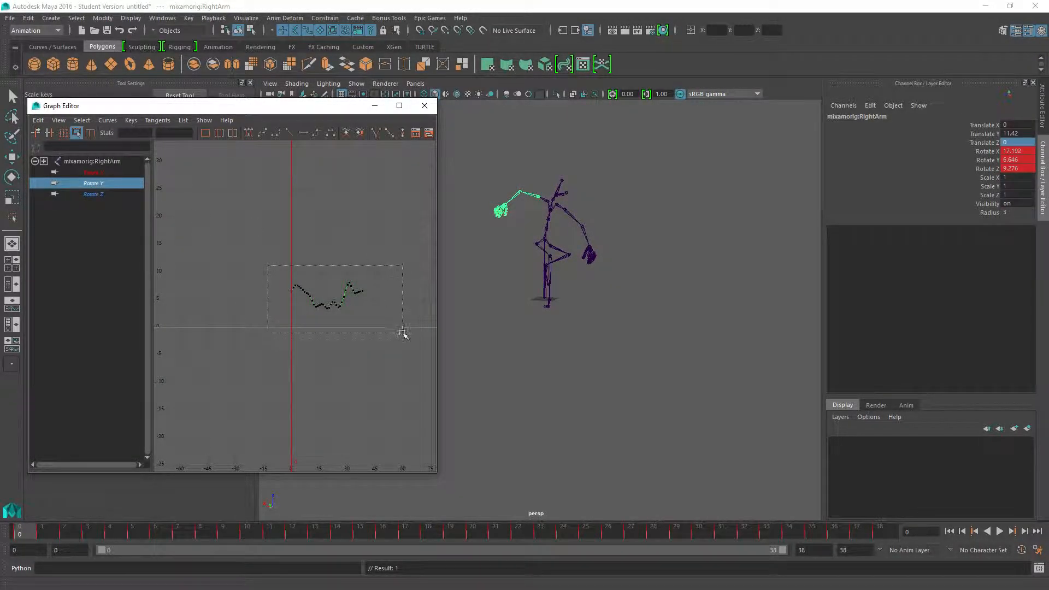
drag(402, 333, 403, 333)
mouse_move(334, 300)
mouse_down()
mouse_move(334, 314)
mouse_move(337, 267)
mouse_move(339, 301)
mouse_up()
key(ctrl+z)
Lower all RightArm Rotate Z keys by about 24 degrees to bring the raised arm down.
click(94, 195)
drag(260, 233, 375, 405)
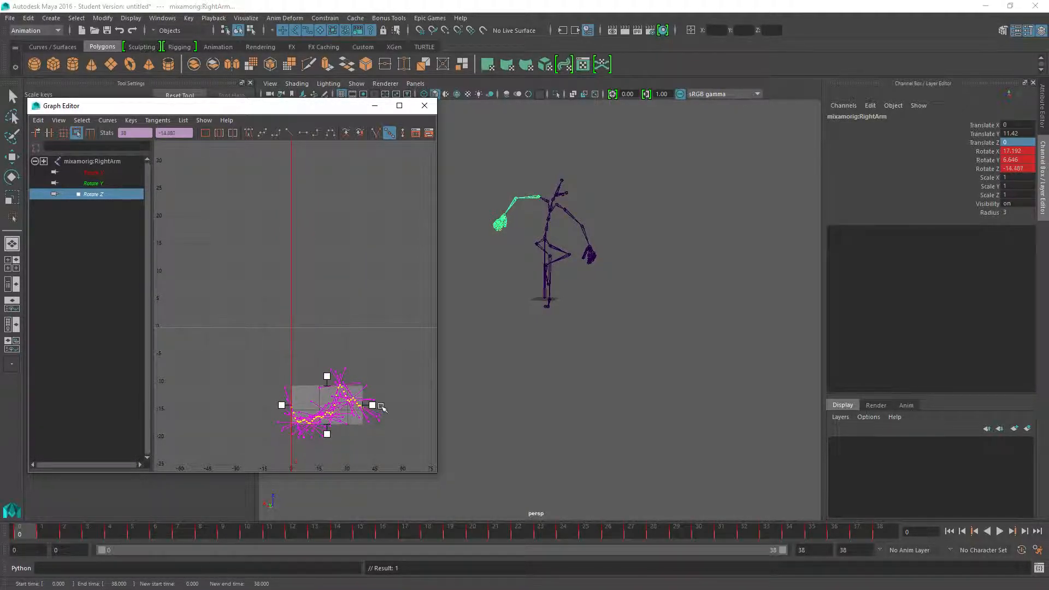
Undo the last lowering of the RightArm Rotate Z keys.
key(ctrl+z)
scroll(301, 287, up, 10)
alt+middle_drag(291, 228, 376, 470)
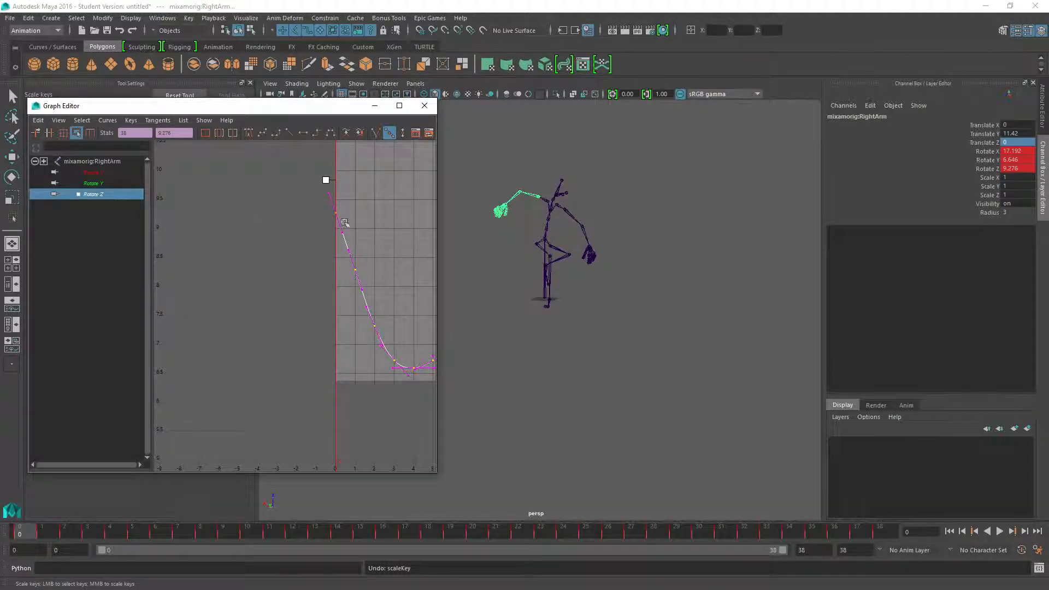
scroll(350, 262, down, 6)
scroll(372, 276, down, 3)
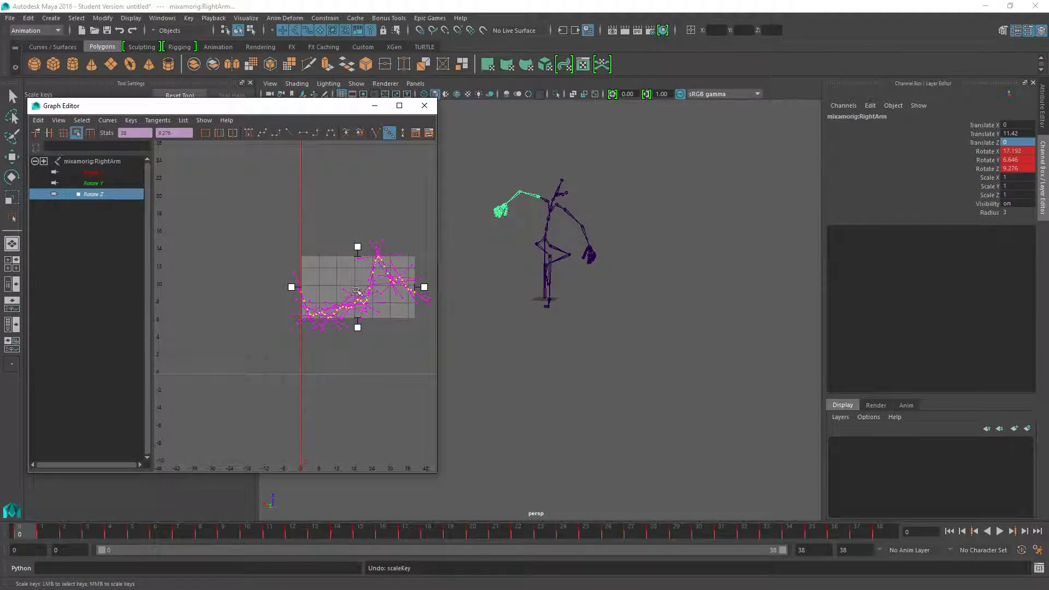
Lower all RightArm Rotate Z keys by about 21 degrees and scrub through the timeline to check the arm's motion.
drag(365, 282, 403, 469)
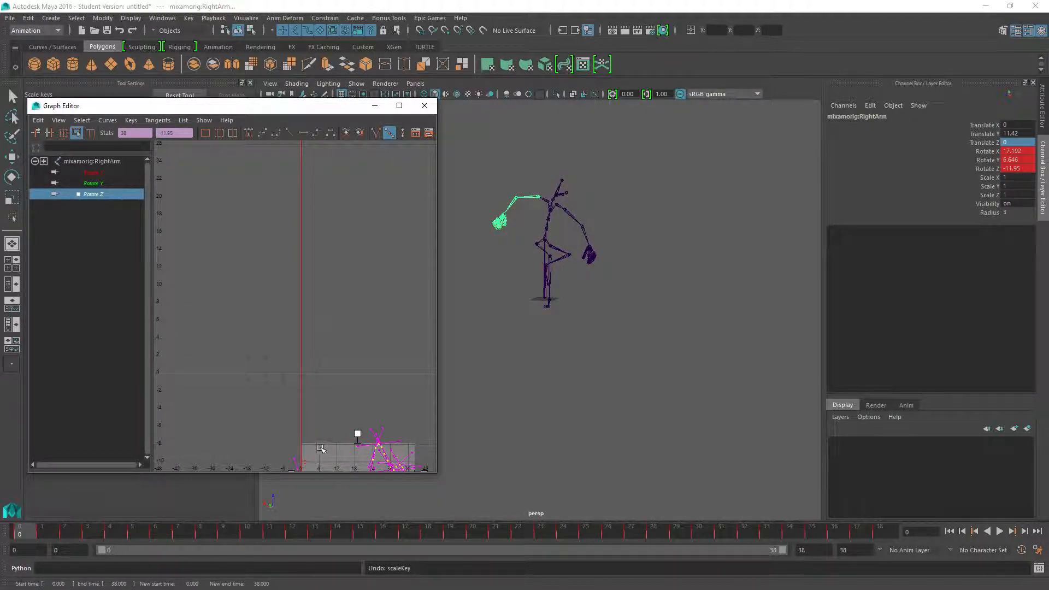
alt+middle_drag(322, 427, 355, 234)
scroll(340, 296, up, 7)
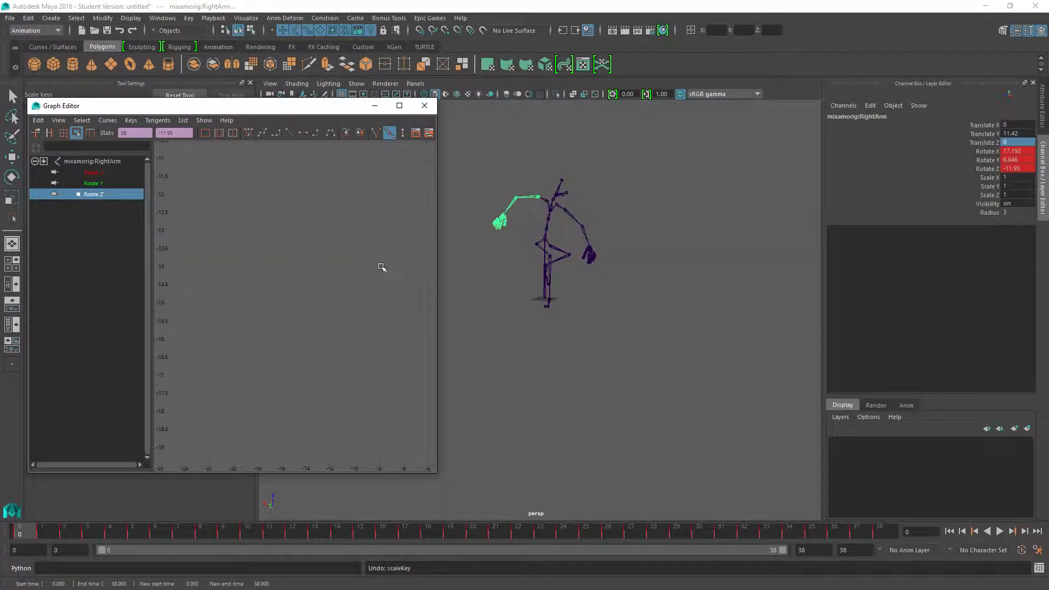
alt+middle_drag(382, 267, 249, 337)
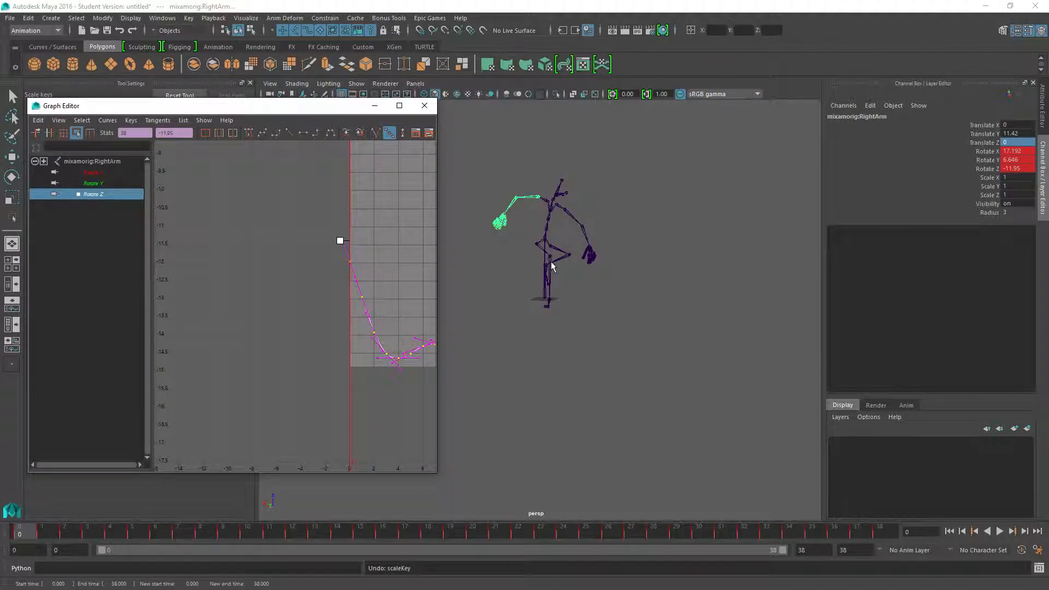
alt+drag(551, 265, 484, 298)
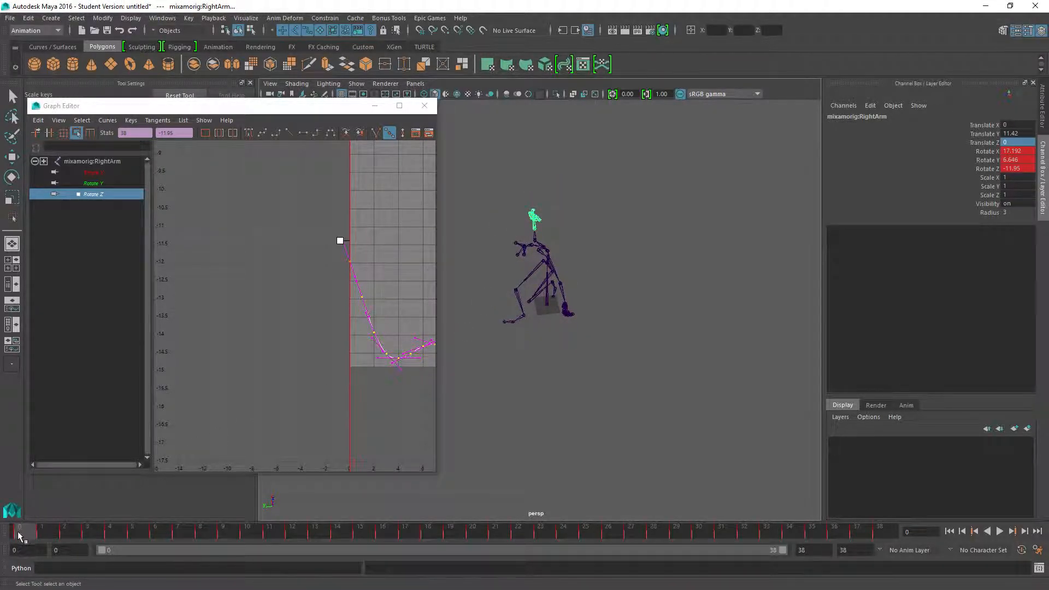
drag(37, 533, 826, 537)
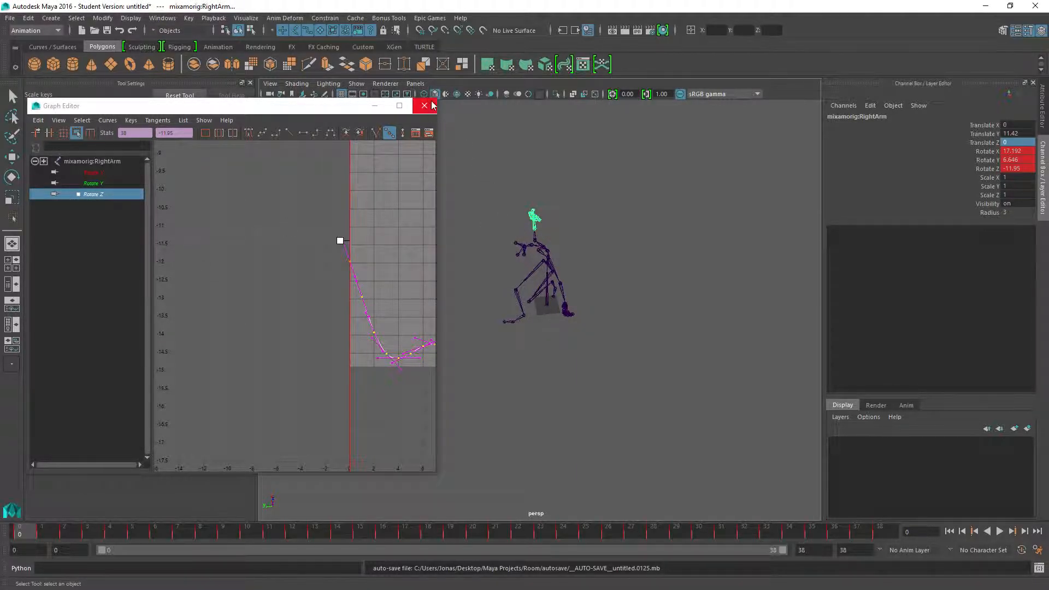
Export the whole scene as FBX to the Cover_action_girl_standard folder under the name cover_crouched_sneak_left_mod3.fbx.
click(12, 21)
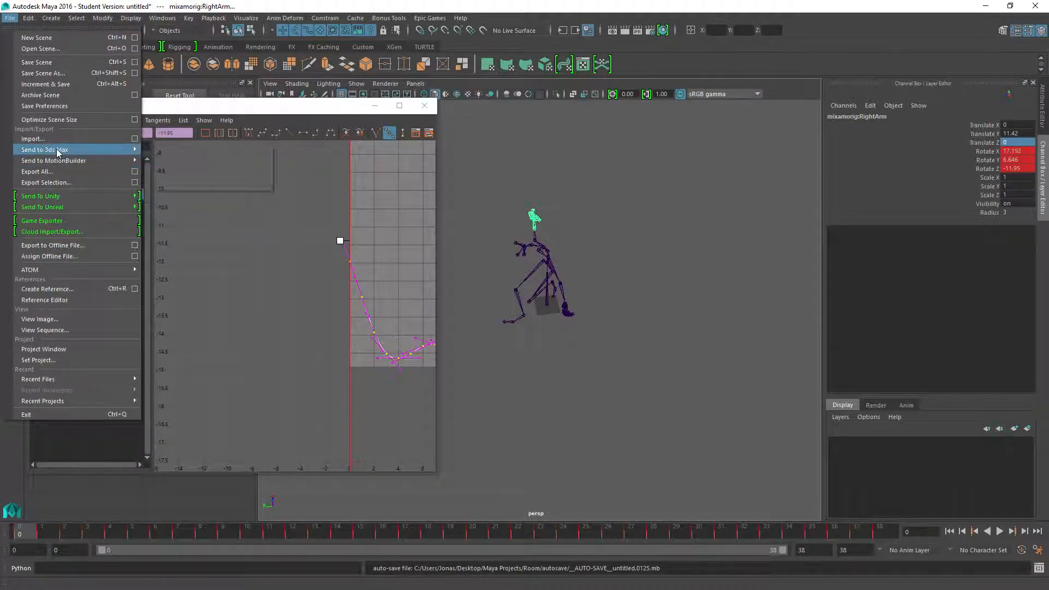
click(36, 171)
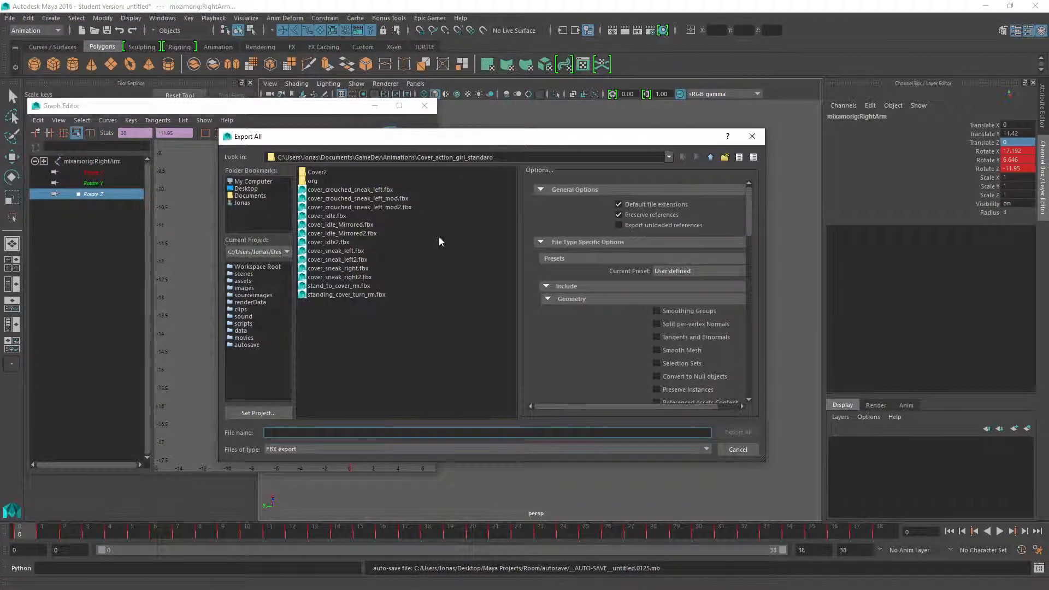
click(376, 207)
click(355, 434)
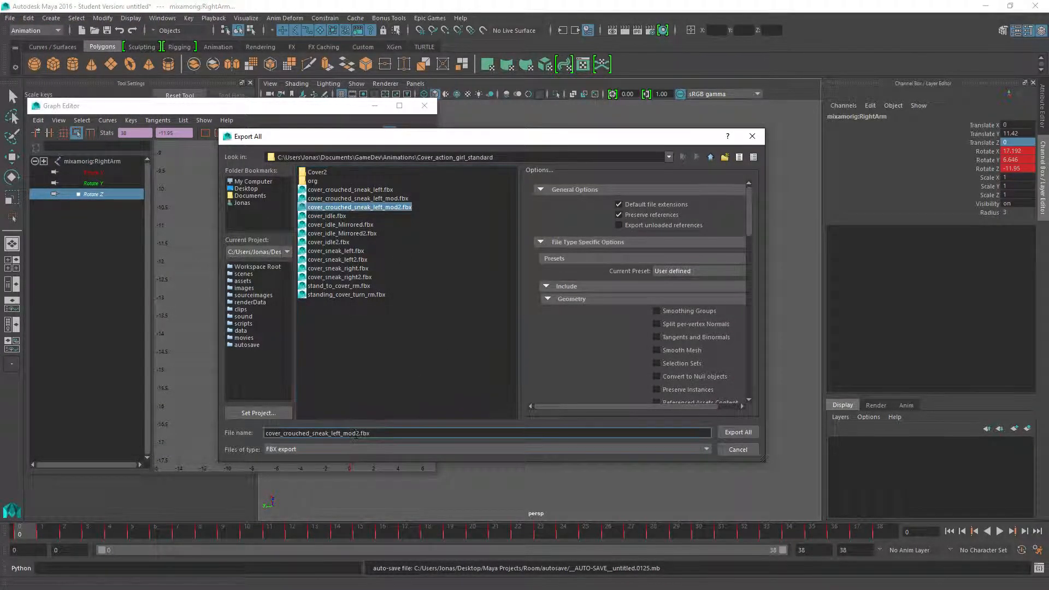
key(BackSpace)
text(3)
key(Return)
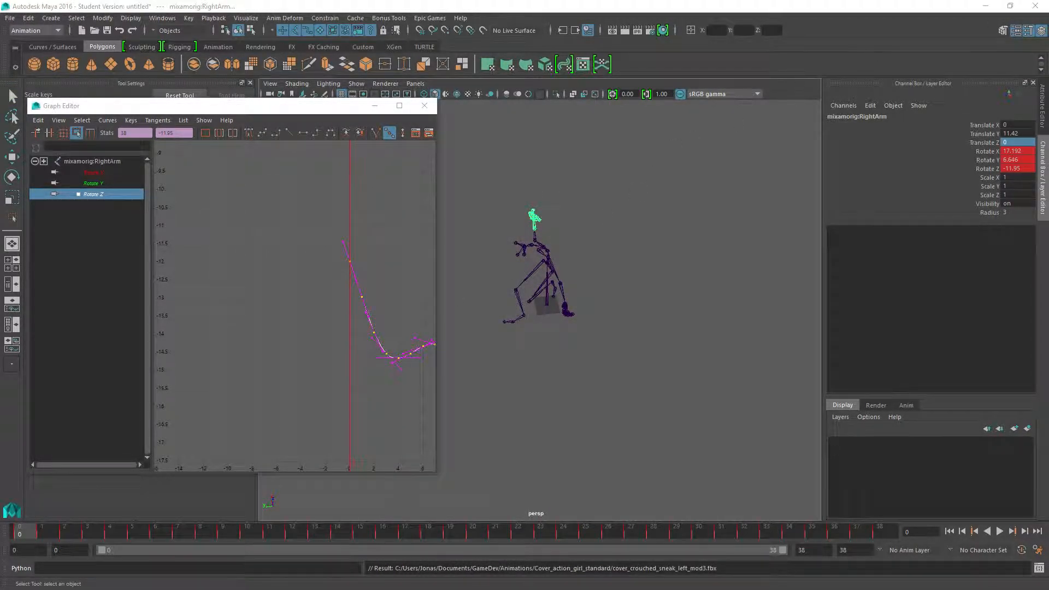
Switch to Unreal and import cover_crouched_sneak_left_mod3 into the action_girl_with_Root folder using the action_girl_with_root skeleton.
key(alt+Tab)
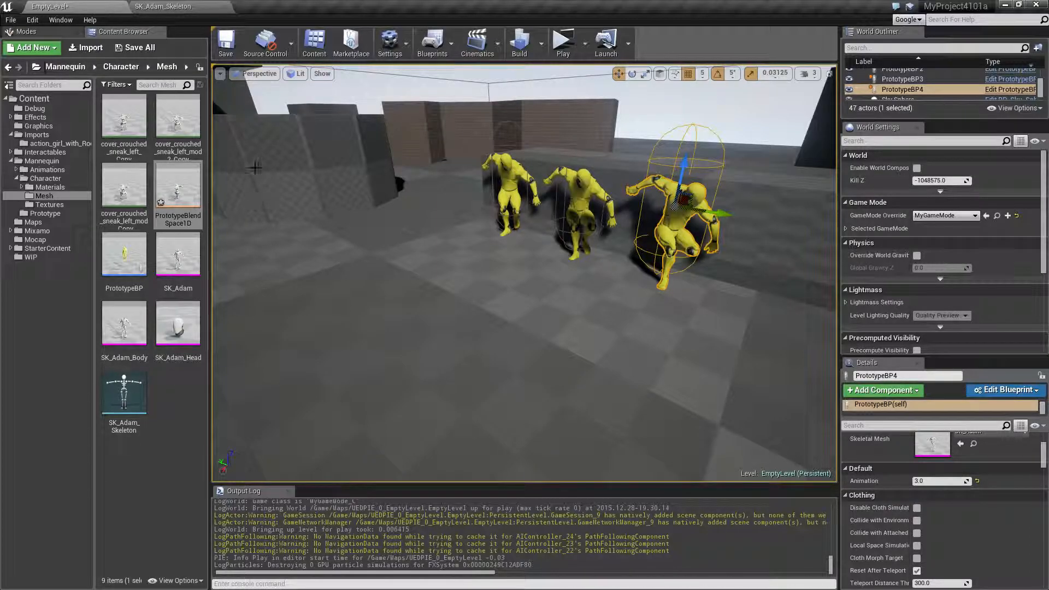
click(58, 143)
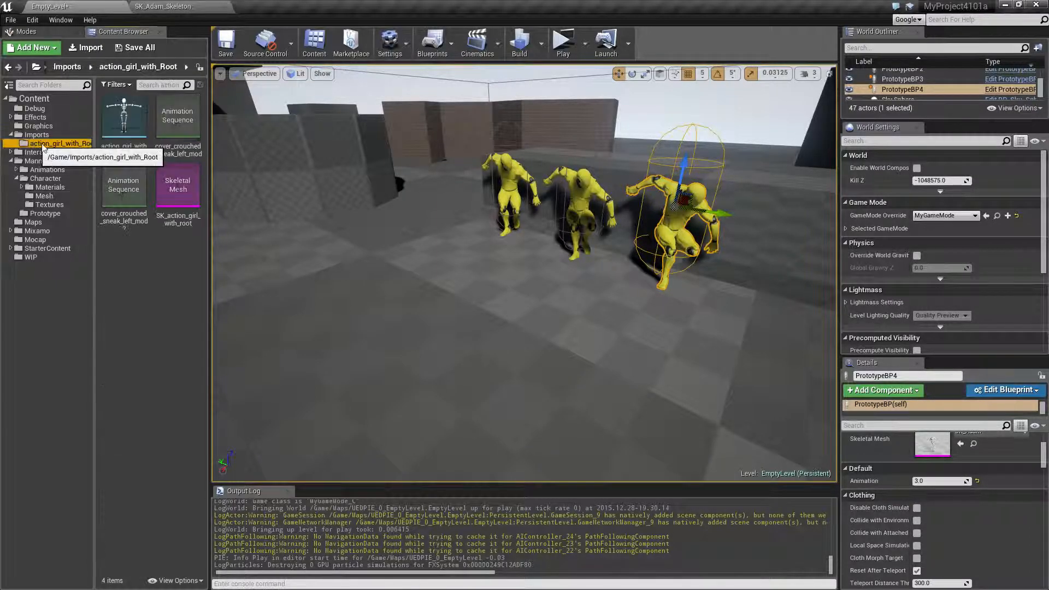
click(87, 48)
double_click(184, 141)
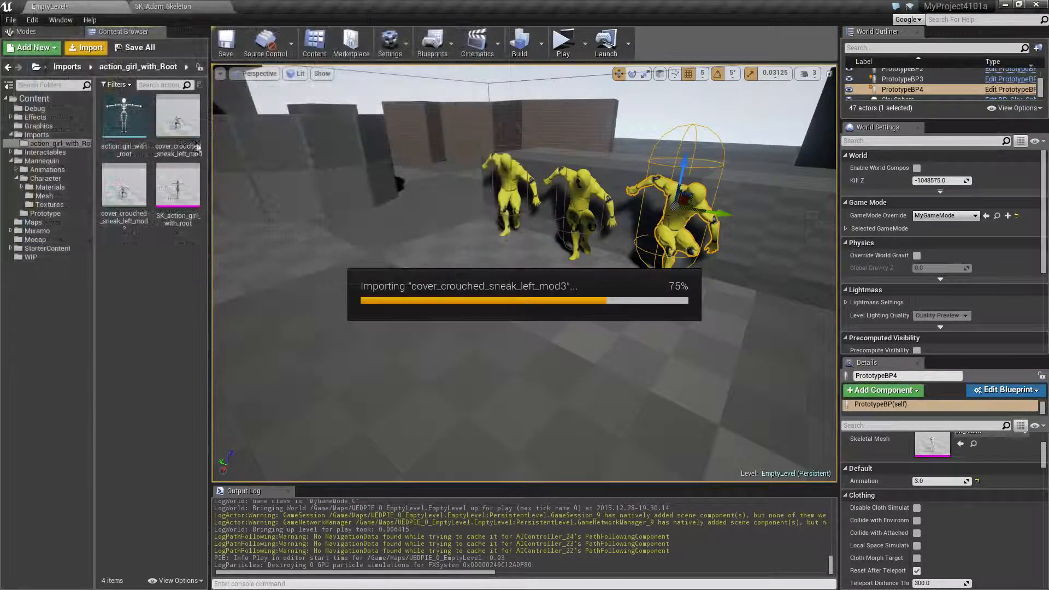
click(533, 300)
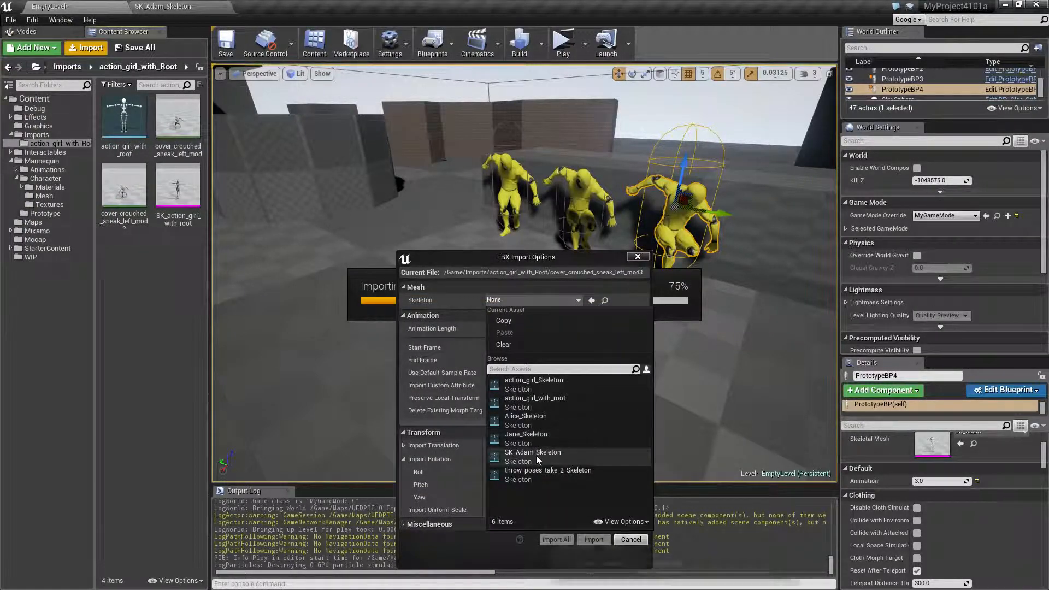
click(536, 404)
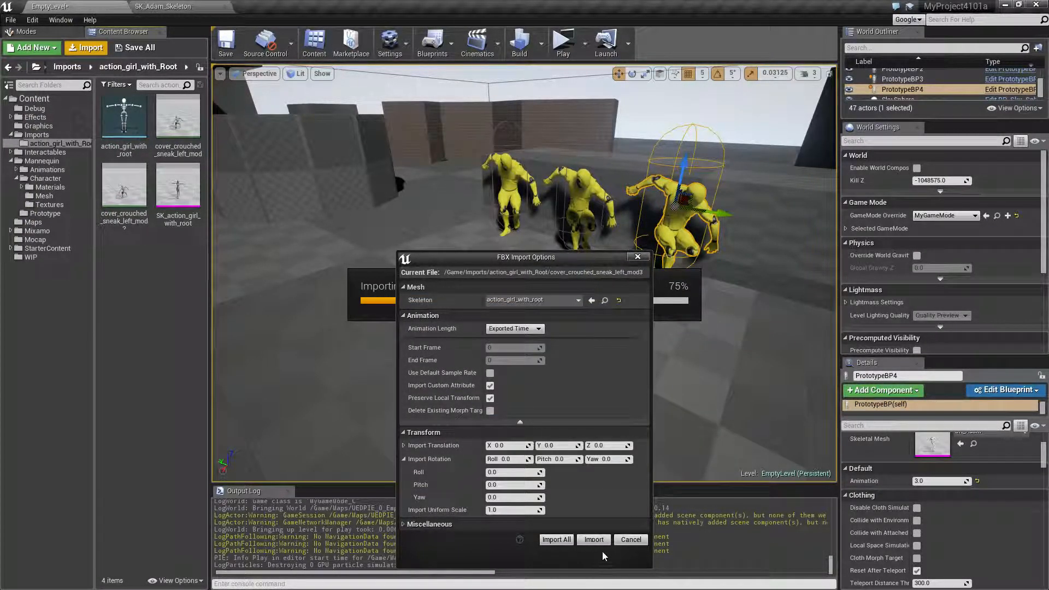
click(592, 539)
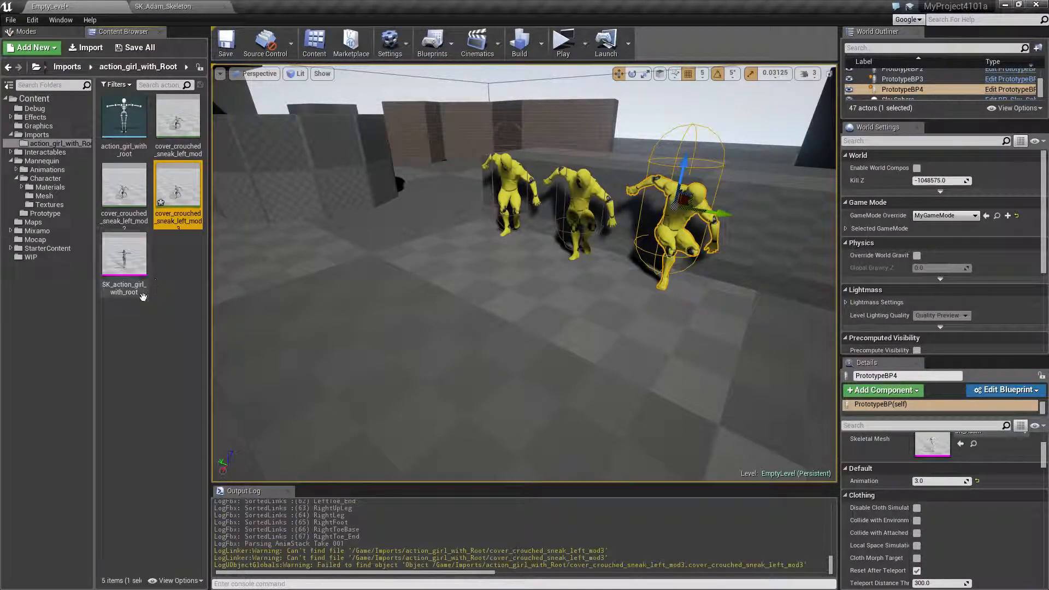
Duplicate the imported cover_crouched_sneak_left_mod3 animation and retarget the copy to SK_Adam_Skeleton.
right_click(185, 203)
mouse_move(240, 253)
click(360, 253)
click(229, 325)
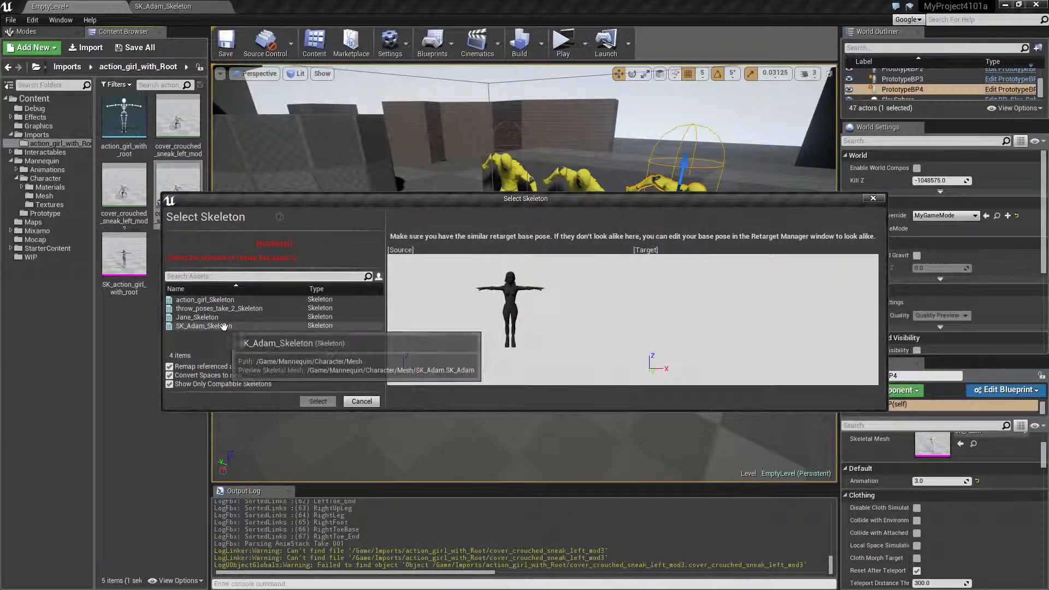
click(316, 400)
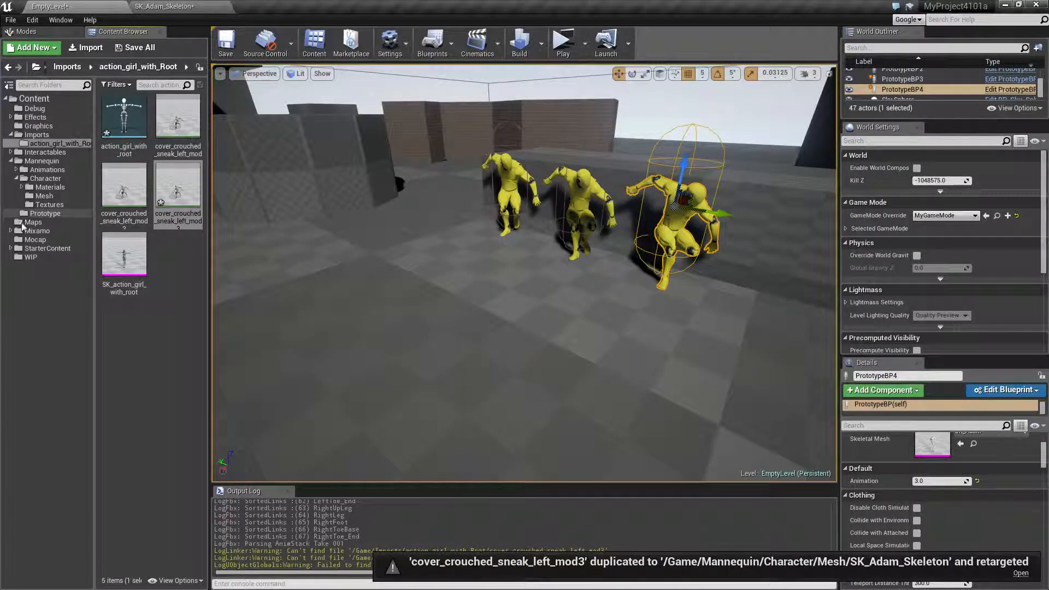
Show the Mannequin character's Mesh folder and save all modified content.
click(44, 196)
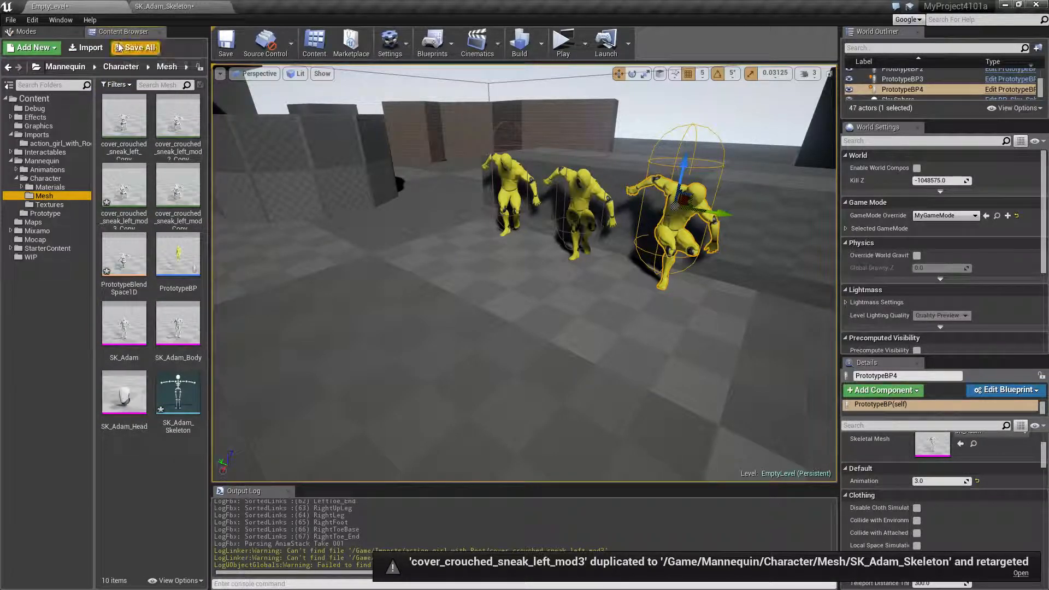
click(134, 48)
key(Return)
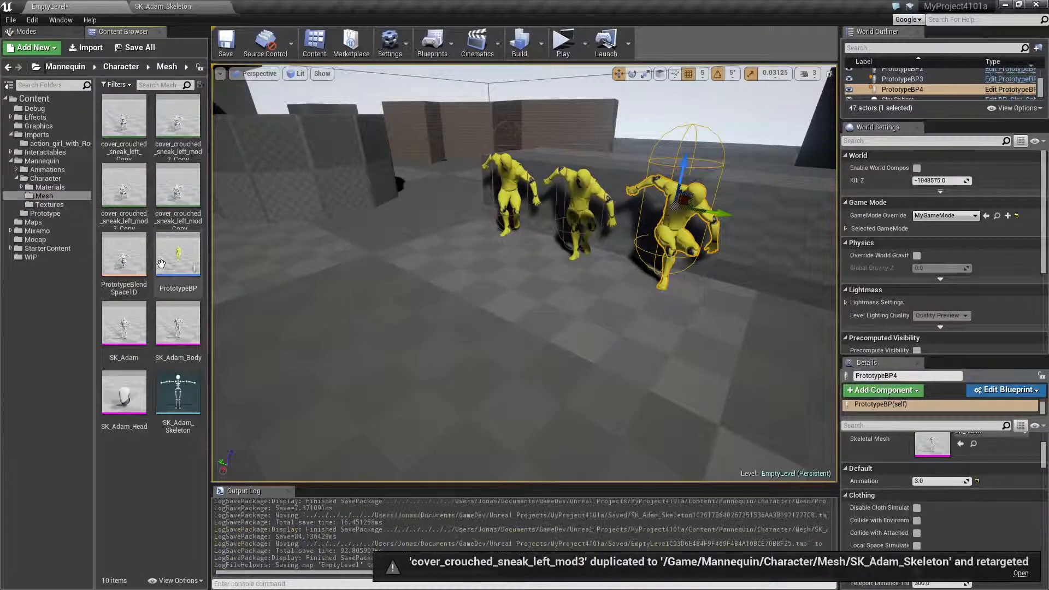
Add cover_crouched_sneak_left_mod3_Copy to PrototypeBlendSpace1D at Animation position 4 and return to the EmptyLevel map.
double_click(128, 255)
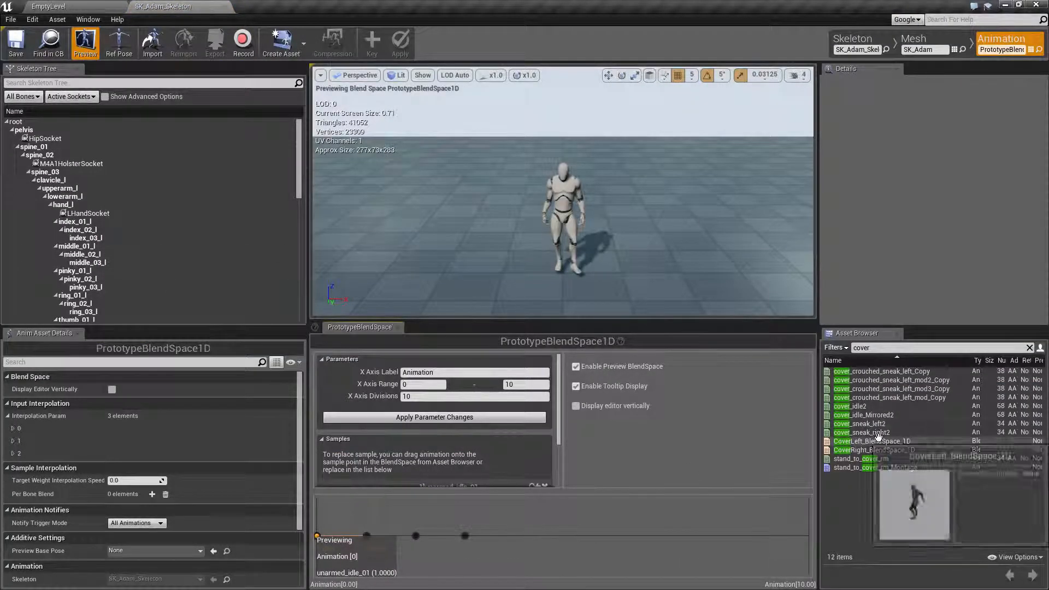
drag(896, 389, 514, 538)
click(49, 6)
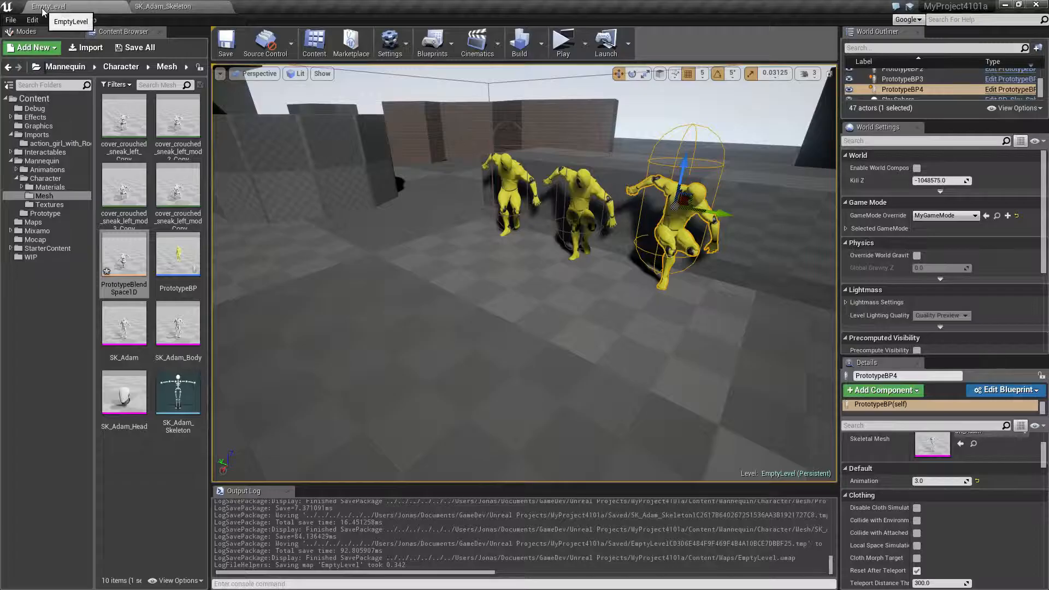
Duplicate the PrototypeBP4 character and move the copy along the green axis to extend the row.
click(685, 210)
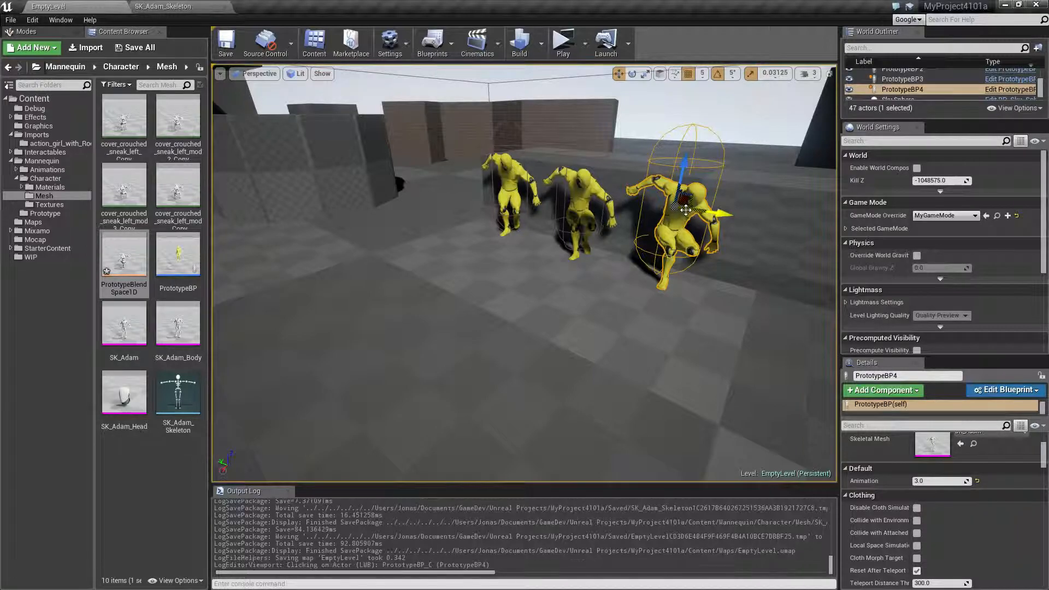
key(ctrl+c)
key(ctrl+v)
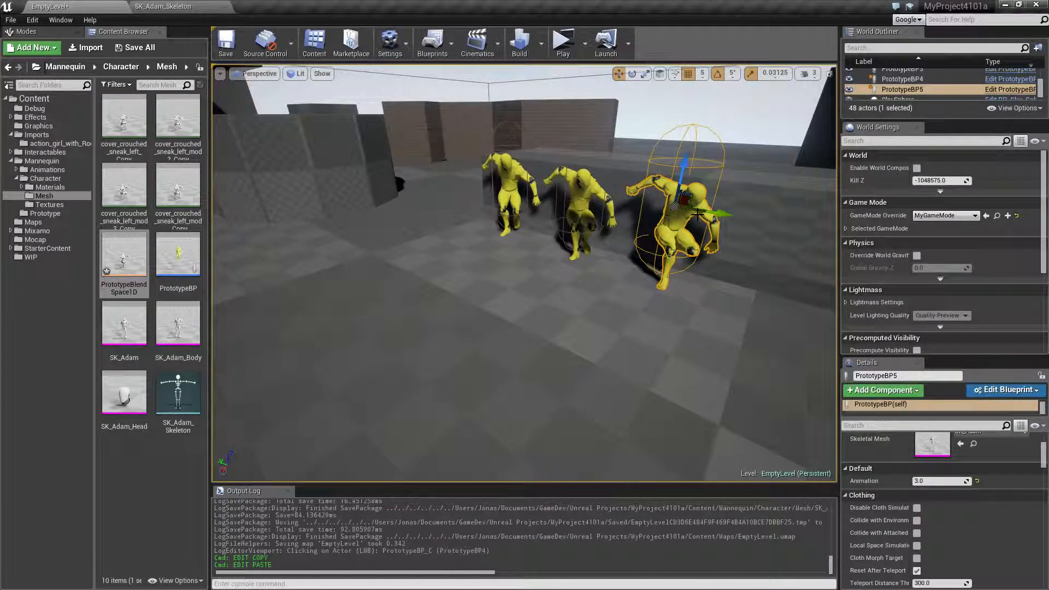
drag(725, 210, 841, 234)
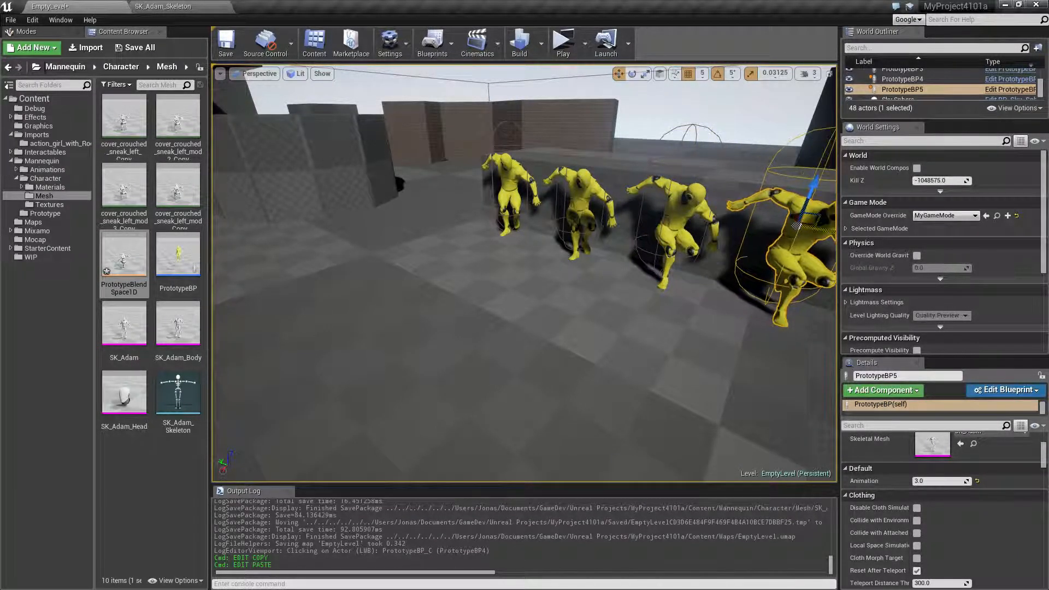
scroll(563, 406, down, 5)
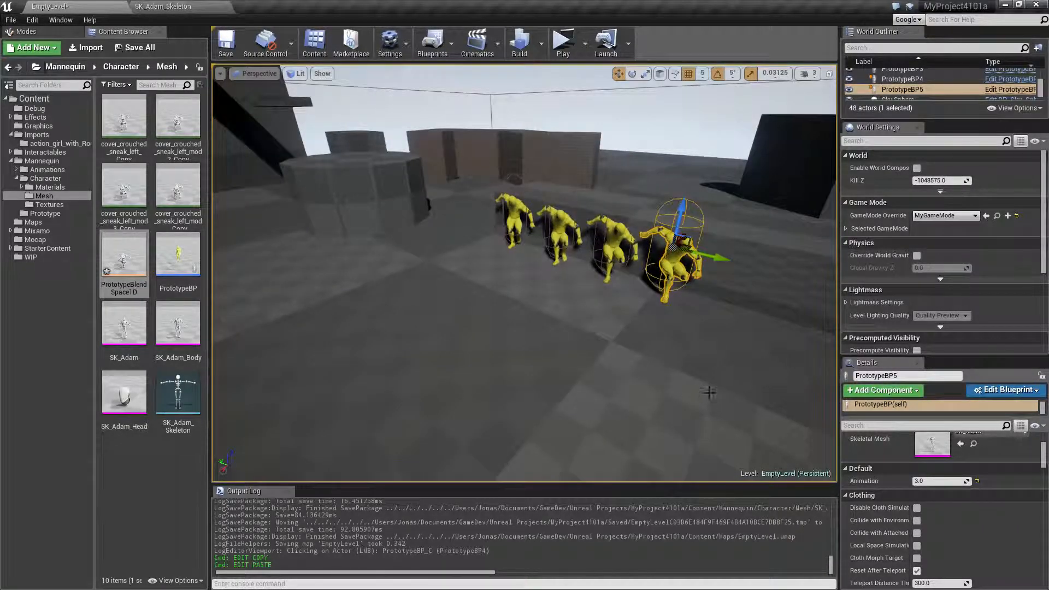
Set the duplicated character's Animation value to 4.
scroll(920, 517, down, 2)
scroll(920, 518, up, 2)
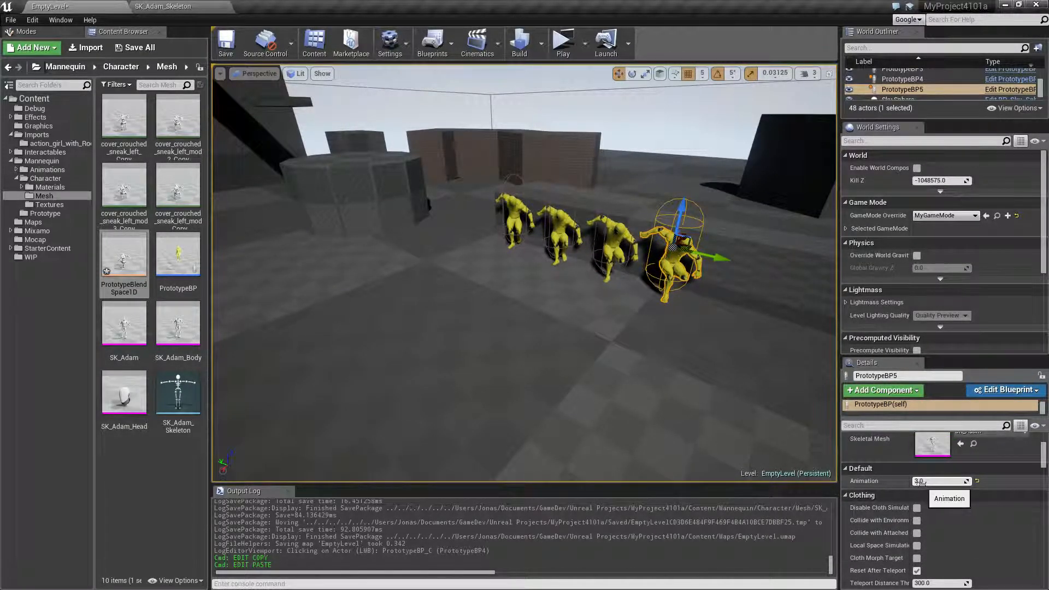
click(928, 481)
text(4)
key(Return)
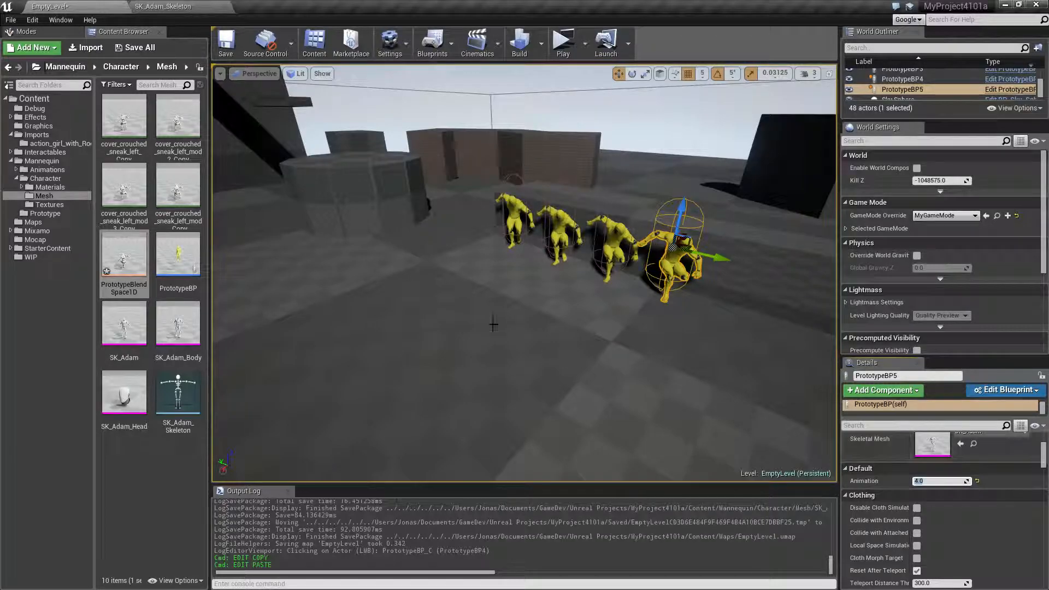
Play the level and move around the four yellow characters to compare their crouched sneak animations from the front and side.
click(563, 43)
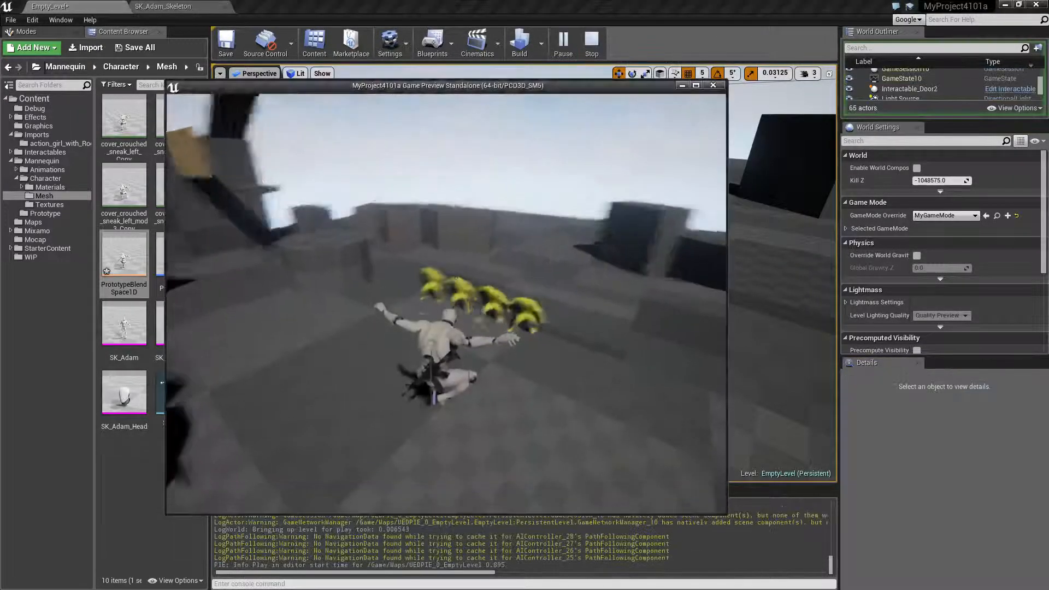
key(w)
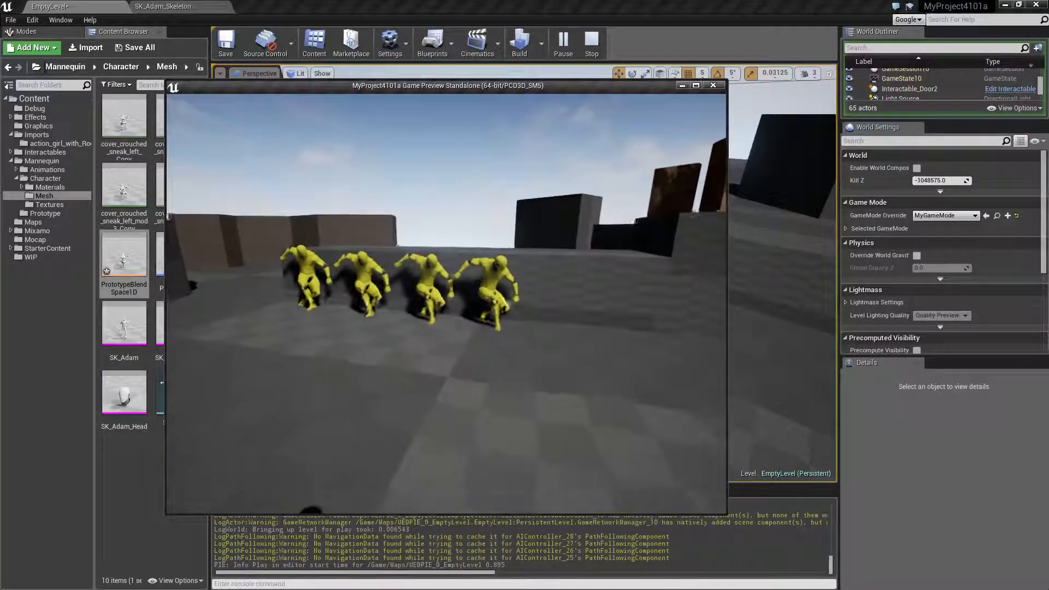
key(w)
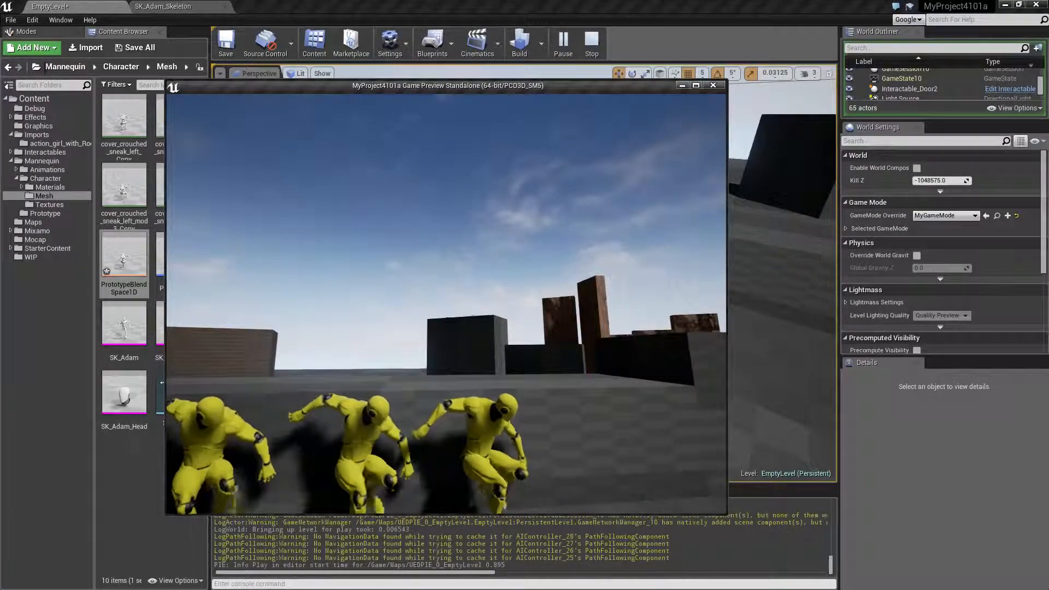
key(s)
key(w)
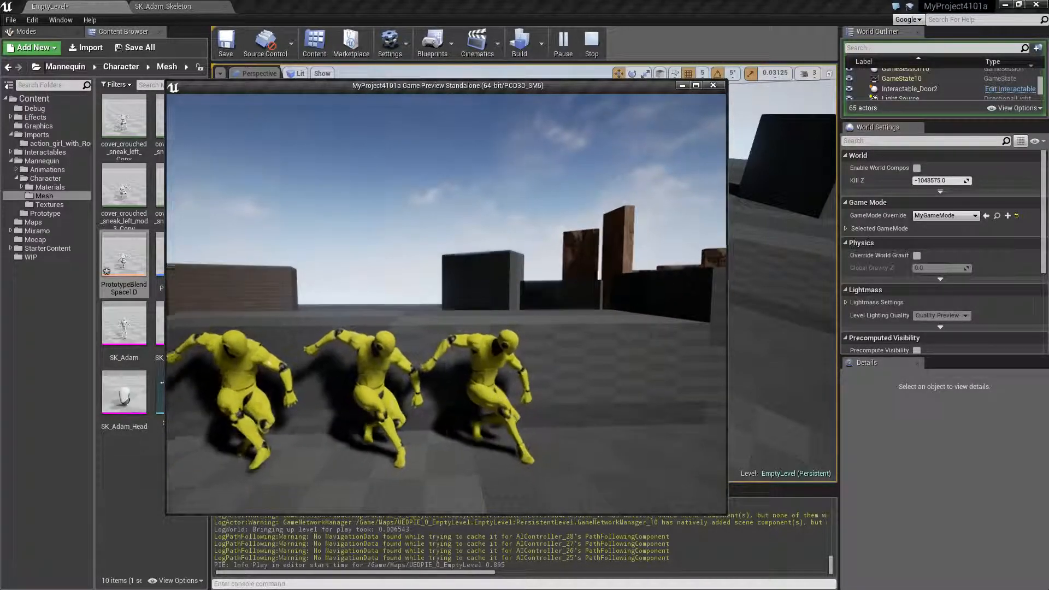
key(d)
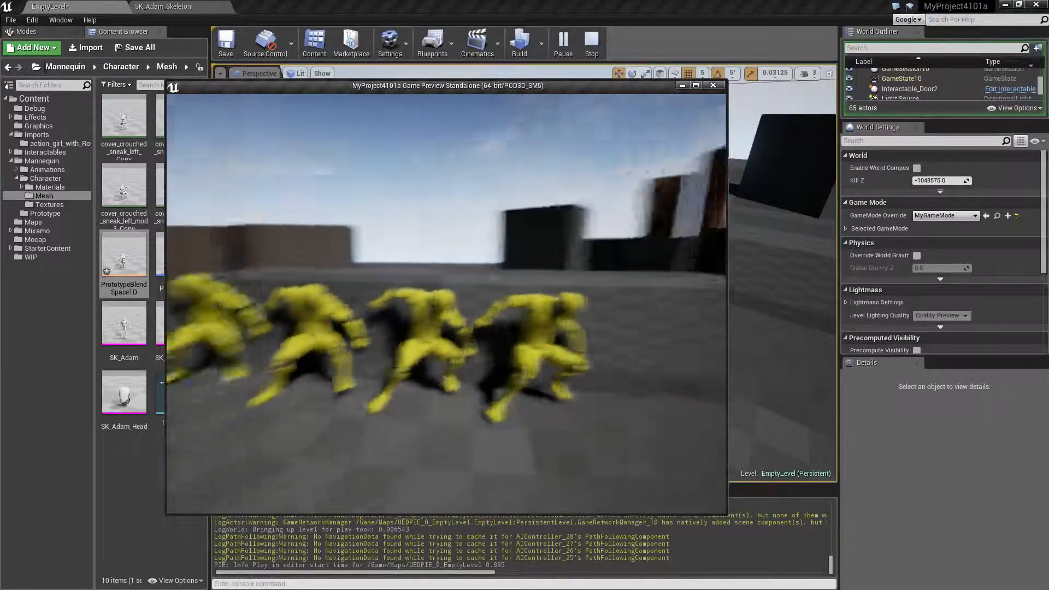
key(d)
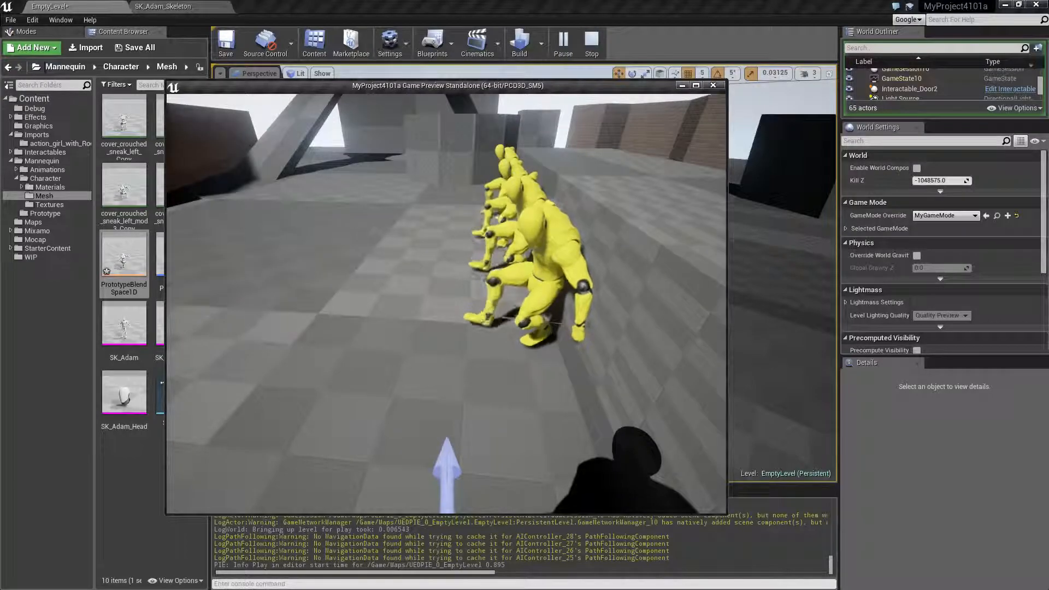
Examine the row of four yellow characters from its near end, comparing their arm poses against the low wall.
key(a)
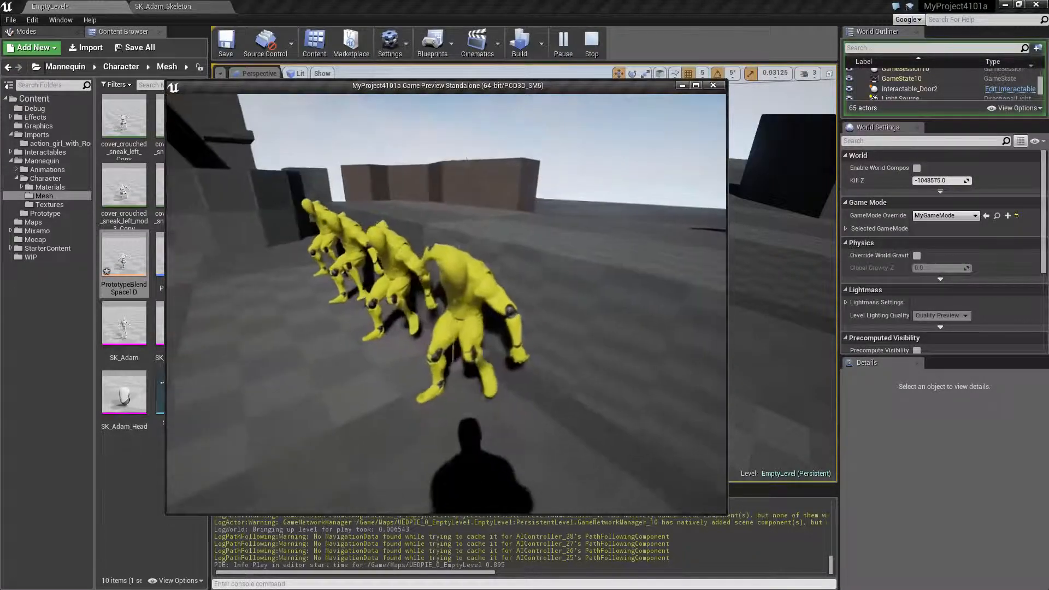
key(d)
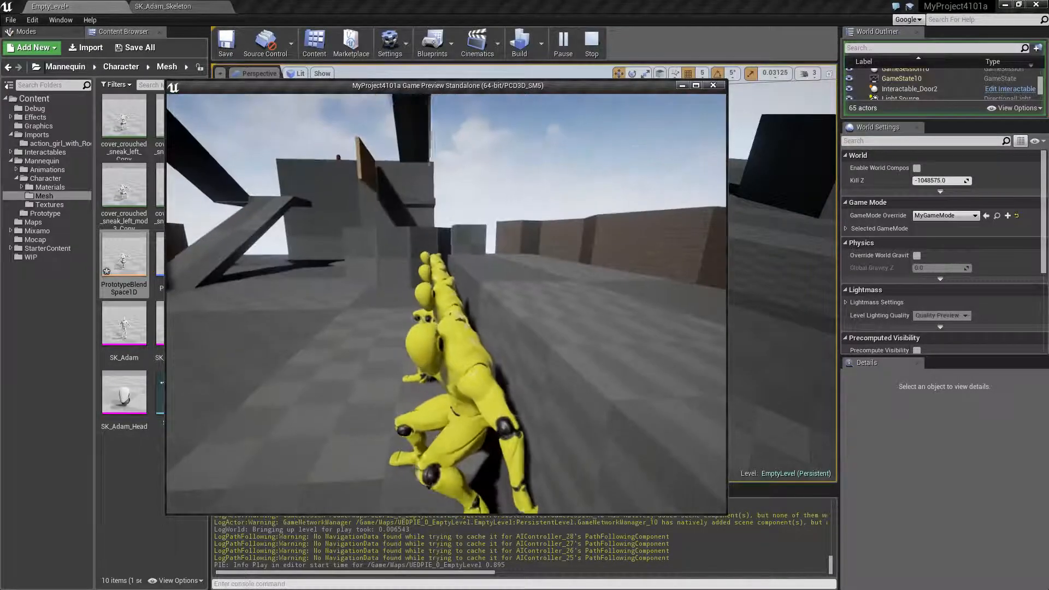
key(a)
key(d)
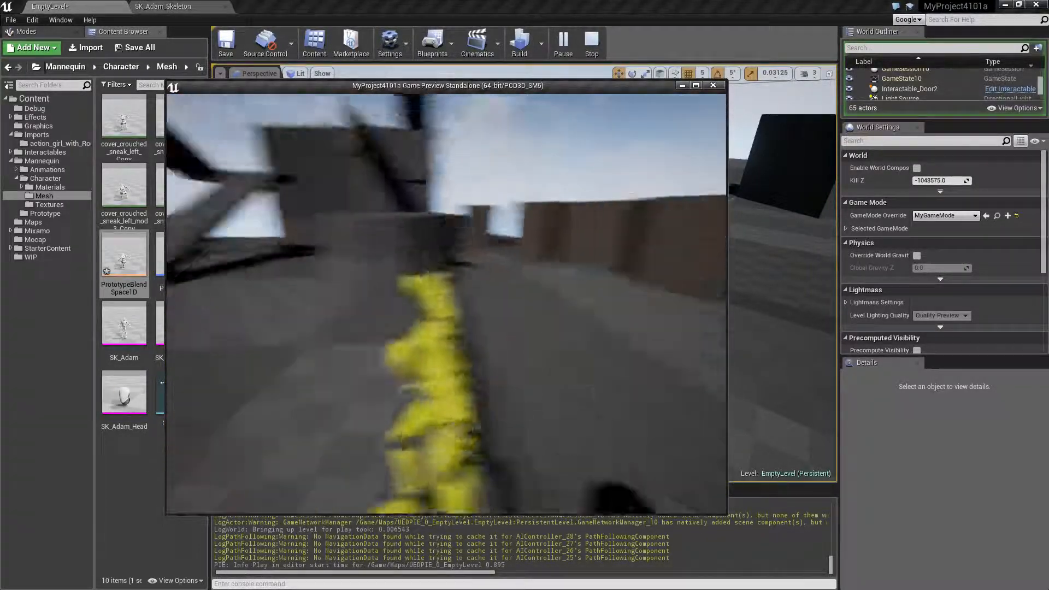
Check the characters from behind the low wall, return to their front for a last comparison, and end the play session.
key(a)
key(a)
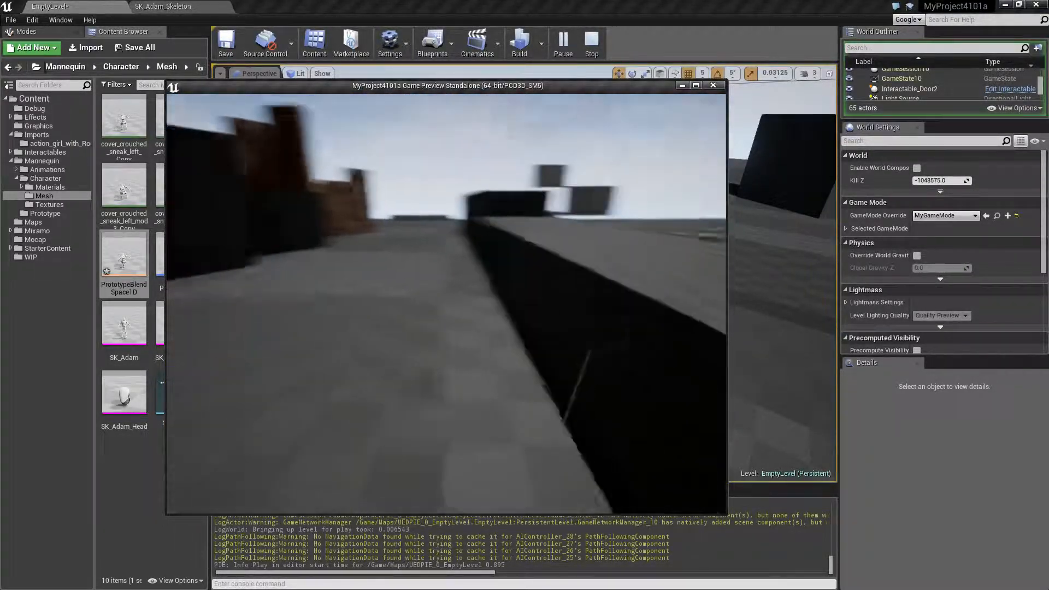
key(a)
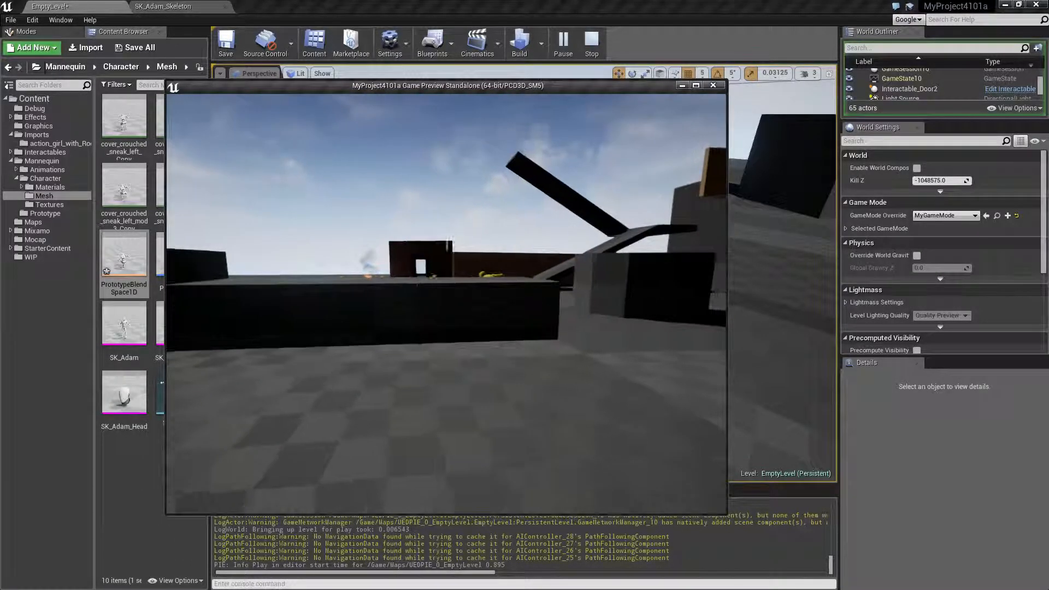
key(a)
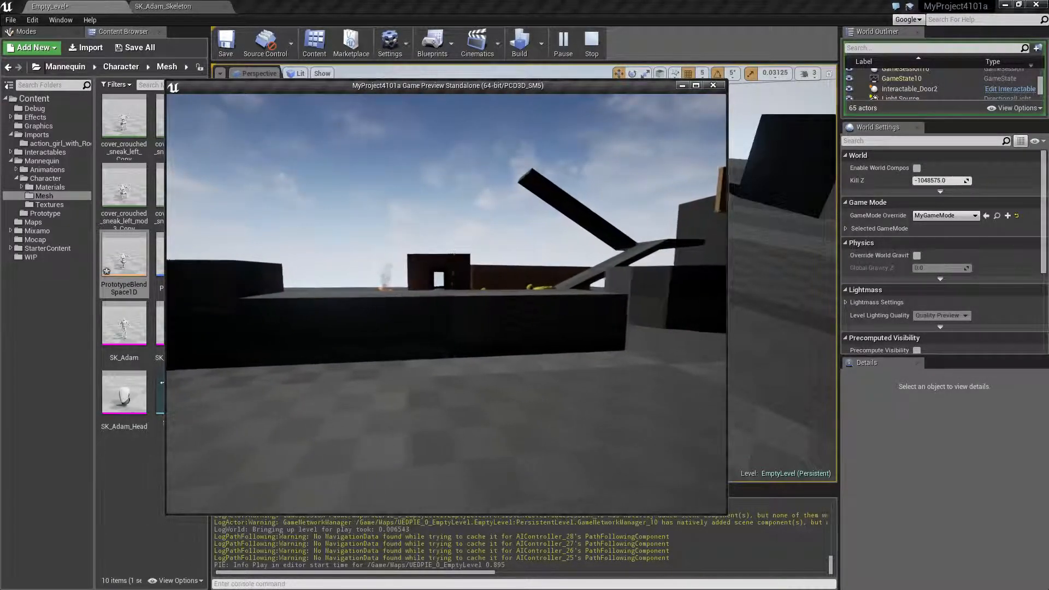
key(w)
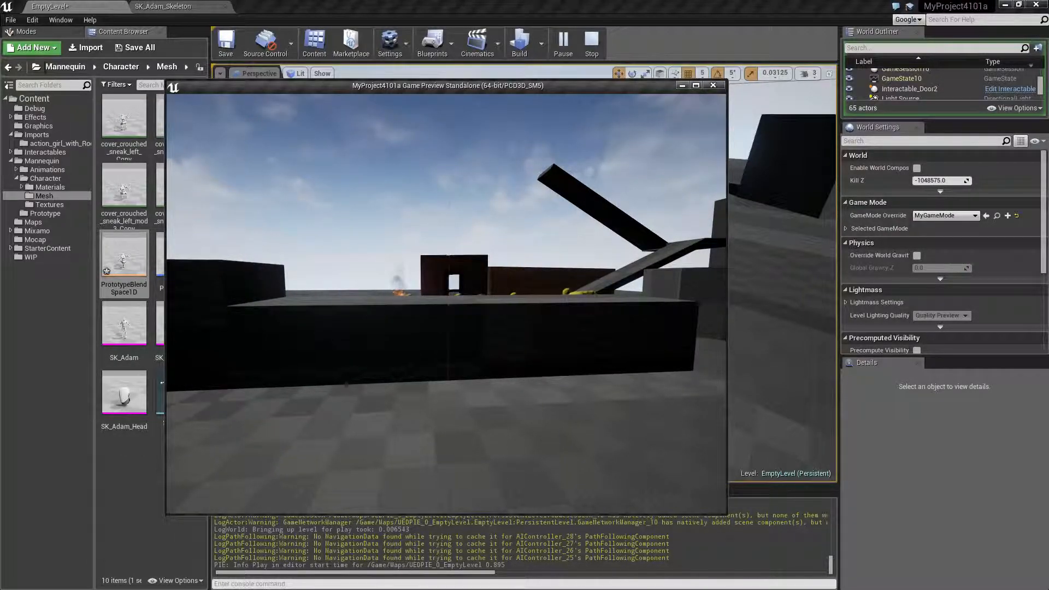
key(d)
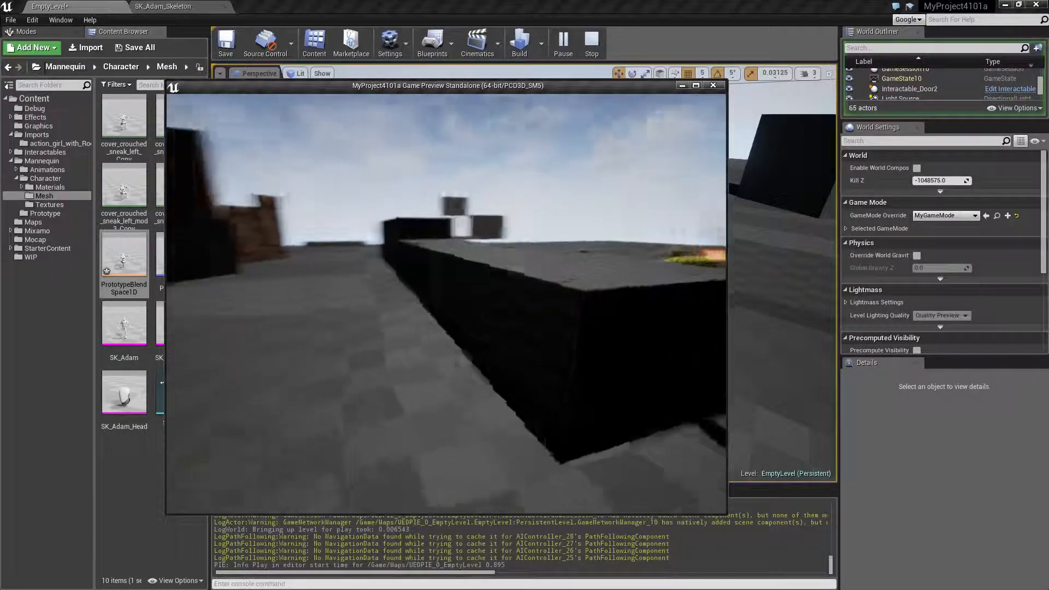
key(d)
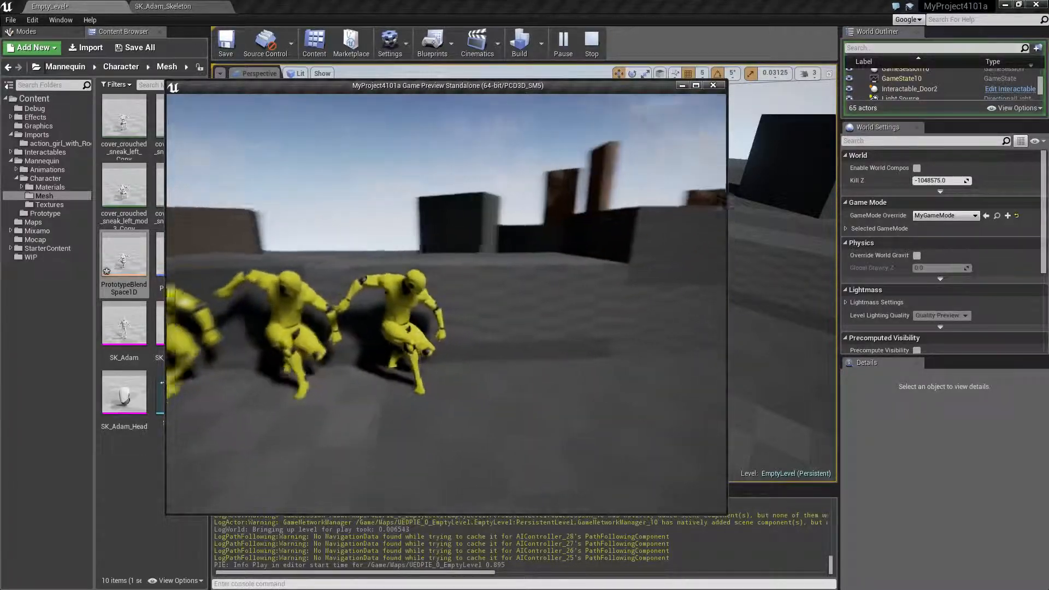
key(d)
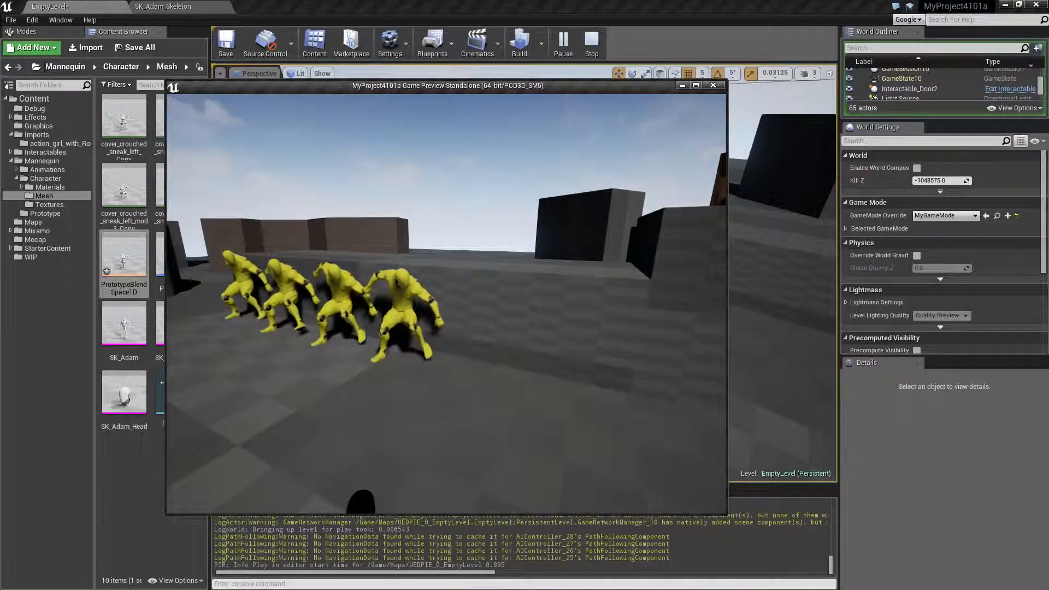
key(Escape)
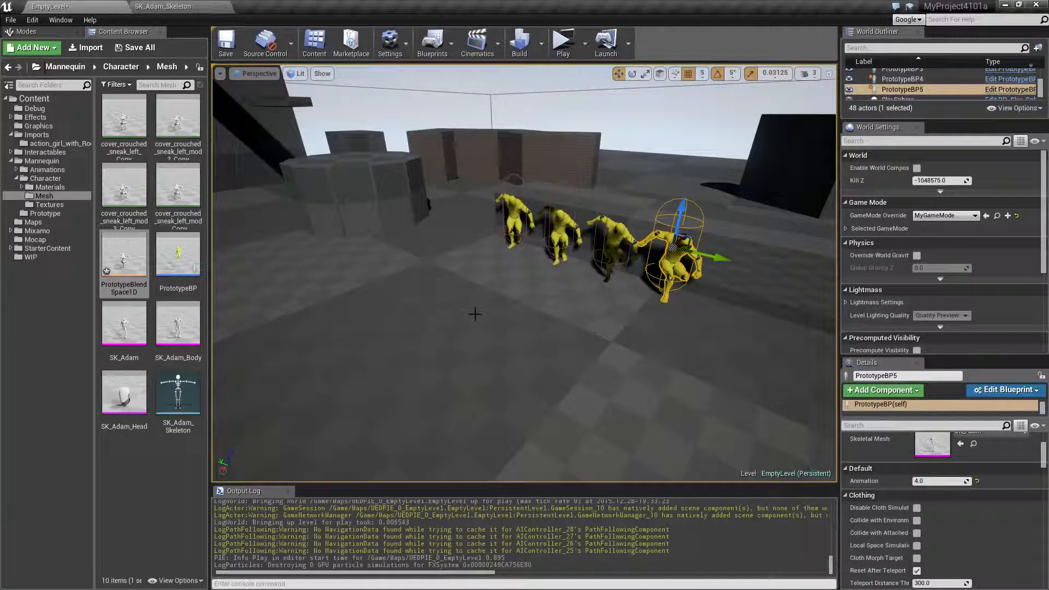
mouse_move(582, 312)
right_down()
mouse_move(562, 322)
mouse_move(582, 325)
mouse_move(491, 311)
mouse_move(582, 316)
right_up()
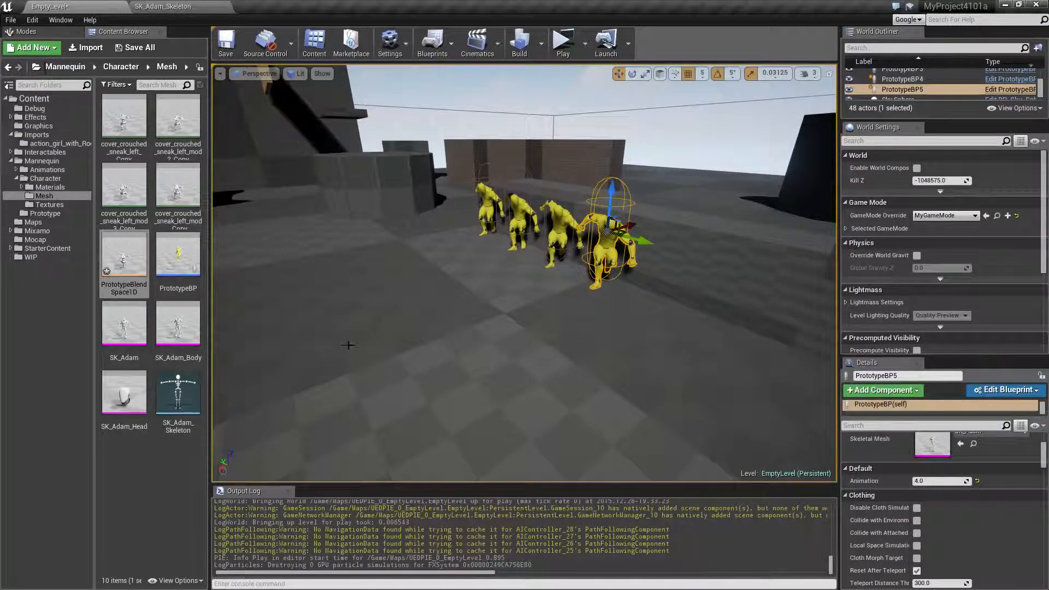